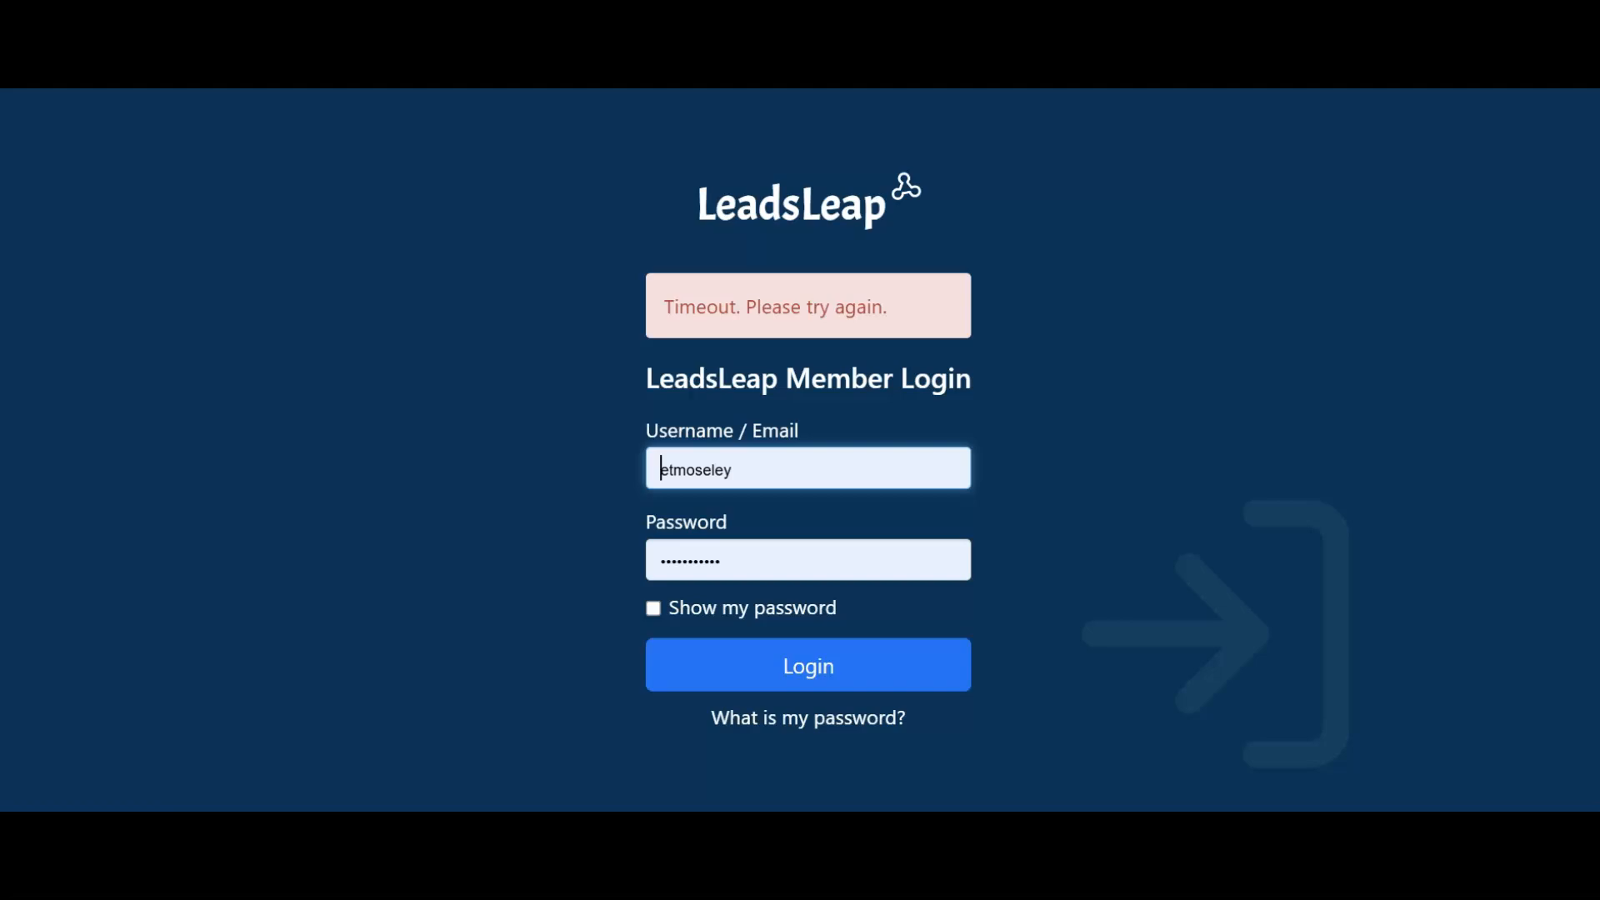
Log in to the member account and open the Pro ads list down to the "Get Paid To Send Email!" ad.
click(808, 664)
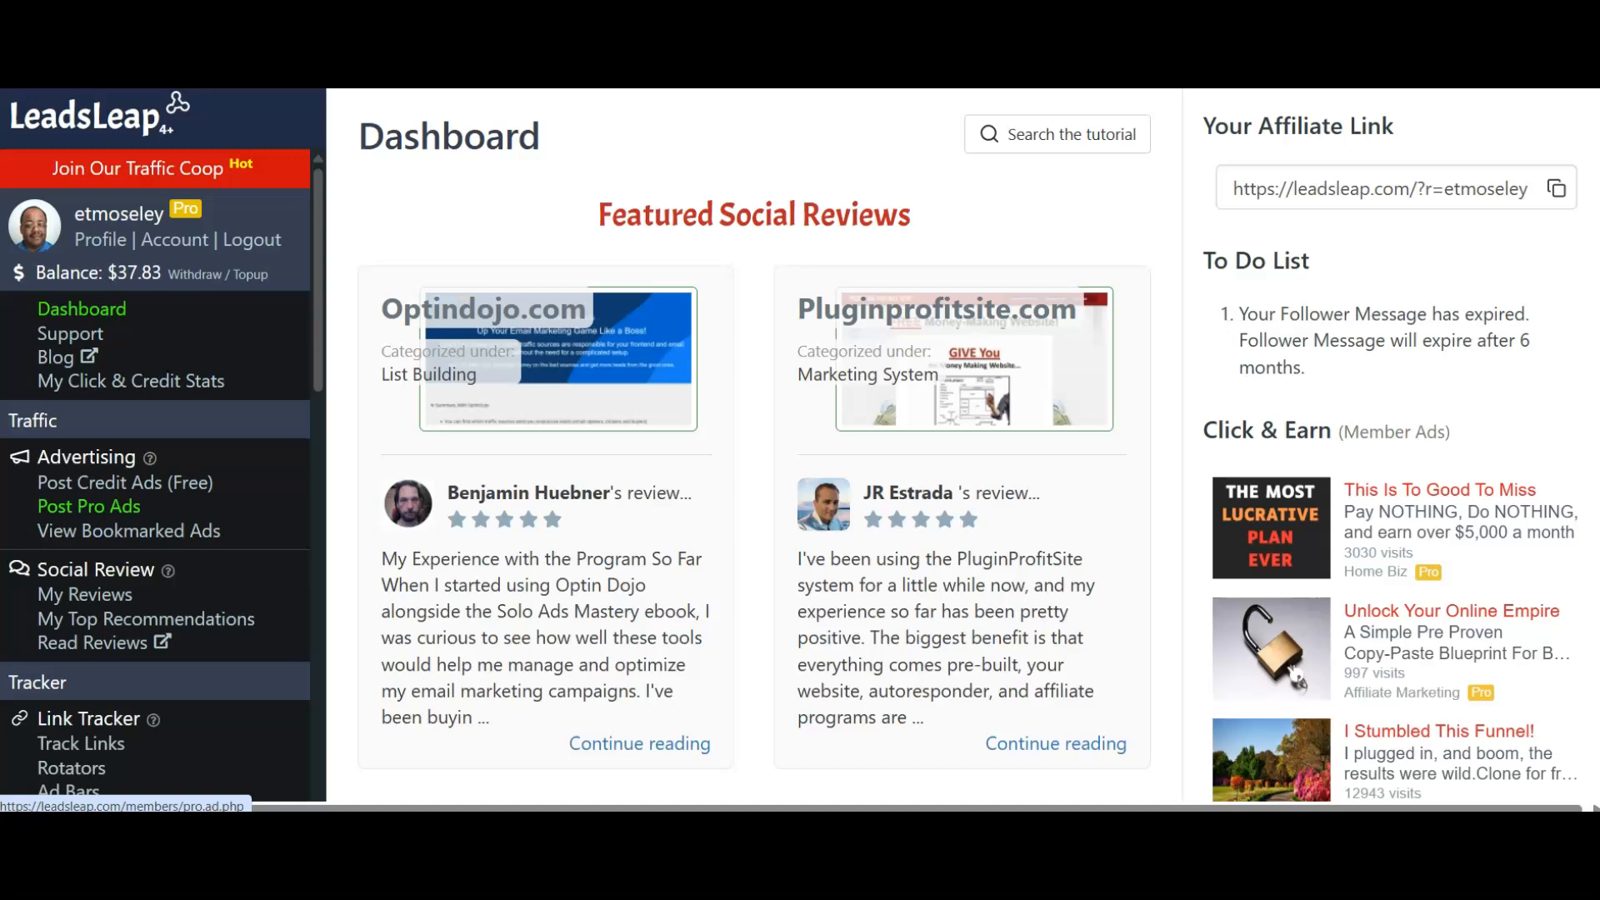
click(89, 506)
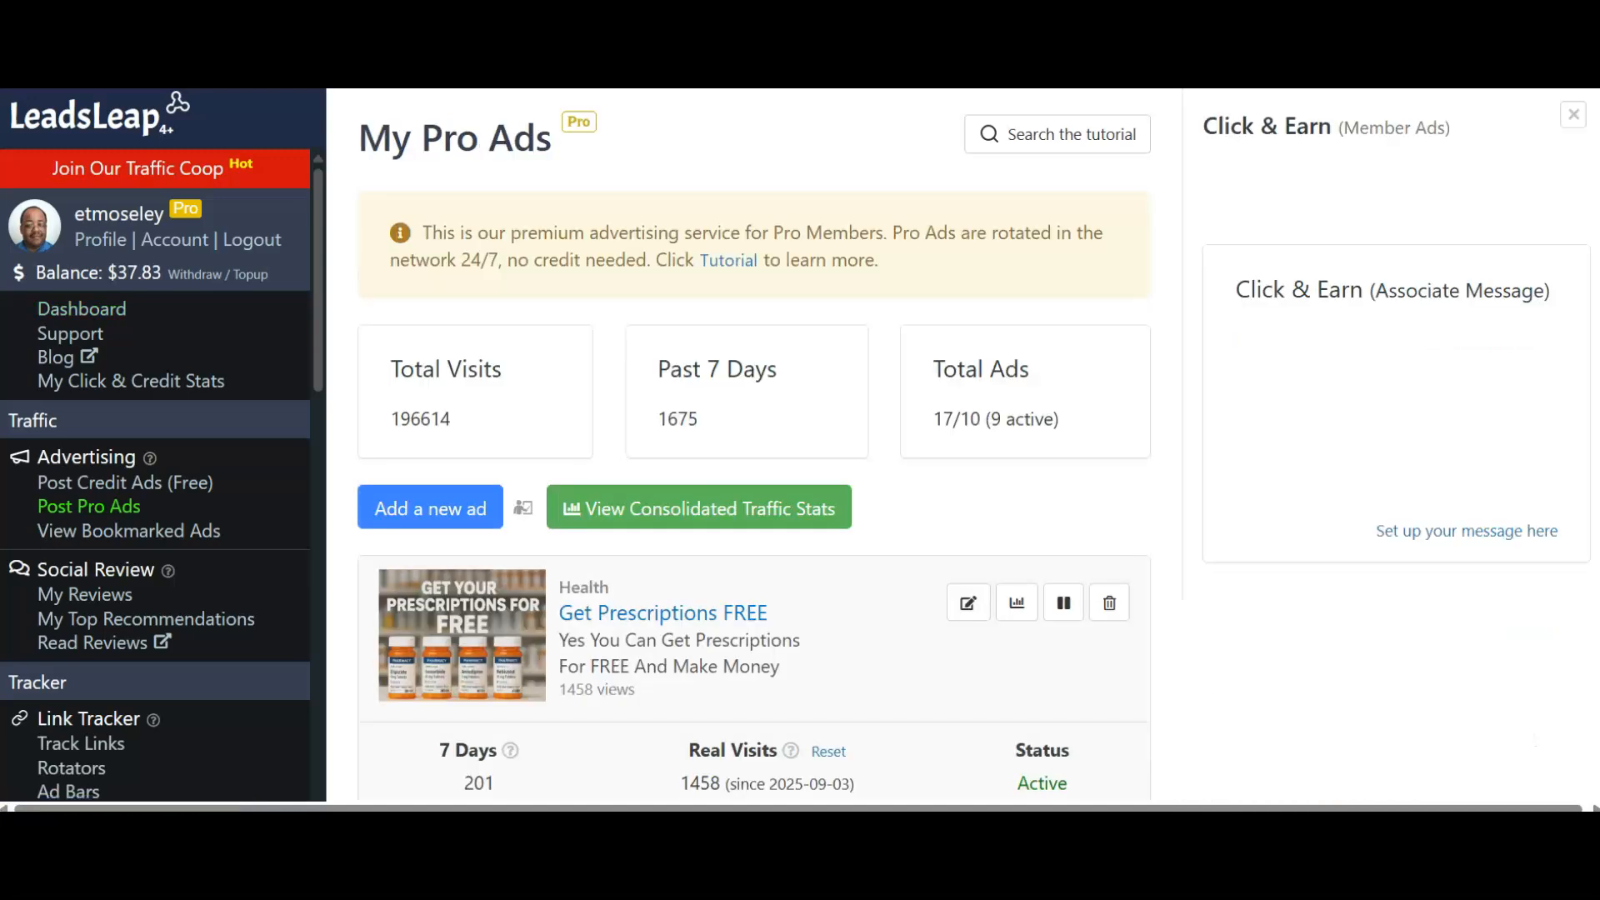
scroll(754, 441, down, 3)
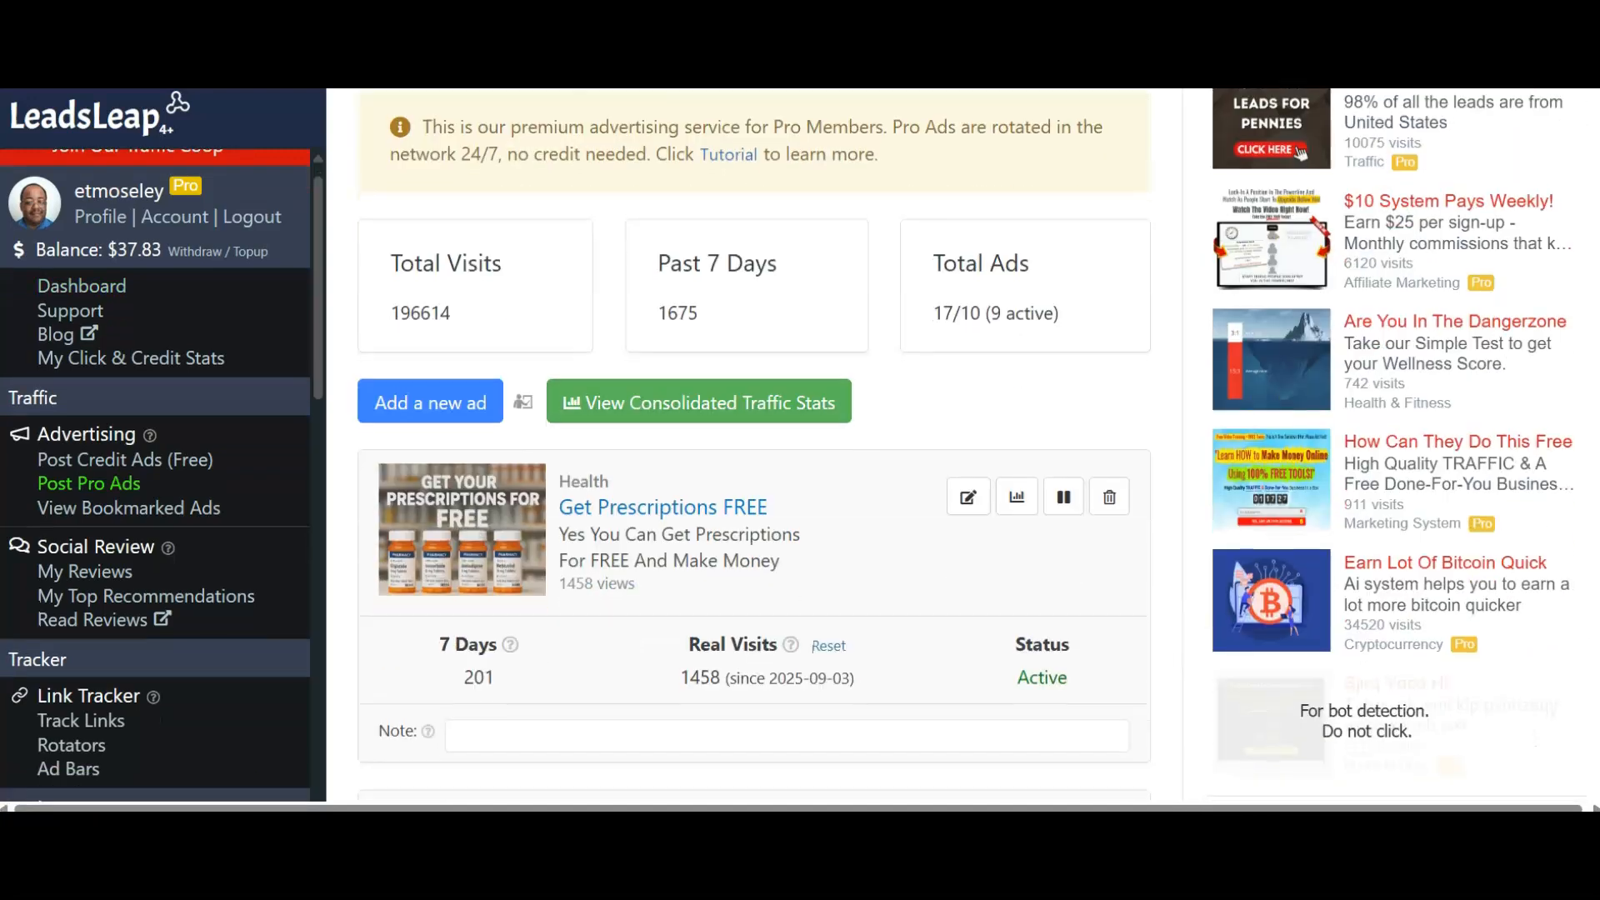
scroll(754, 442, down, 4)
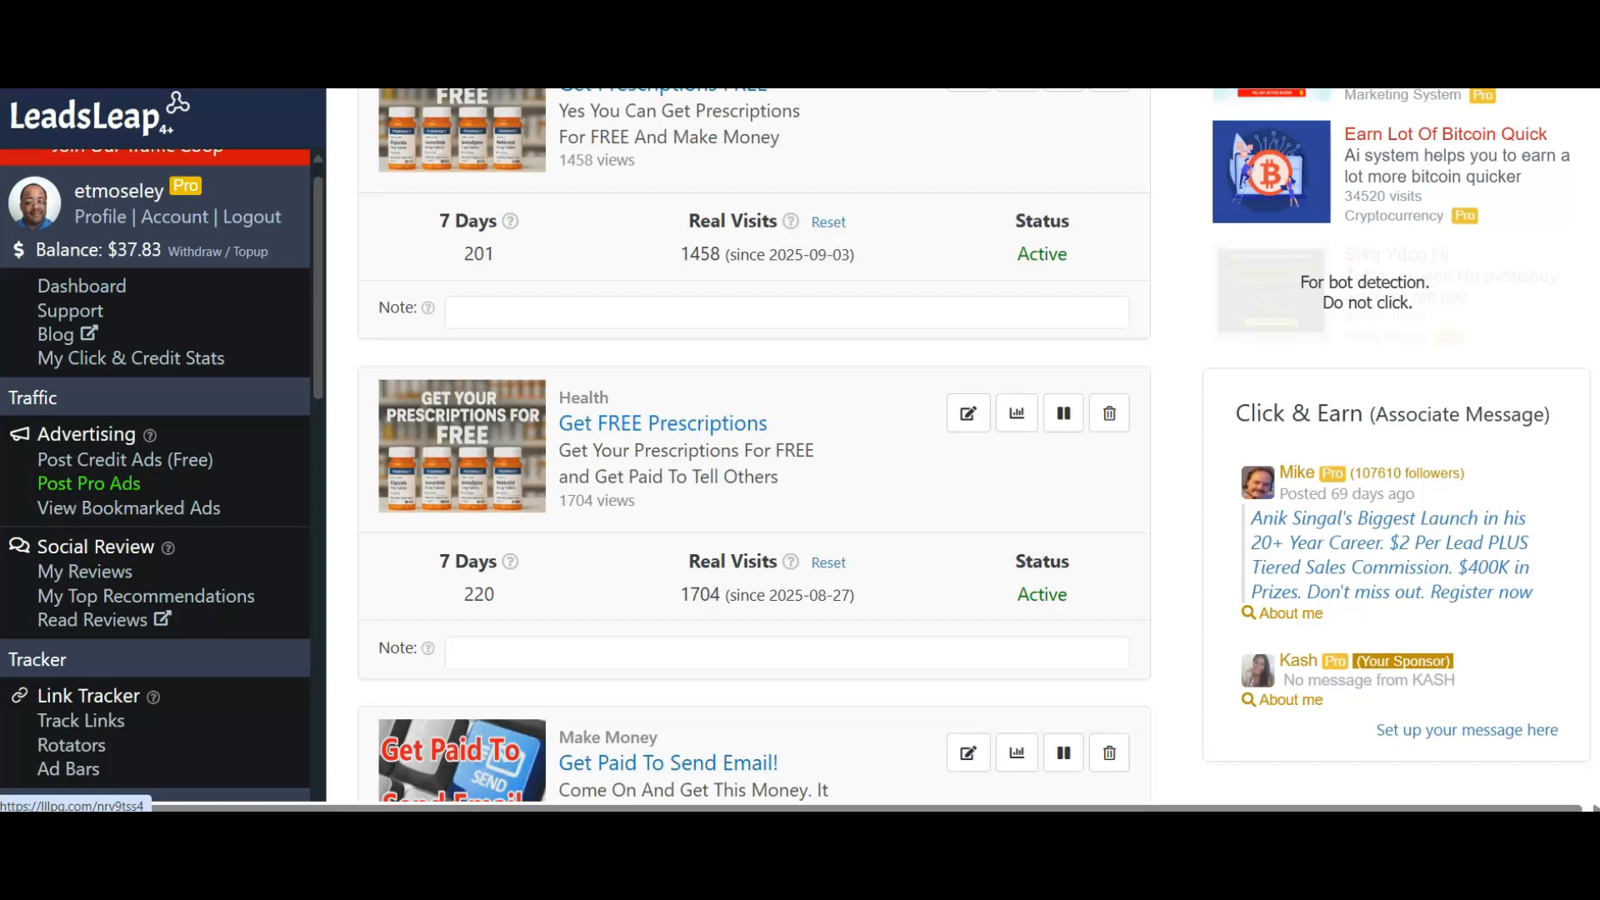
scroll(754, 441, down, 4)
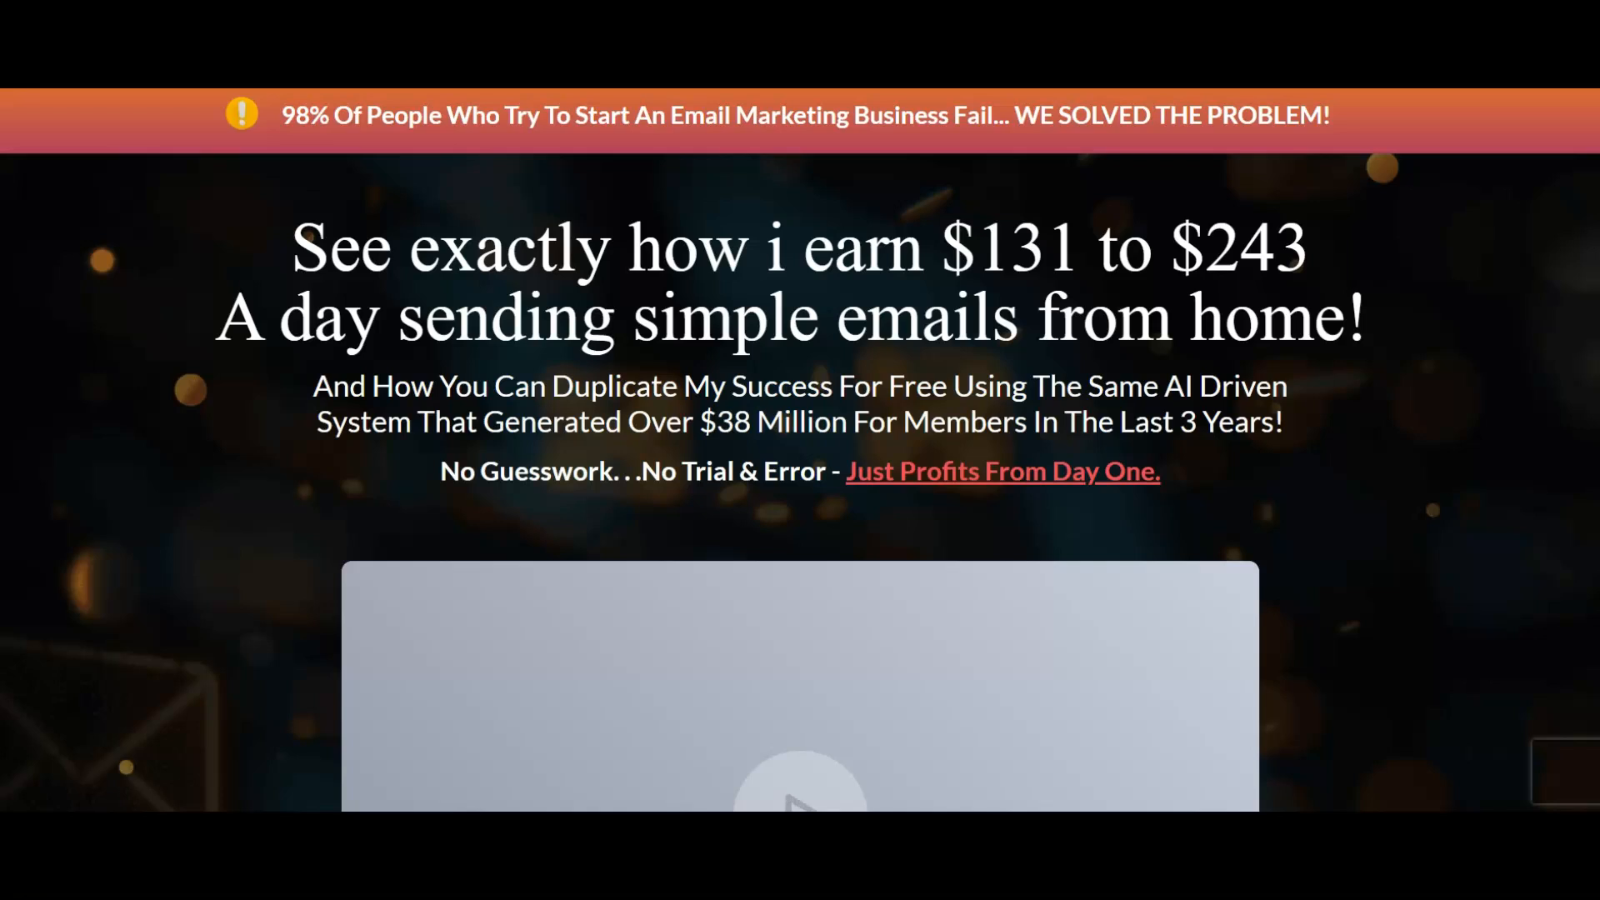
Examine the email platform's landing page, including its intro video, free account sign-up form and member success story videos.
scroll(799, 450, down, 3)
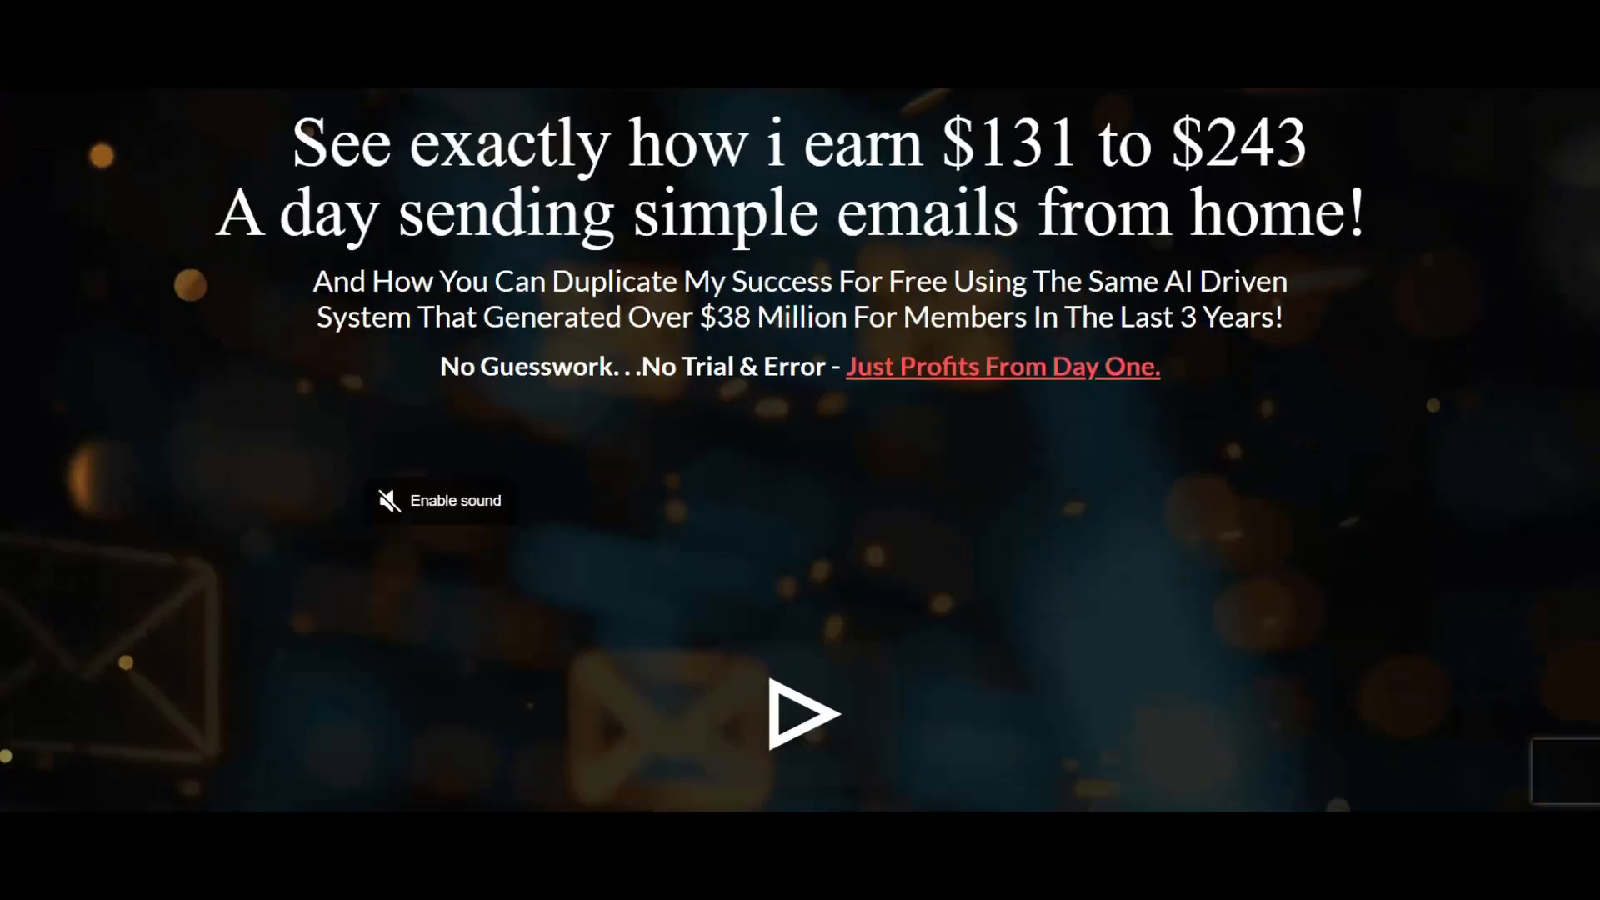
scroll(799, 450, down, 3)
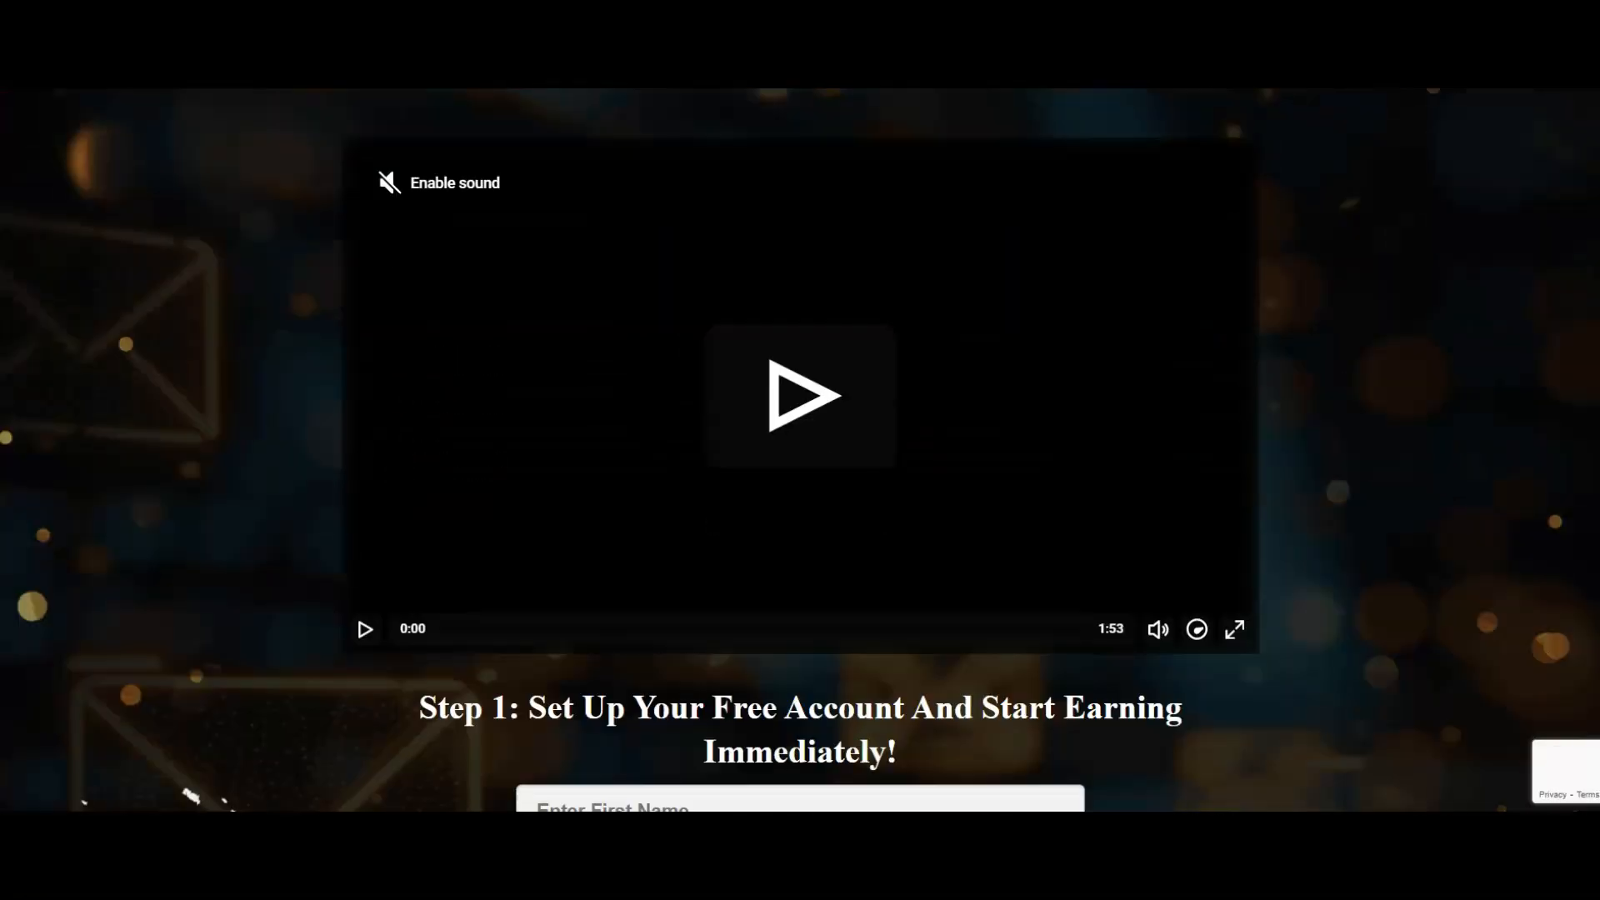
scroll(800, 450, down, 9)
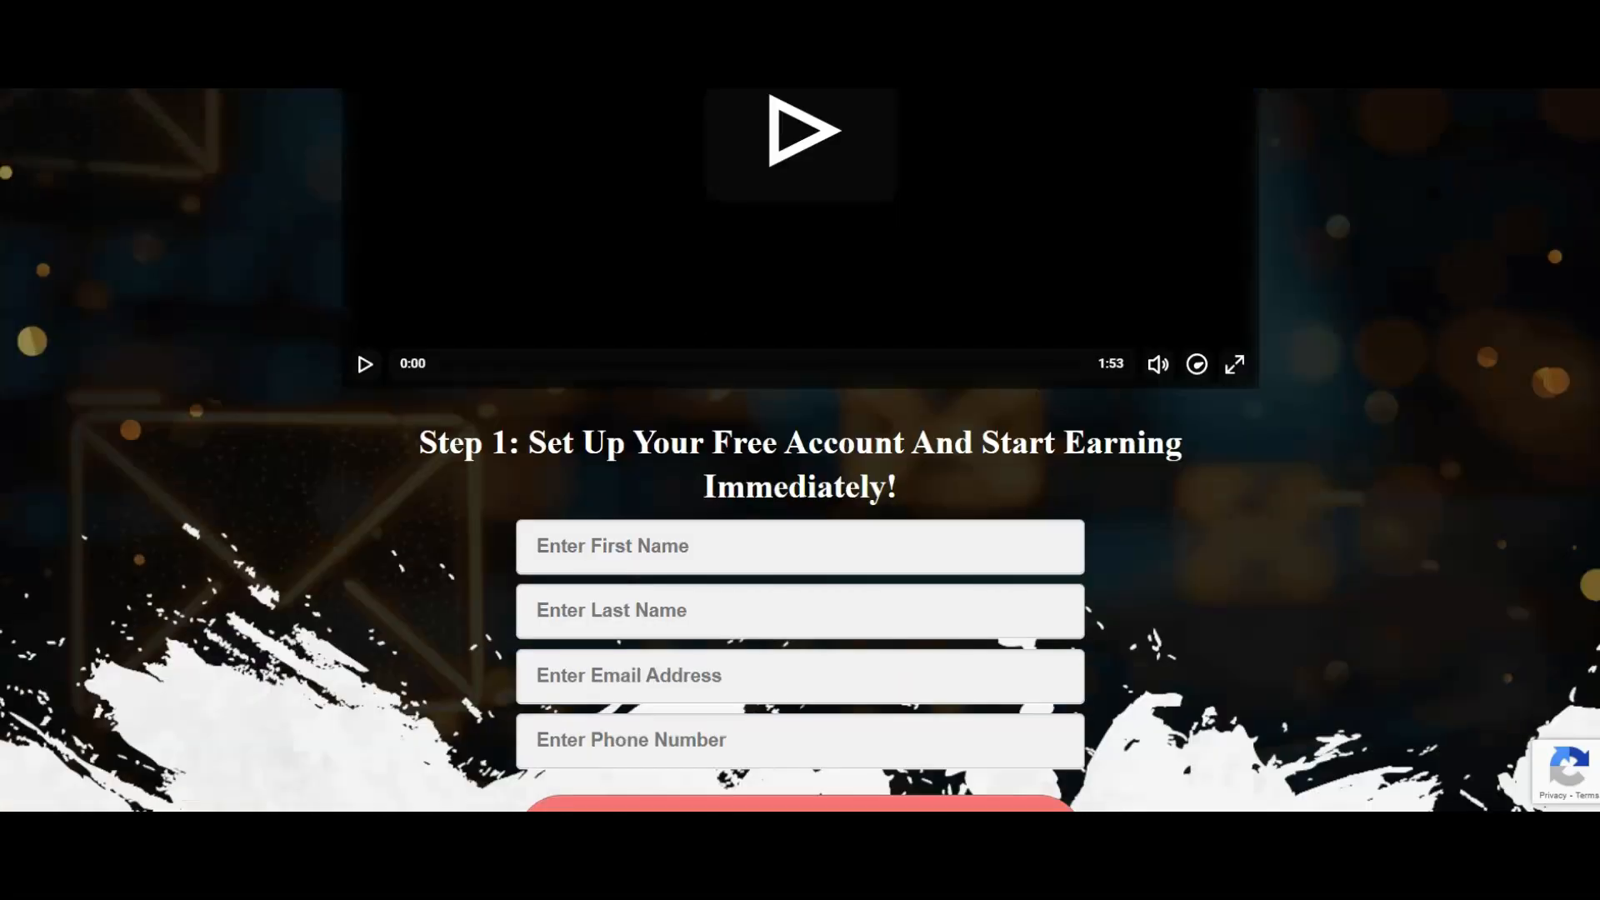
scroll(800, 450, down, 7)
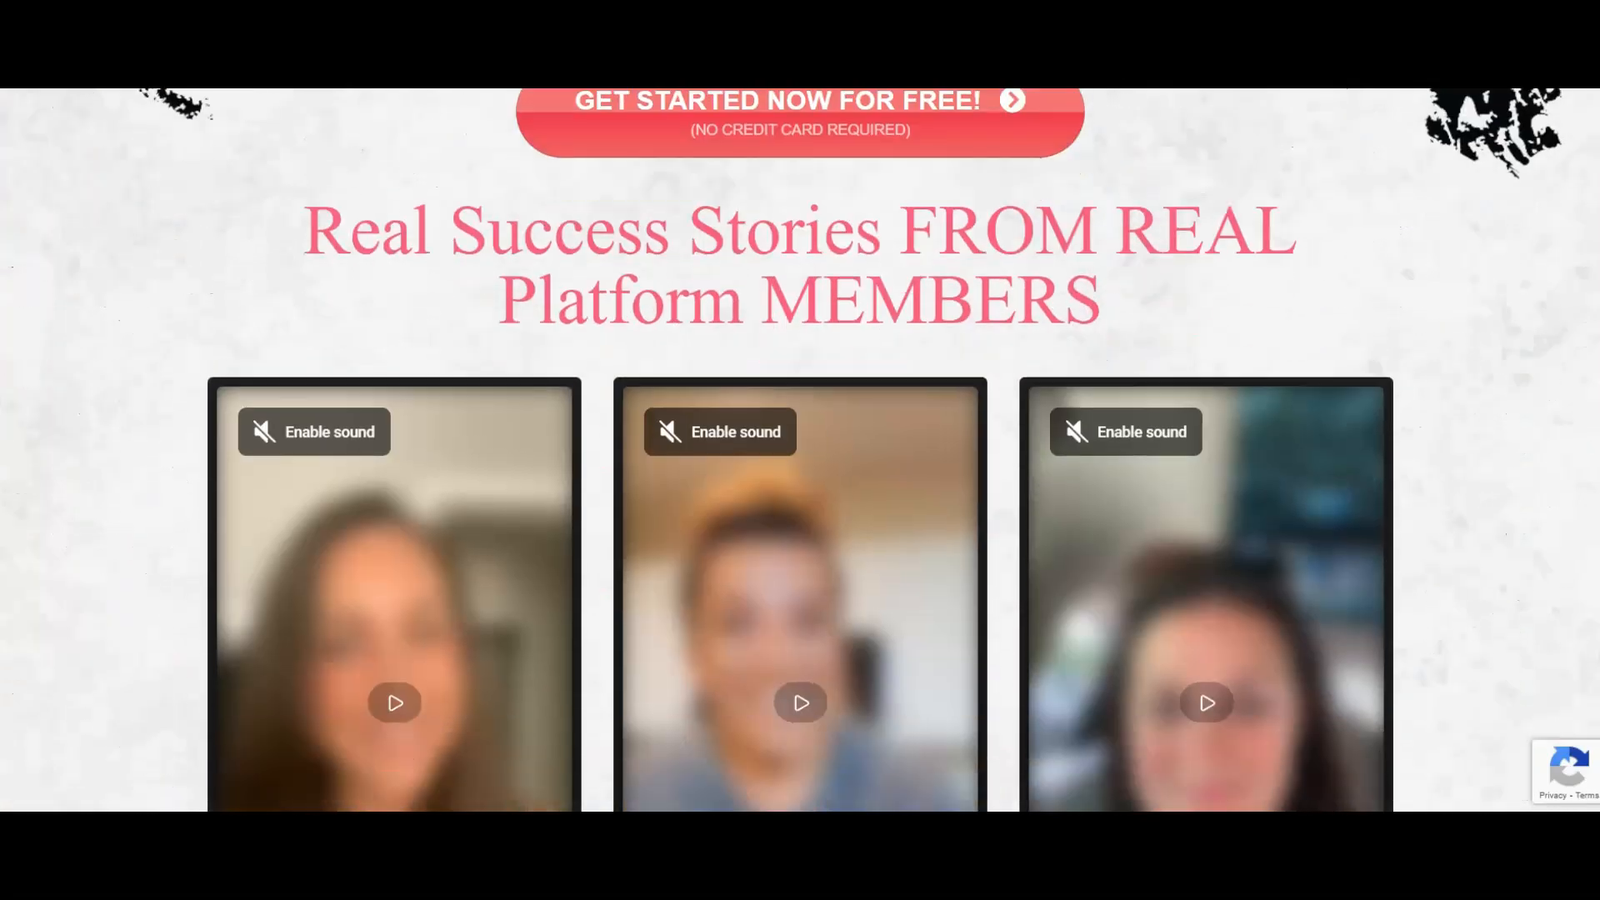
scroll(800, 450, up, 7)
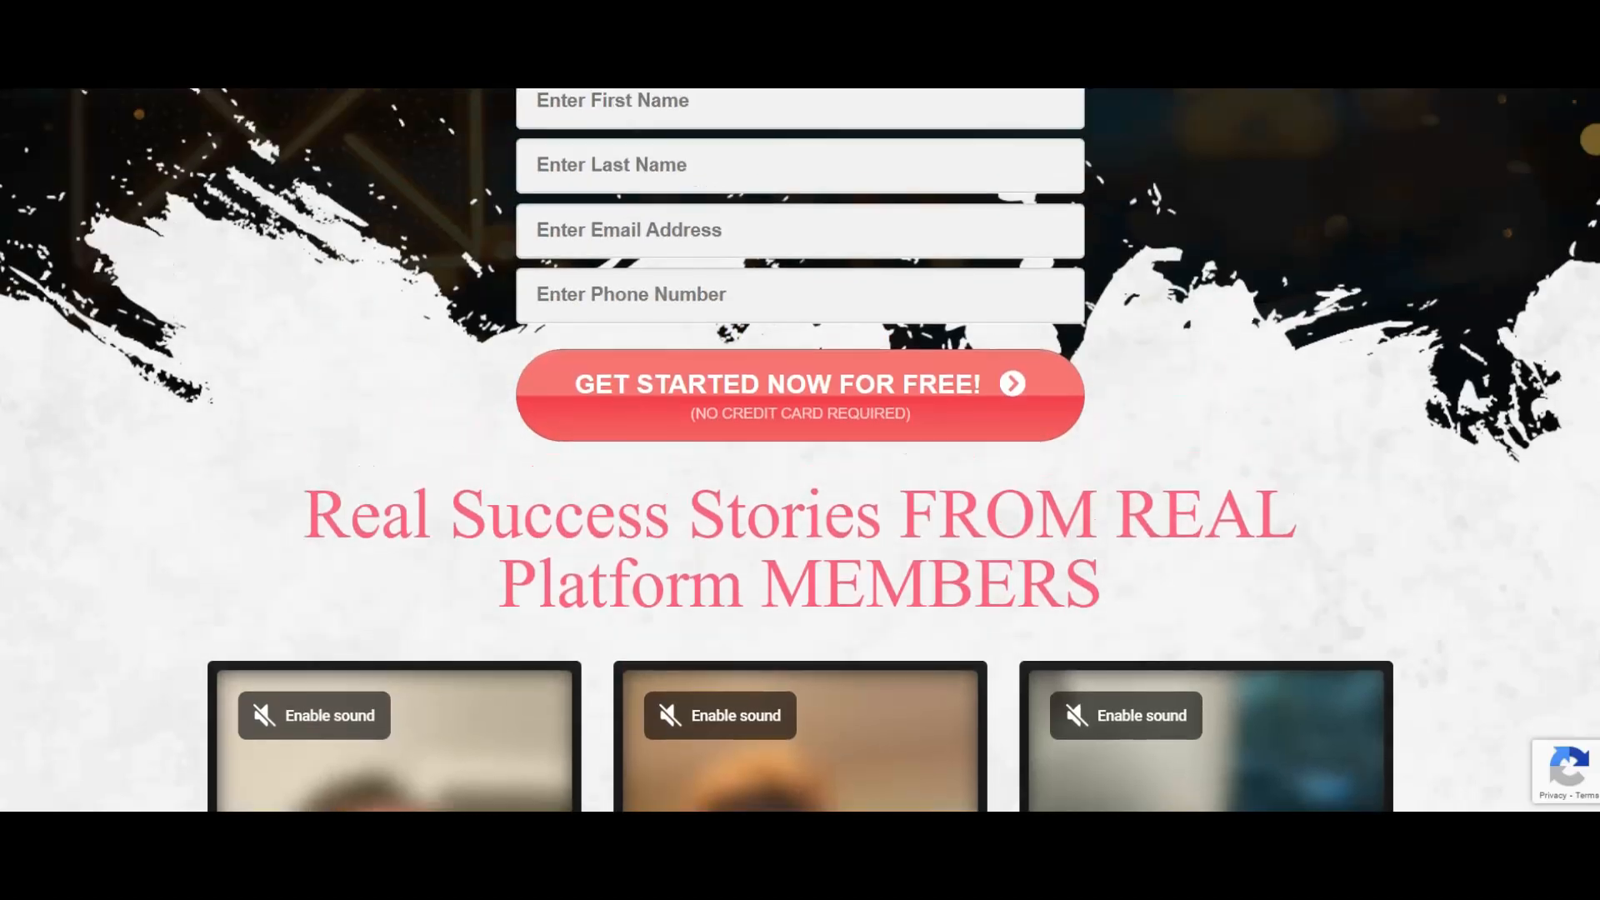
scroll(800, 450, down, 6)
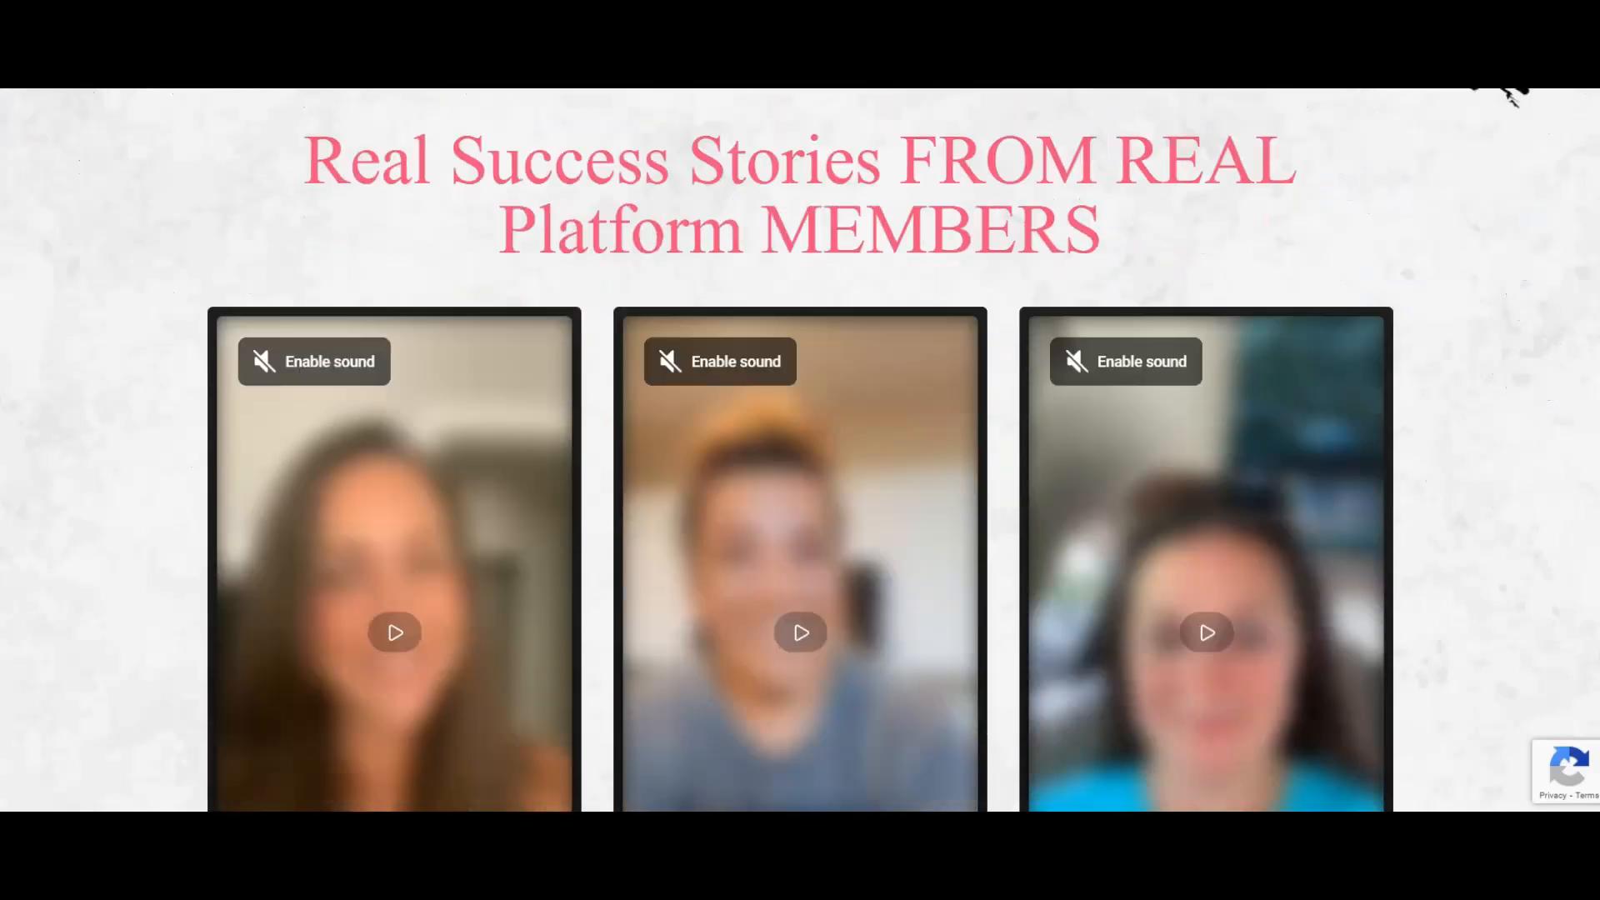
scroll(799, 450, down, 11)
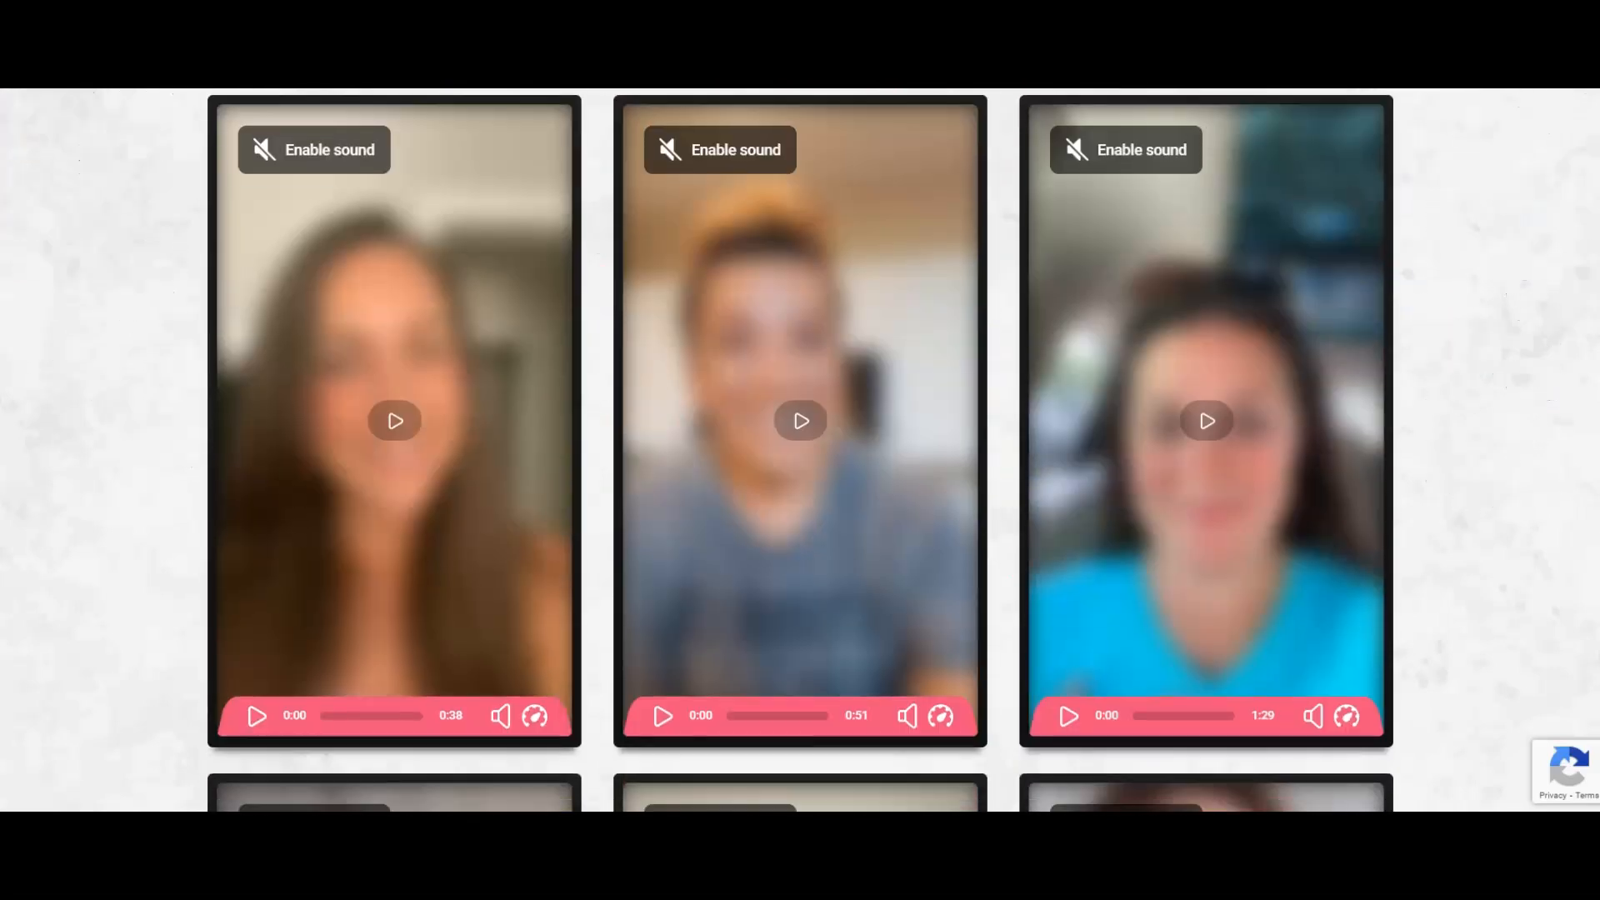
scroll(800, 450, down, 7)
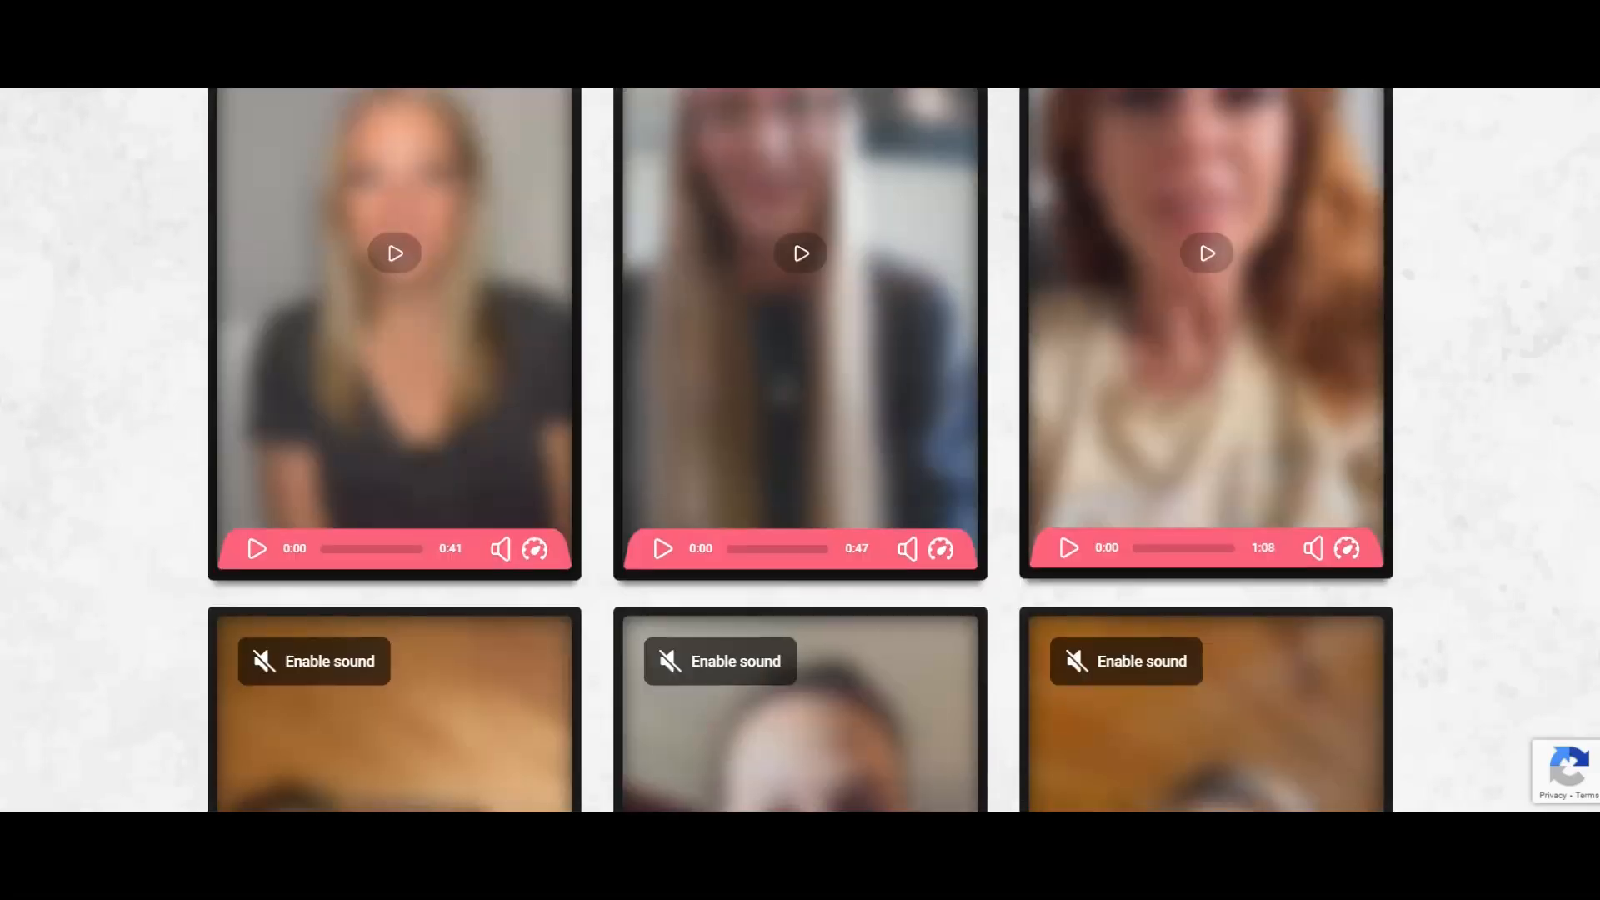
scroll(799, 450, down, 8)
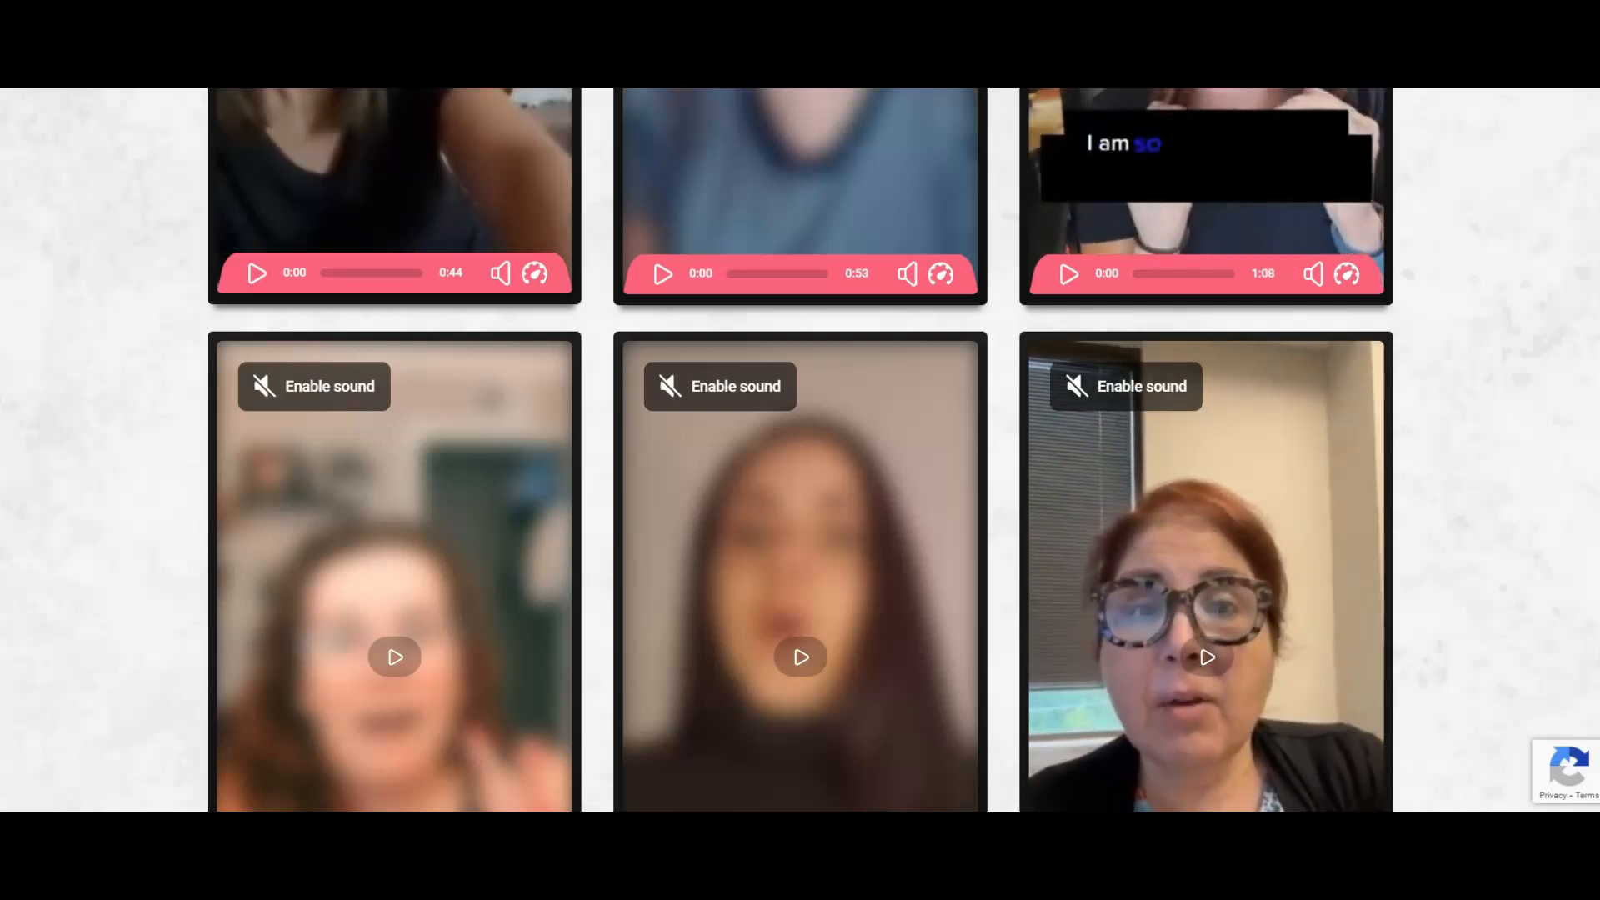
scroll(799, 450, down, 2)
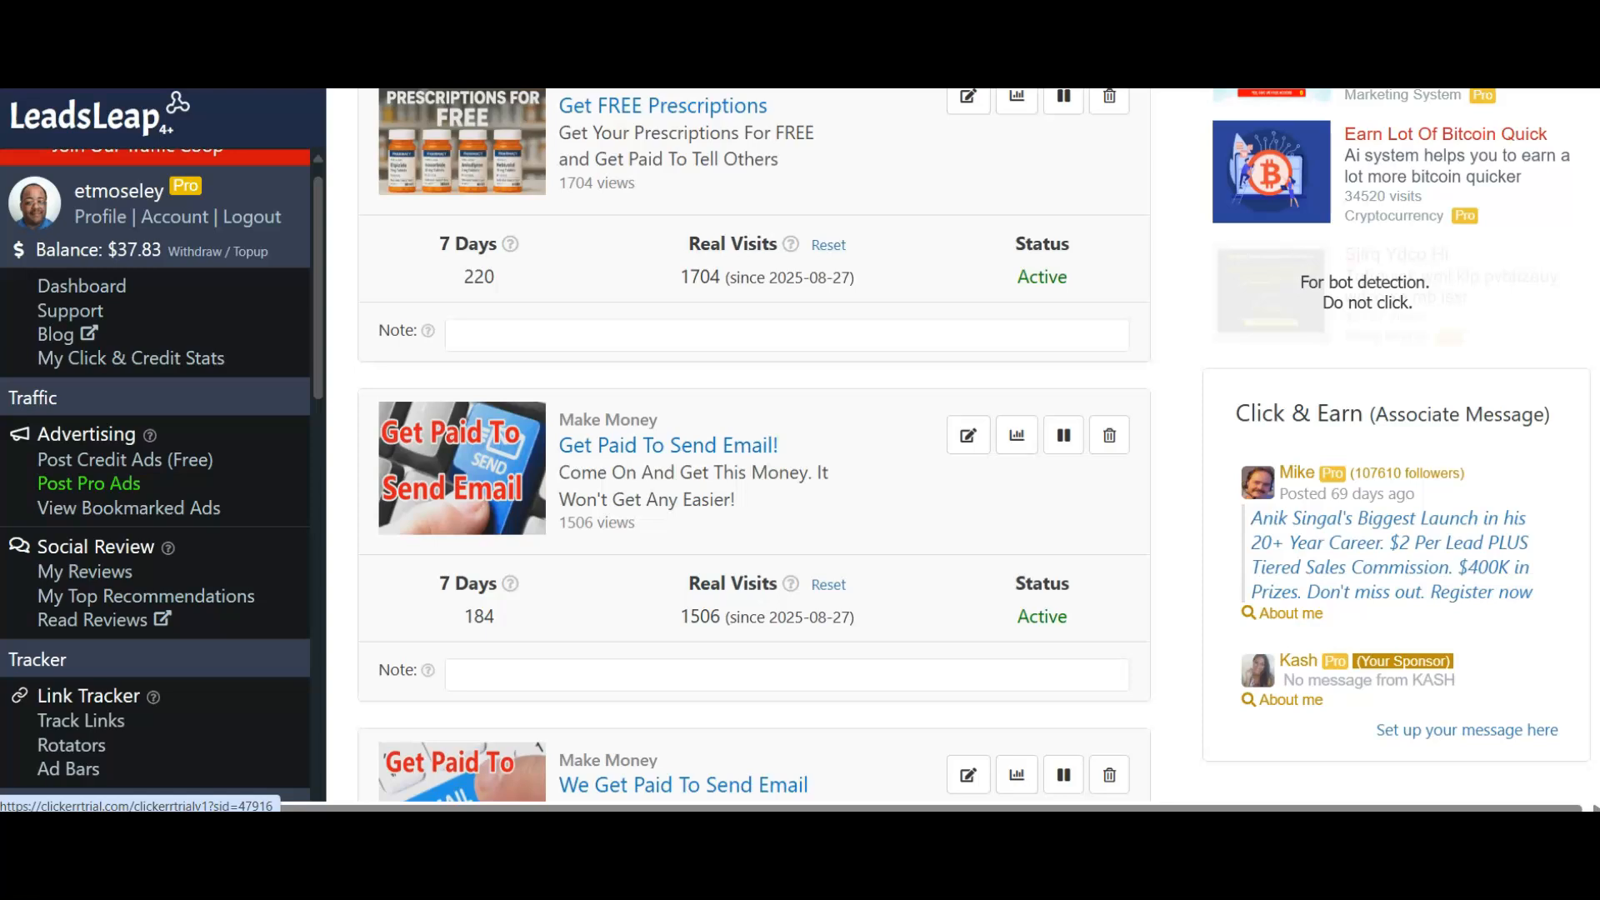
Open the "Get Paid To Send Email!" ad for editing and review its URL, title, ad text, image, category and ad type.
click(969, 435)
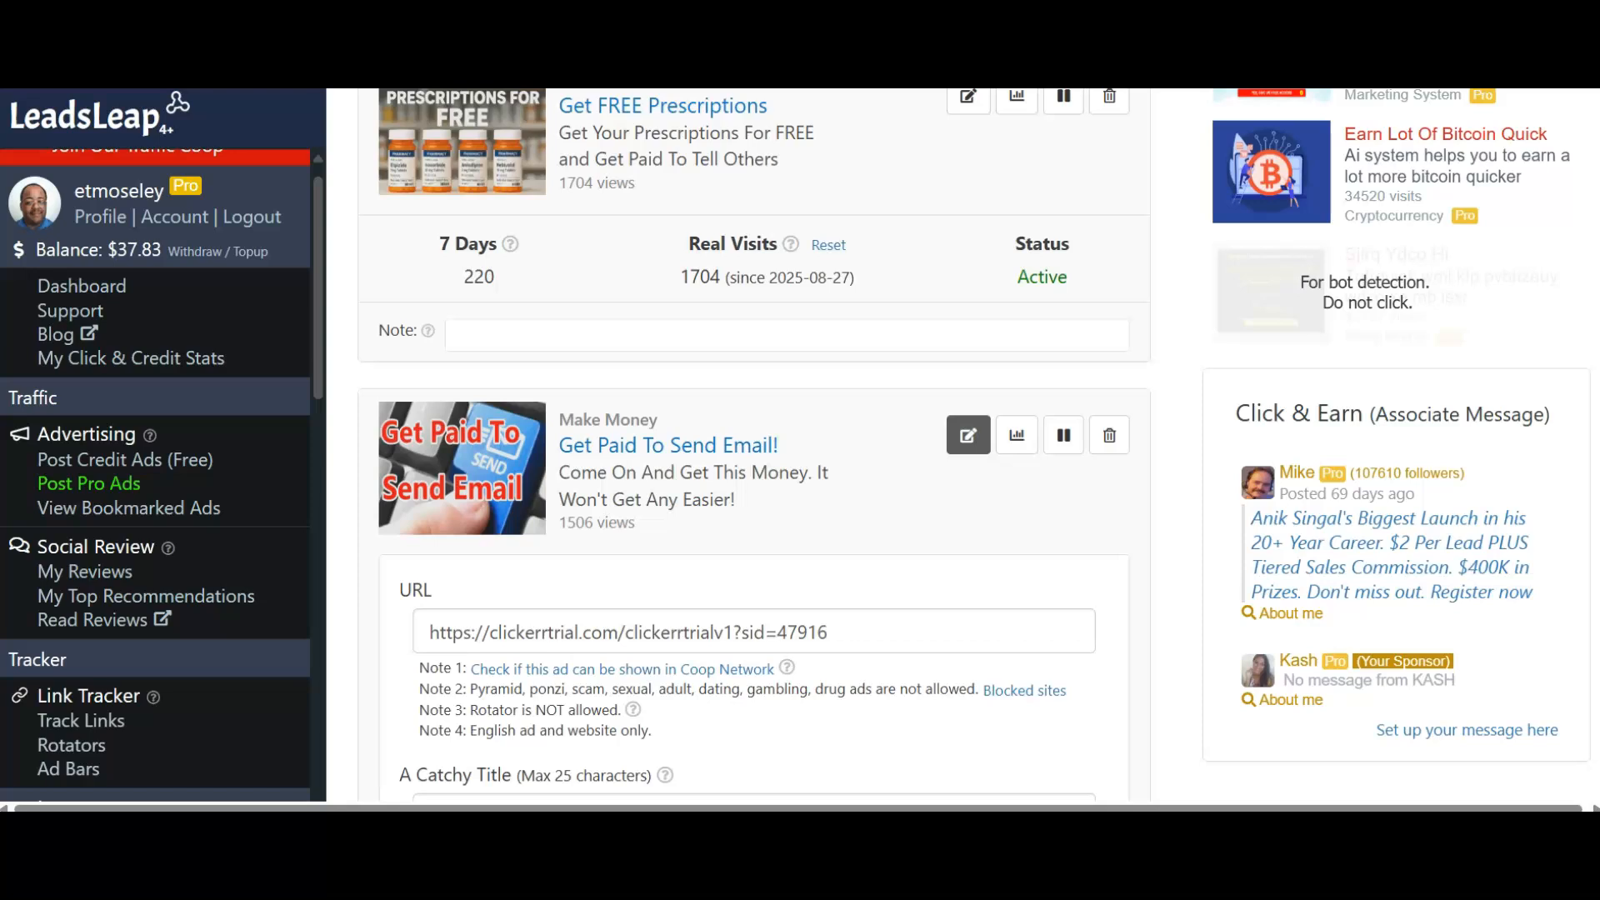
scroll(754, 445, down, 2)
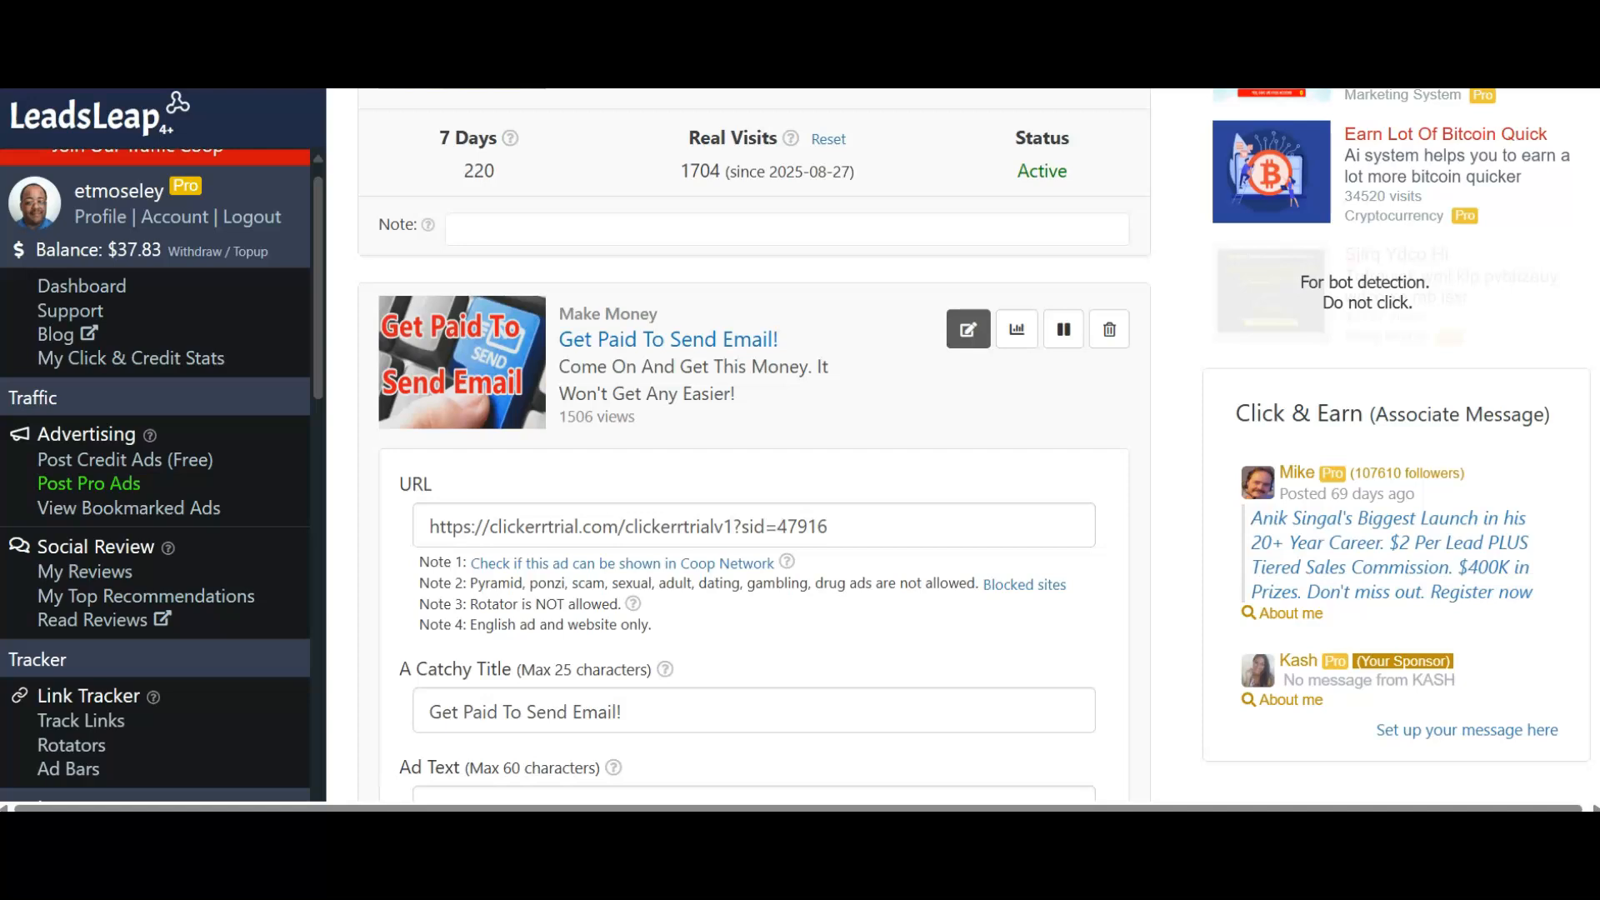
scroll(754, 445, down, 2)
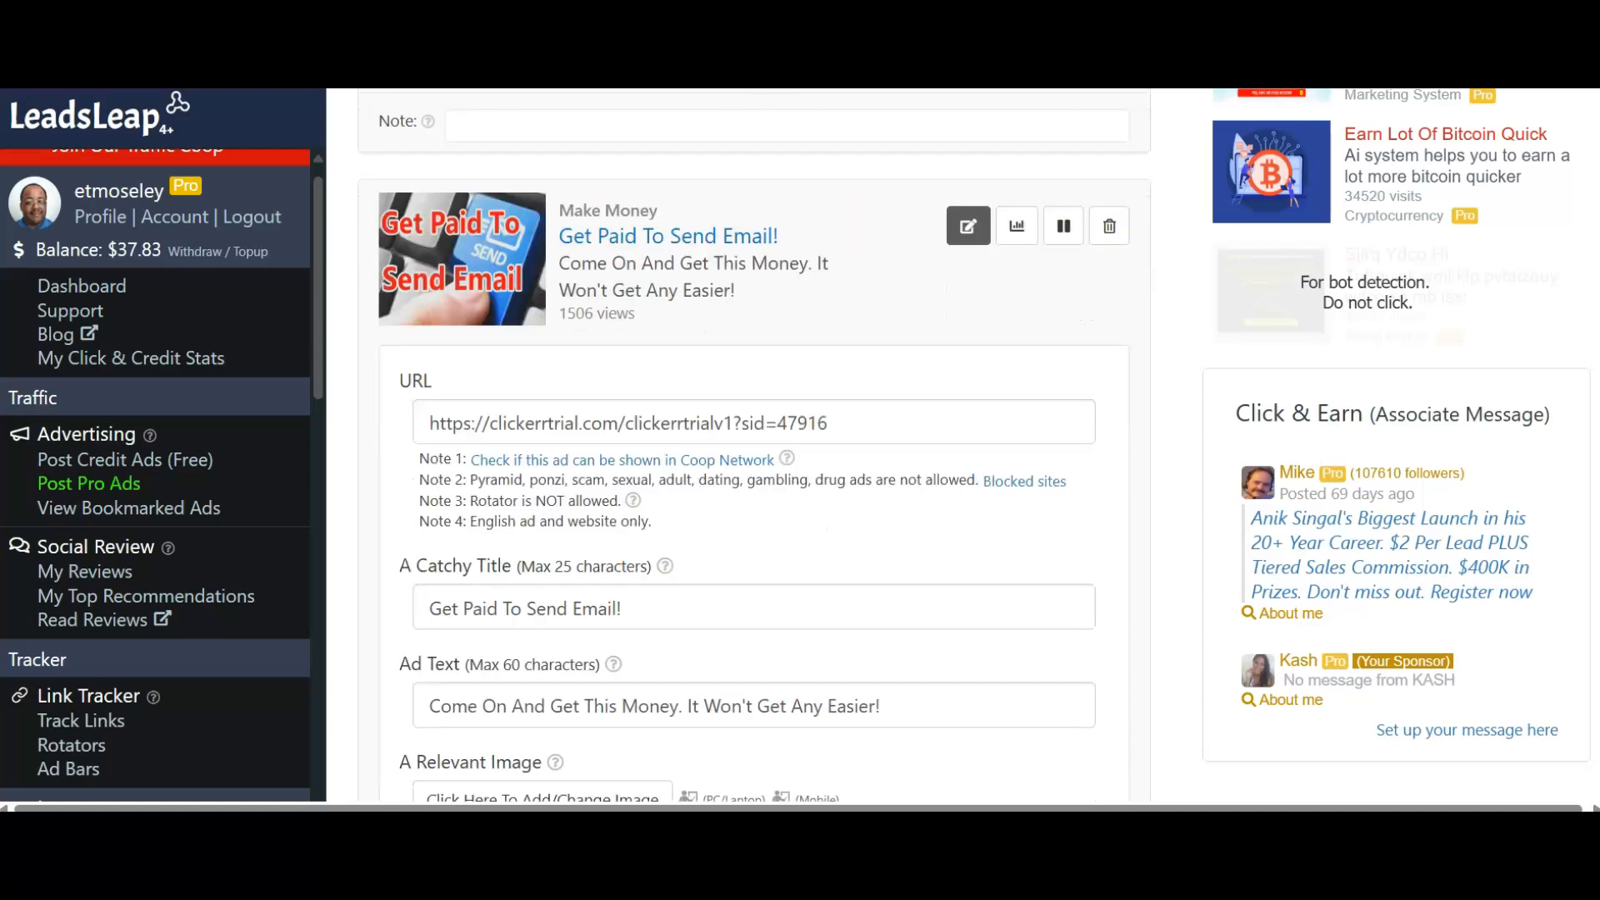
scroll(754, 445, down, 2)
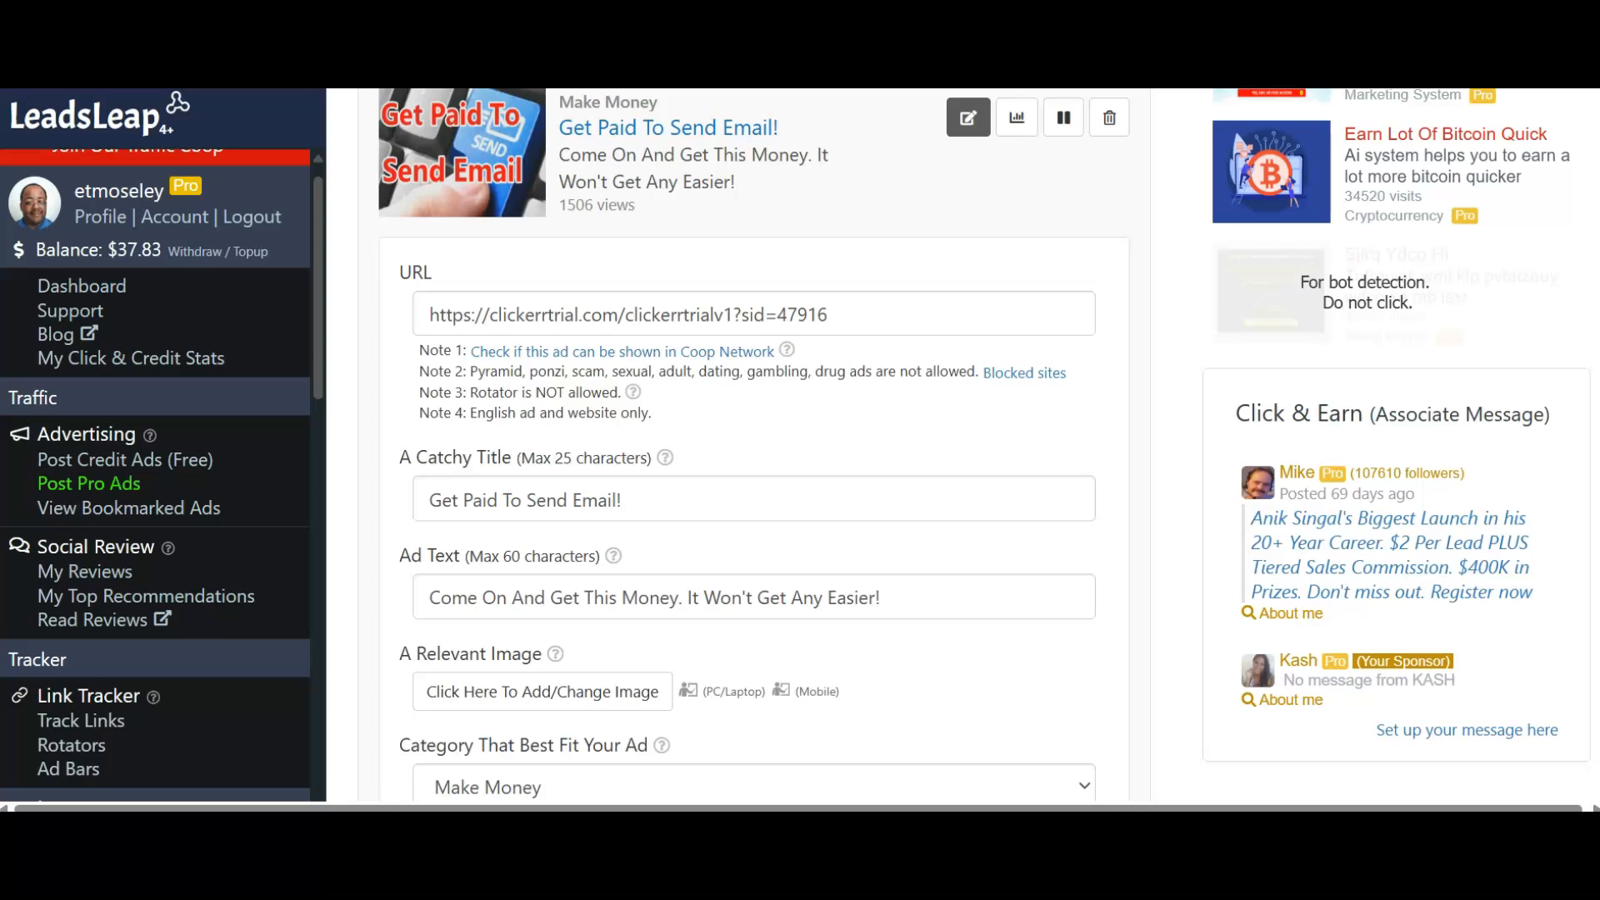
scroll(754, 445, down, 1)
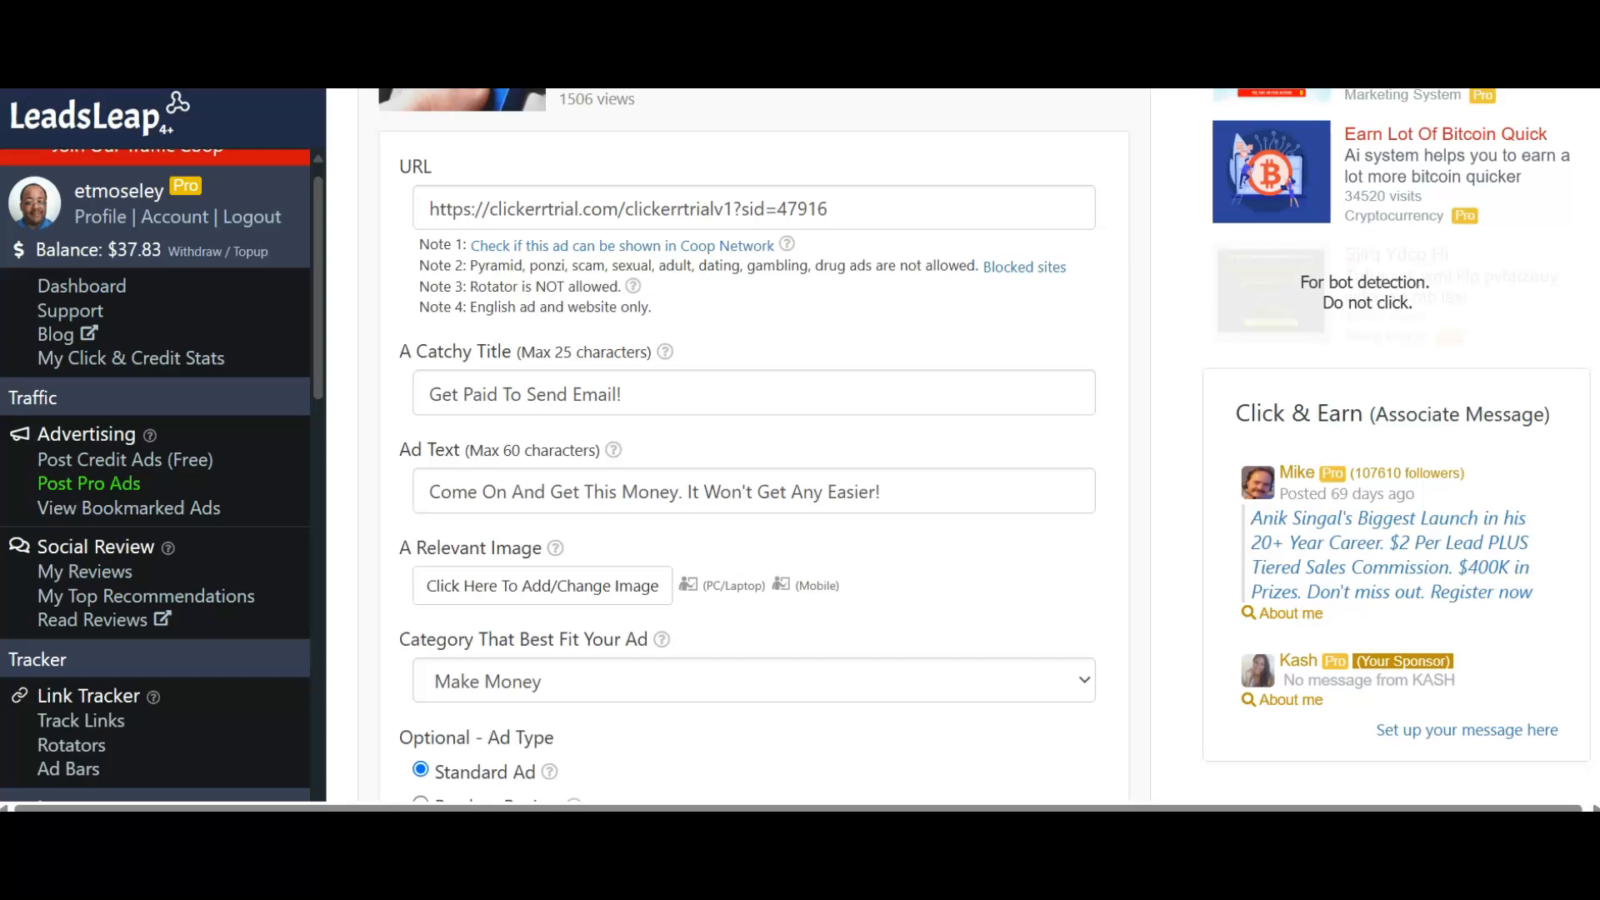
scroll(754, 445, down, 1)
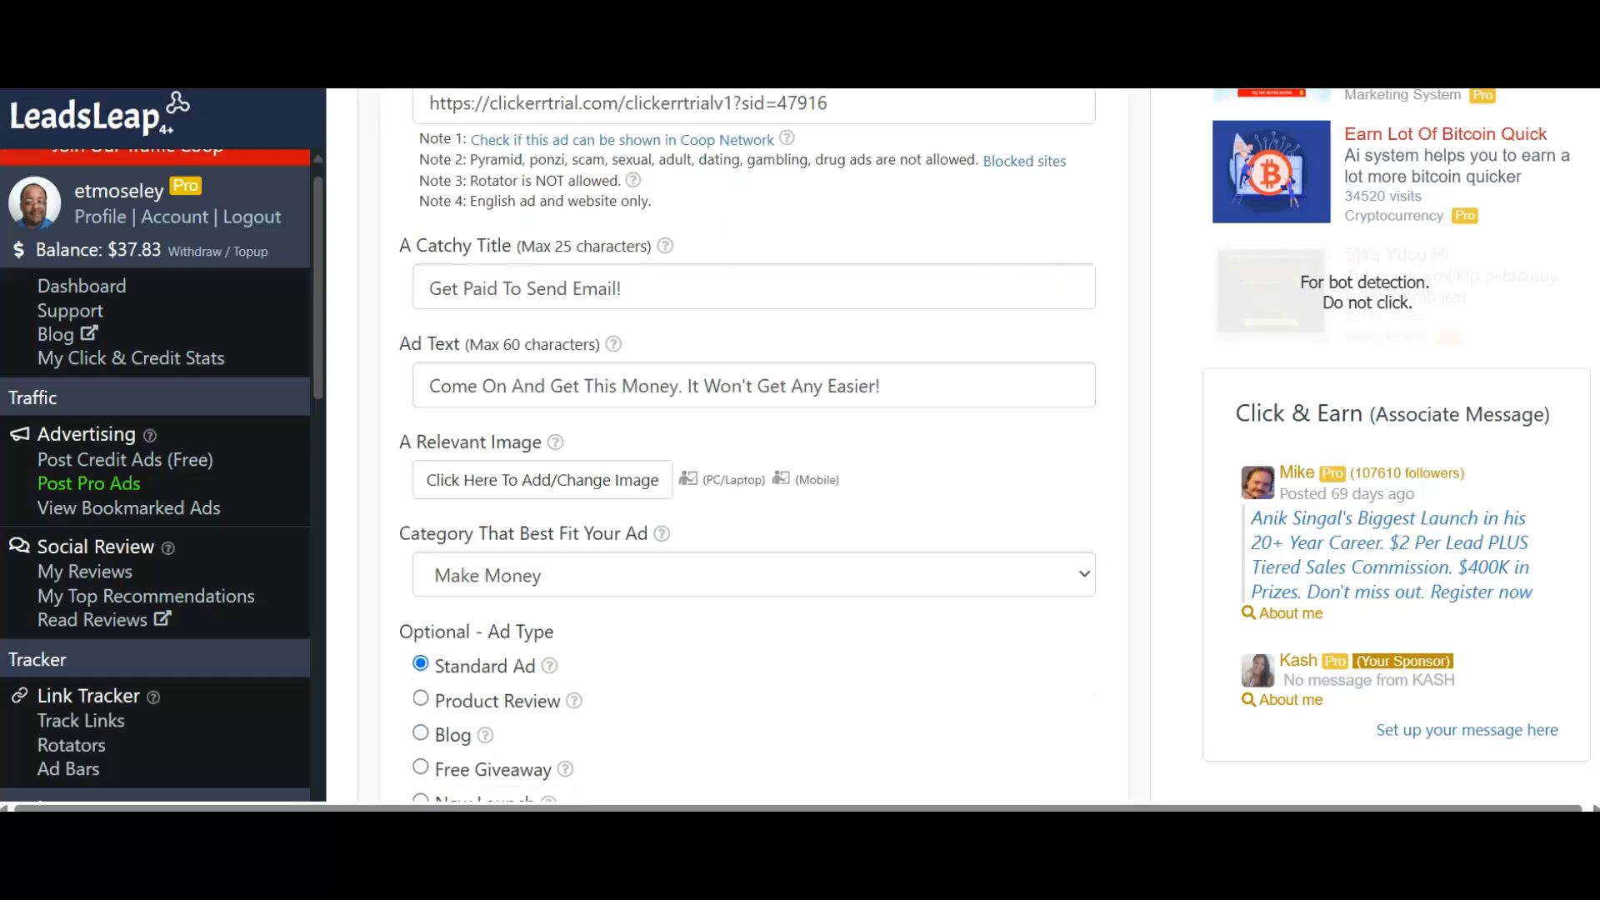
scroll(754, 445, down, 1)
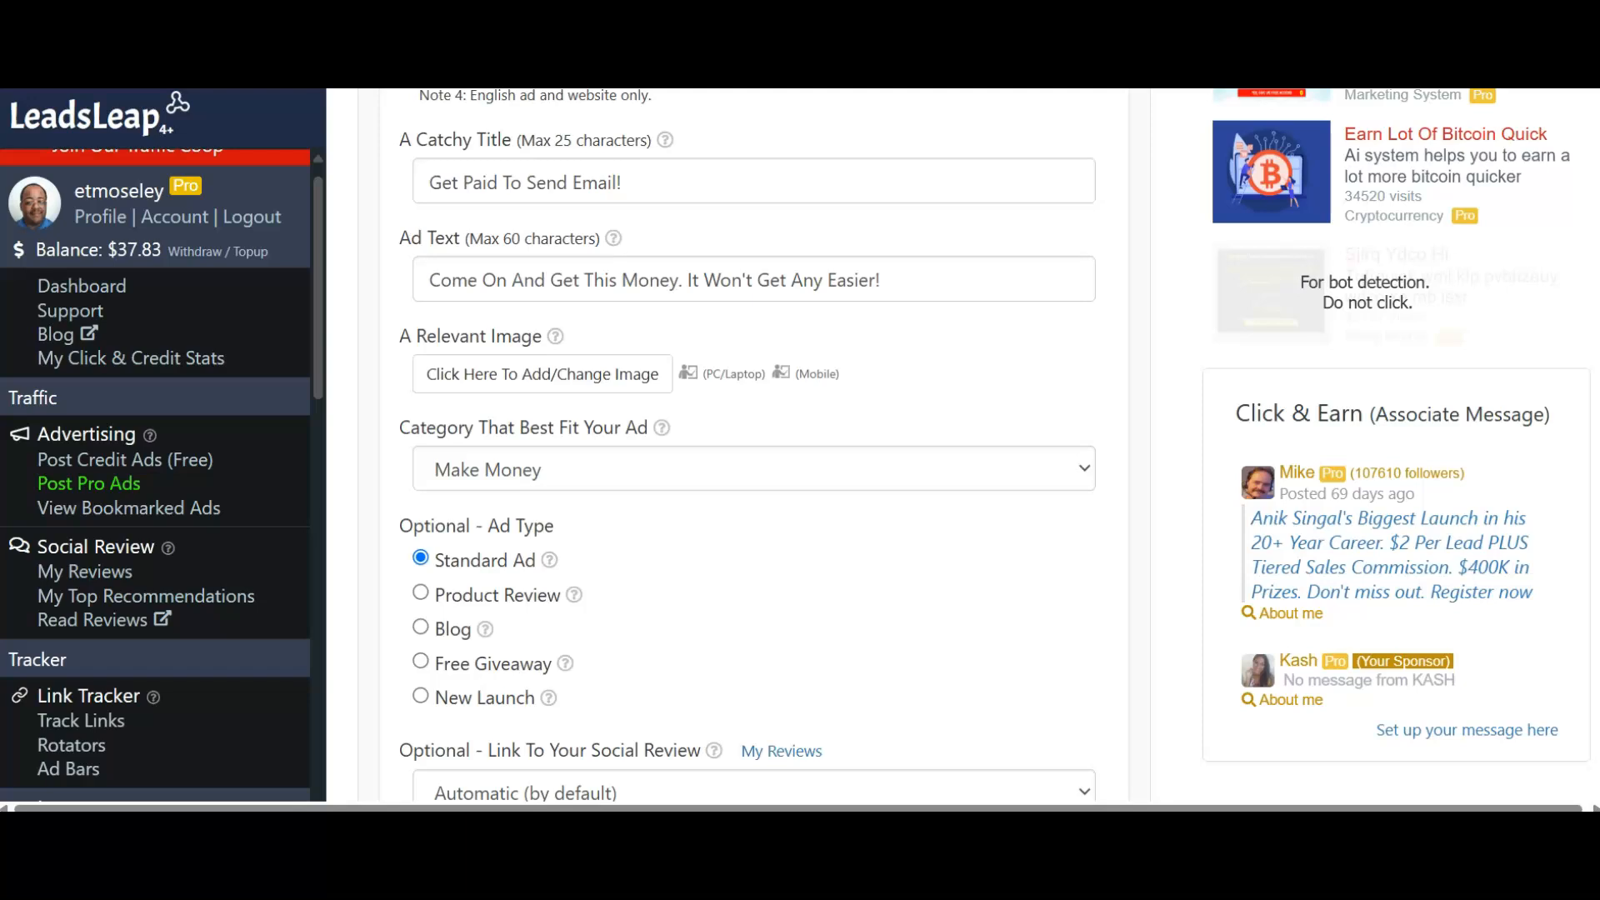
scroll(748, 445, down, 4)
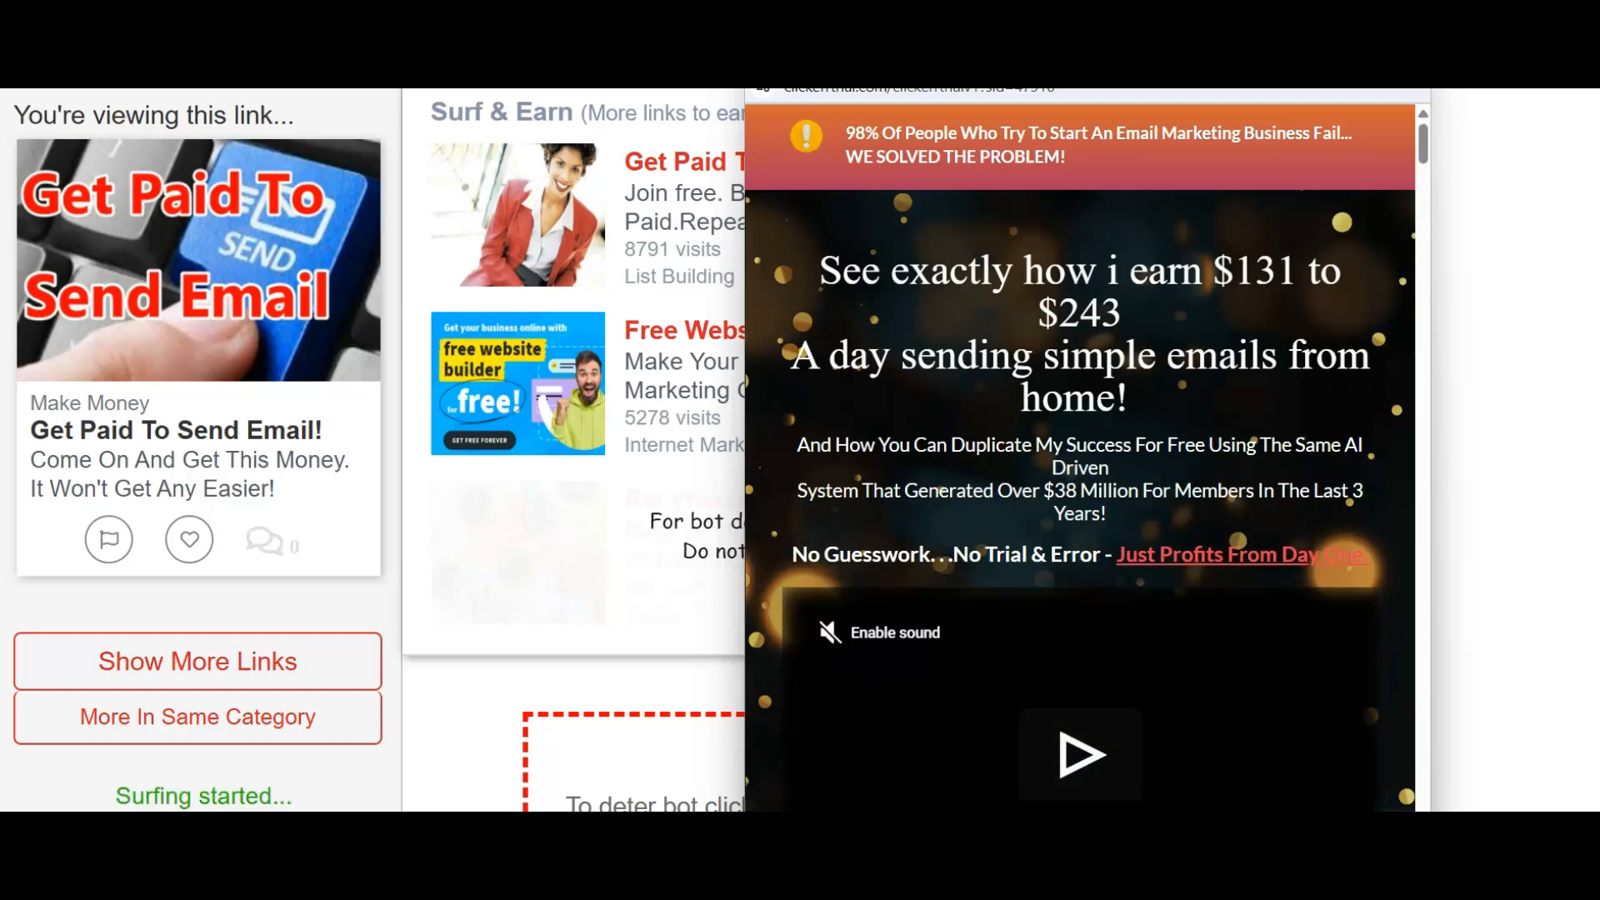
View the saved ad's preview at a reduced page zoom with the landing page popup moved aside, and close the popup.
drag(1108, 52, 1212, 150)
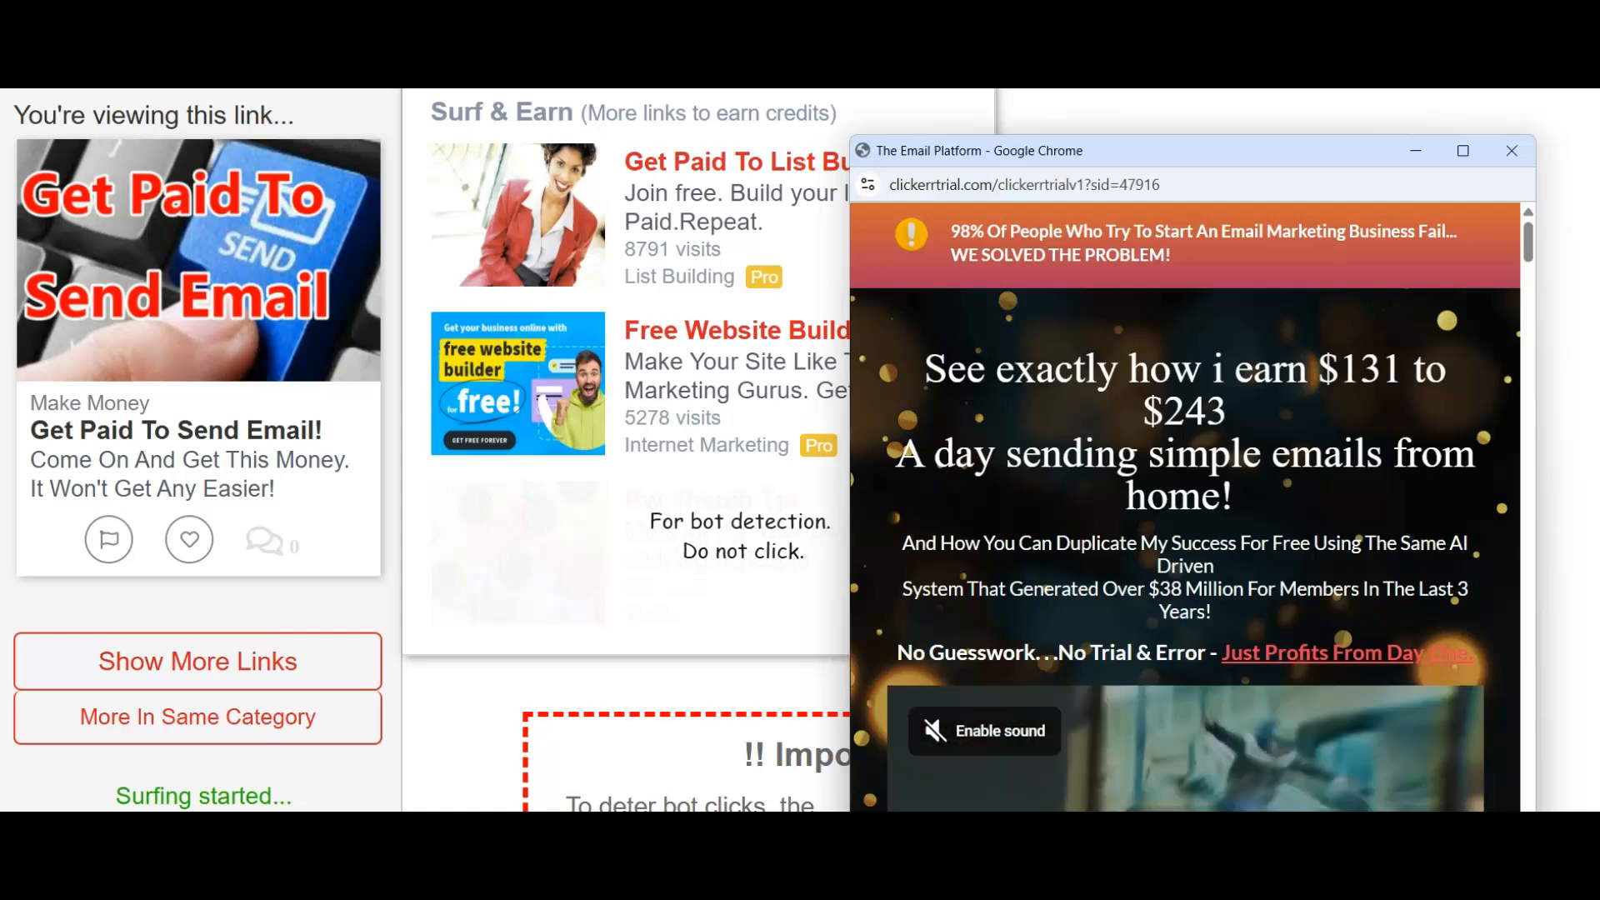
key(ctrl+minus)
key(ctrl+minus)
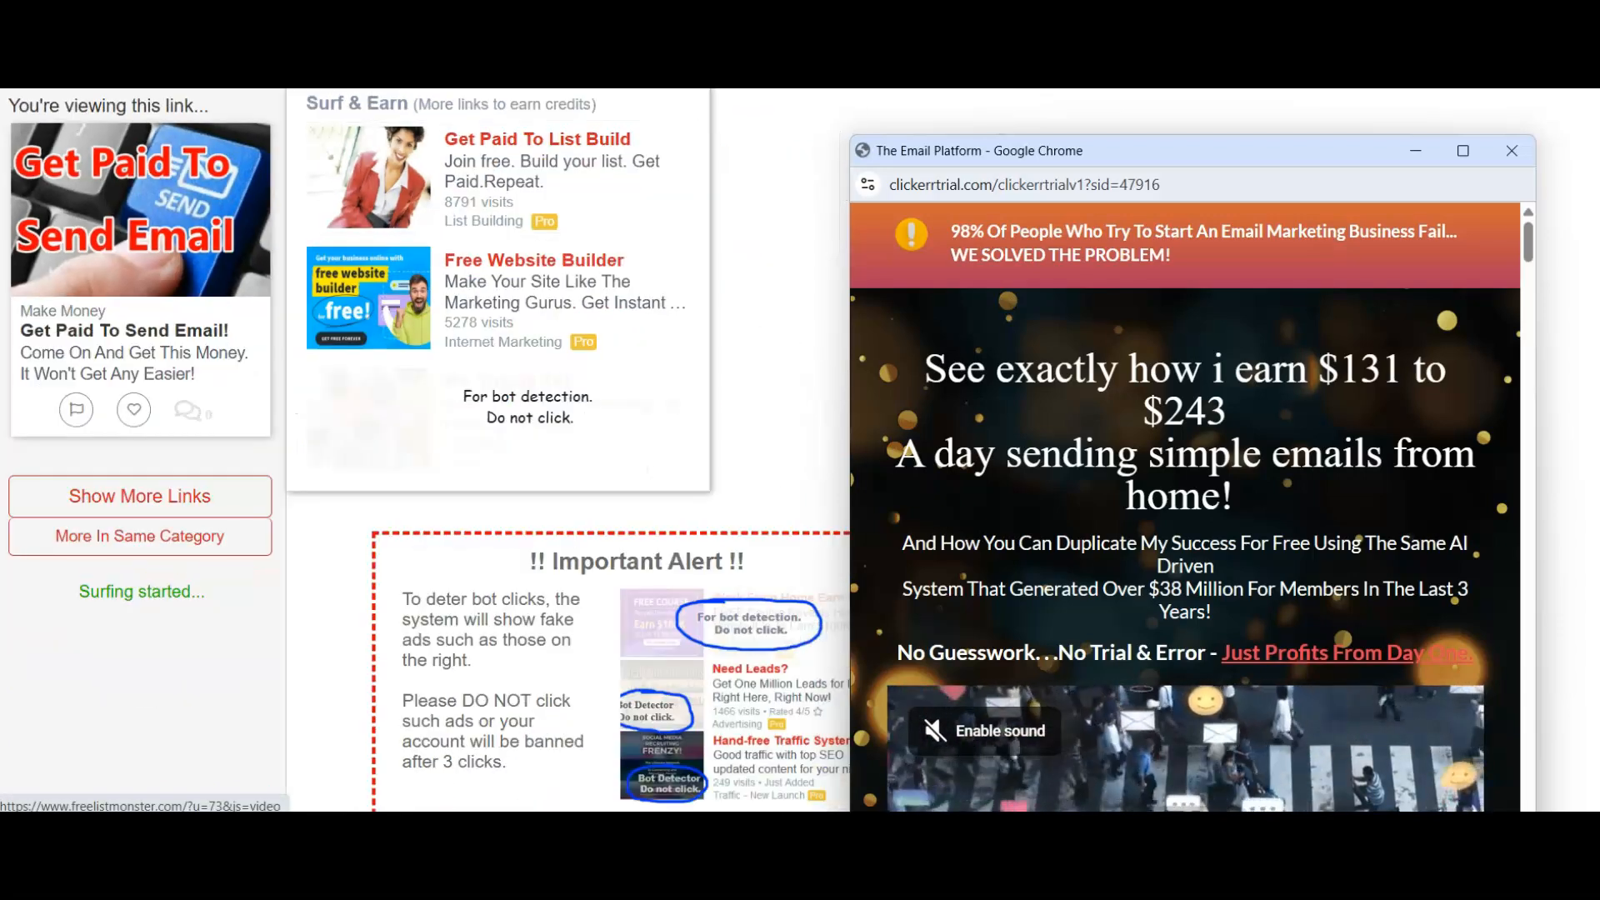
drag(1233, 151, 1226, 114)
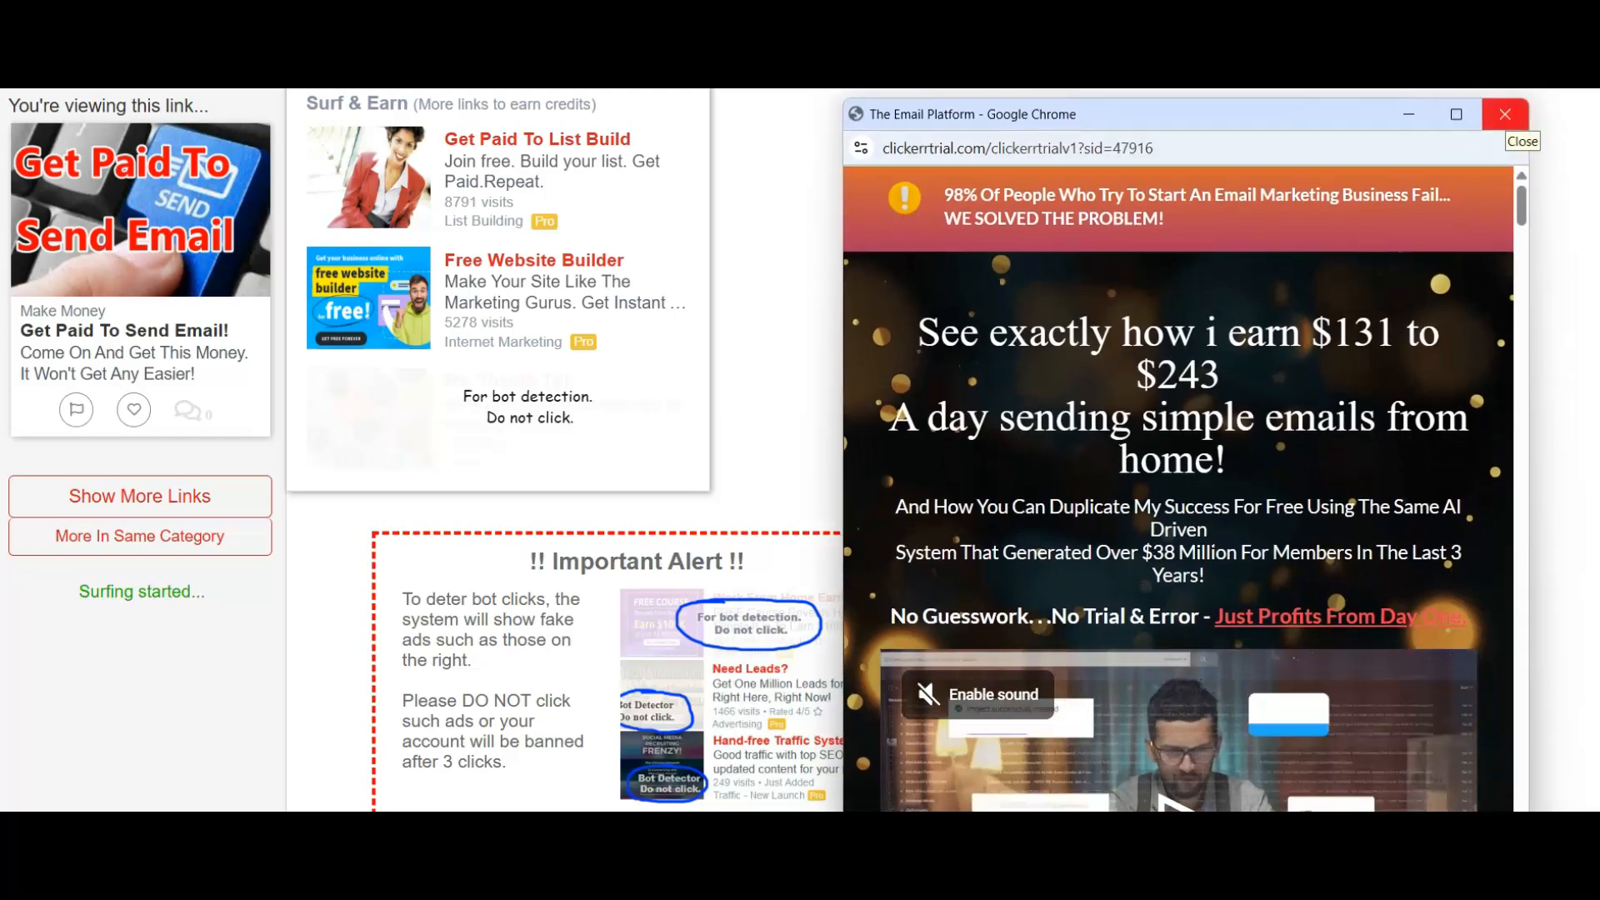
click(1505, 114)
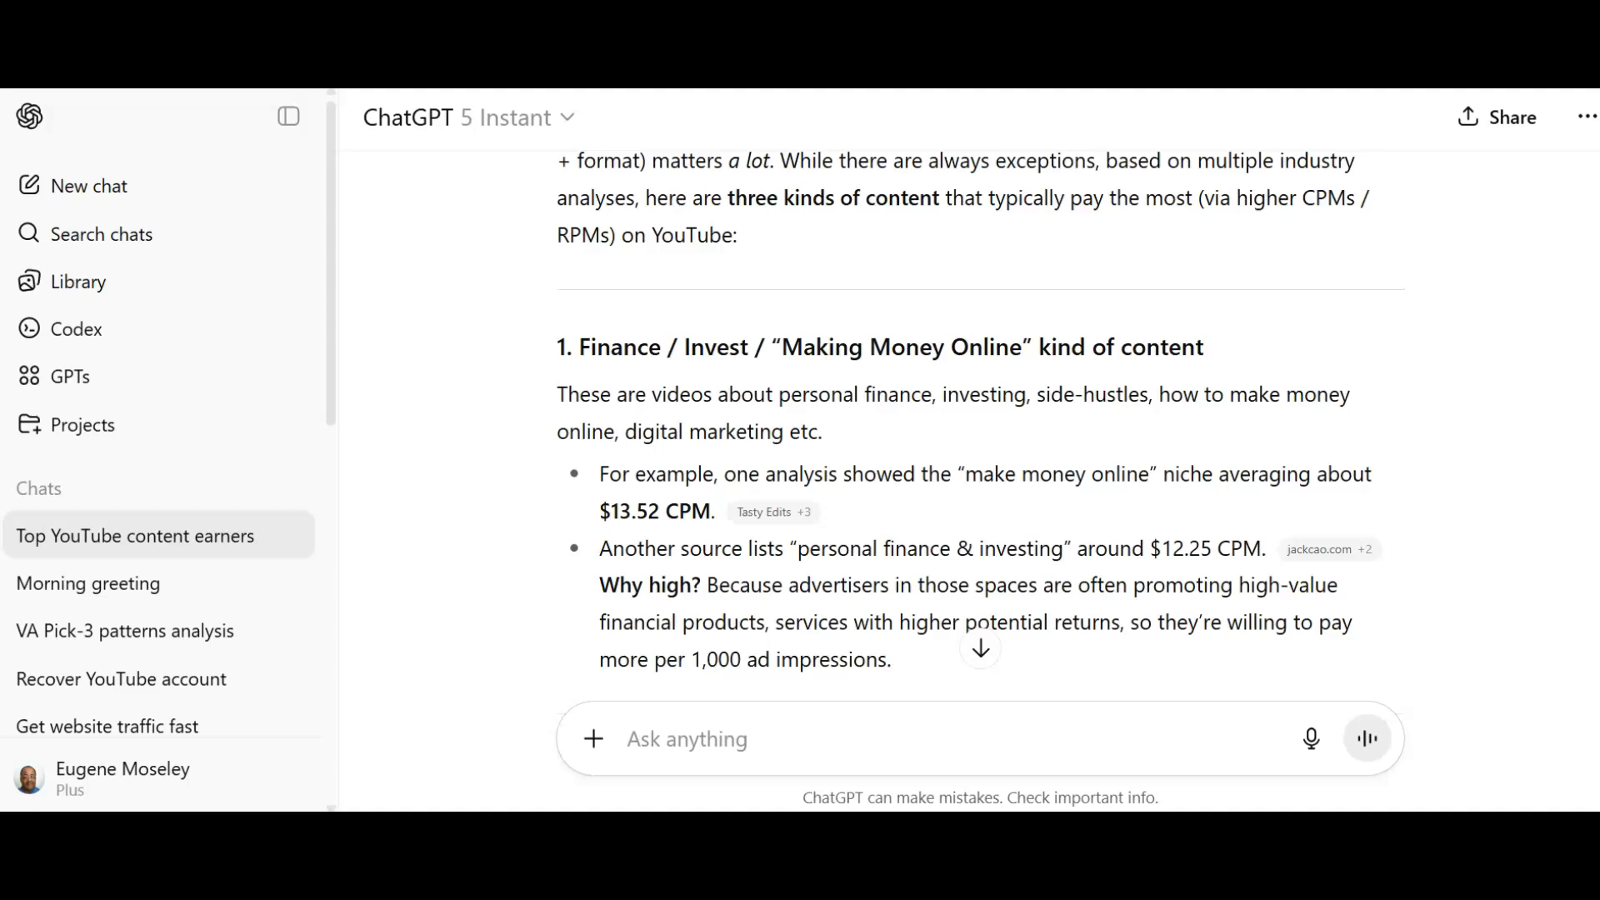
Switch to the Clickerr dashboard window to view the pending earnings and the flash sale offer.
mouse_move(1073, 806)
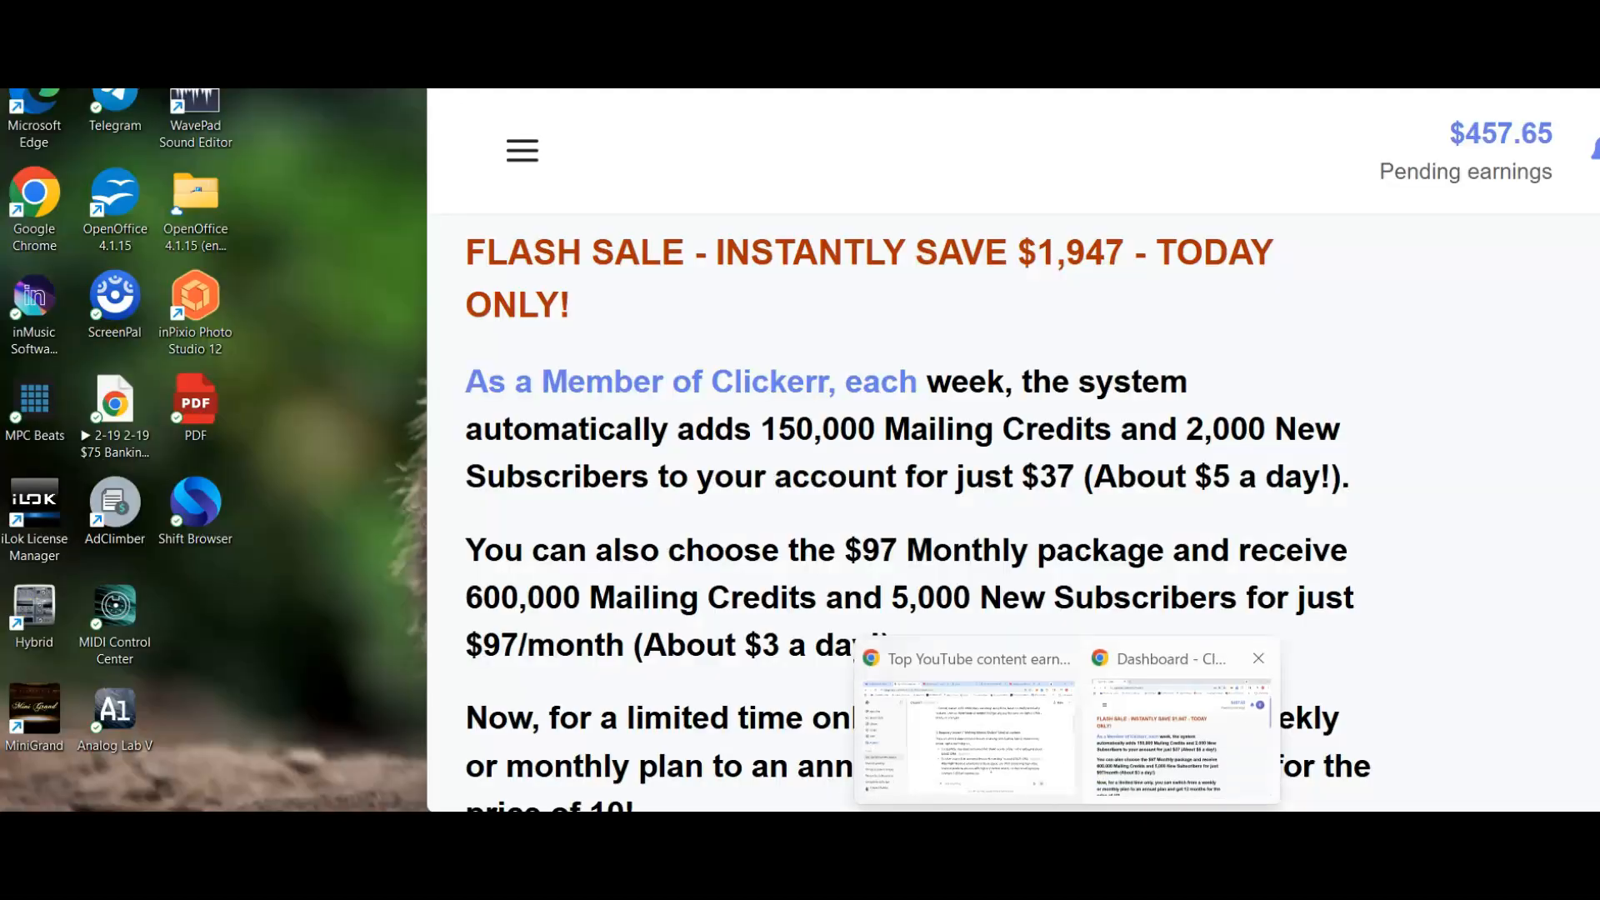
click(1181, 738)
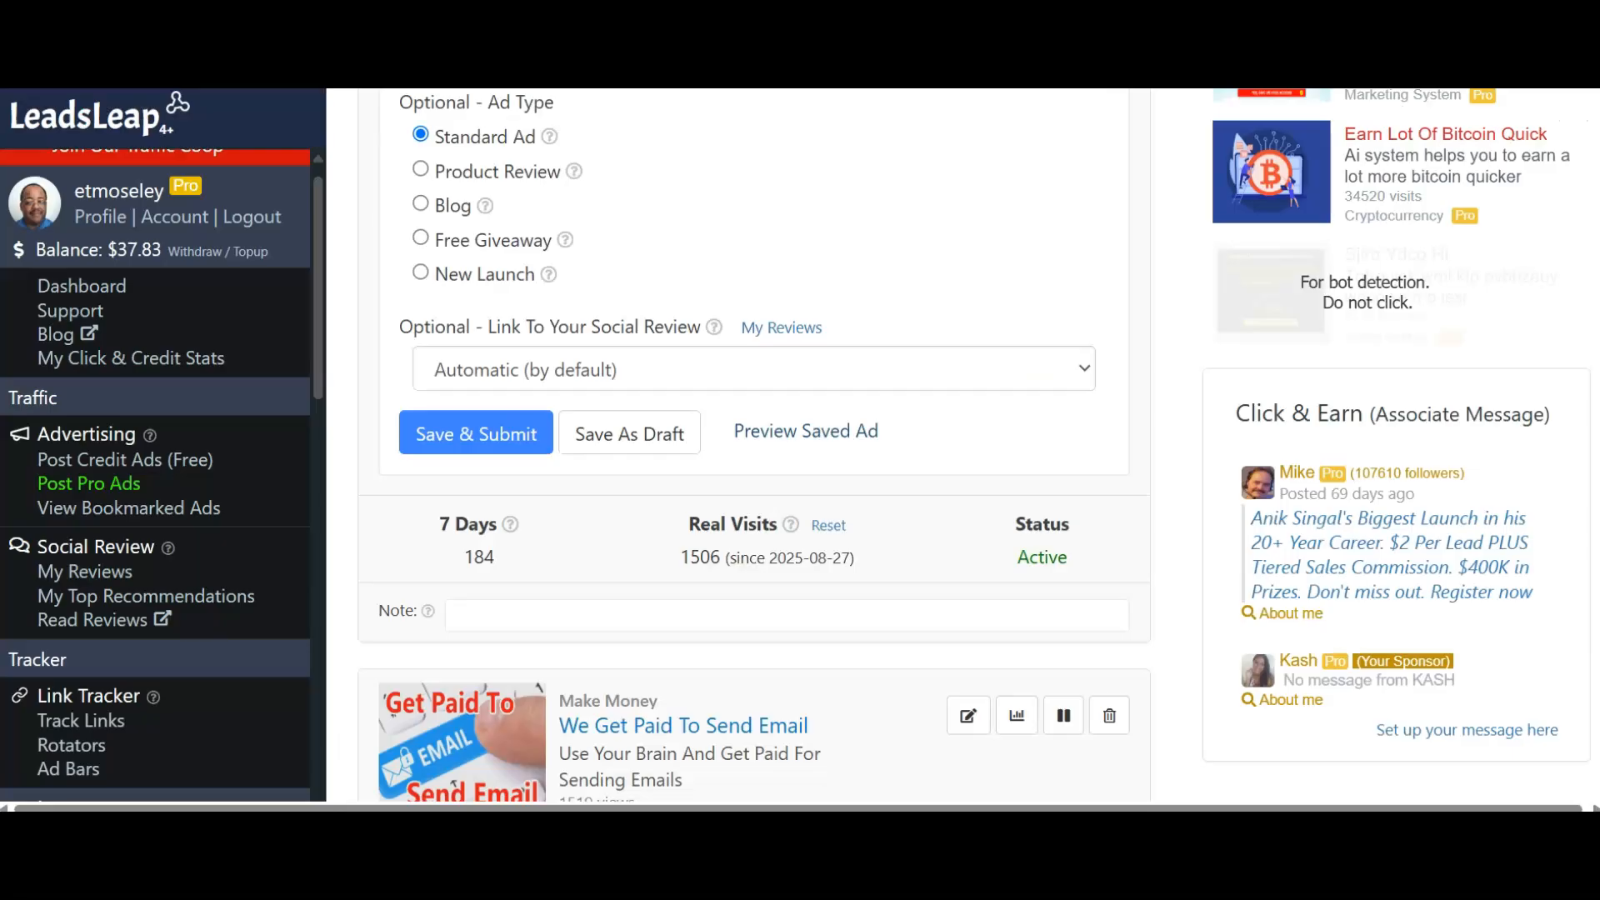
Close the "Get Paid To Send Email!" ad's edit form without saving and return to the first ads in the list.
scroll(753, 444, up, 2)
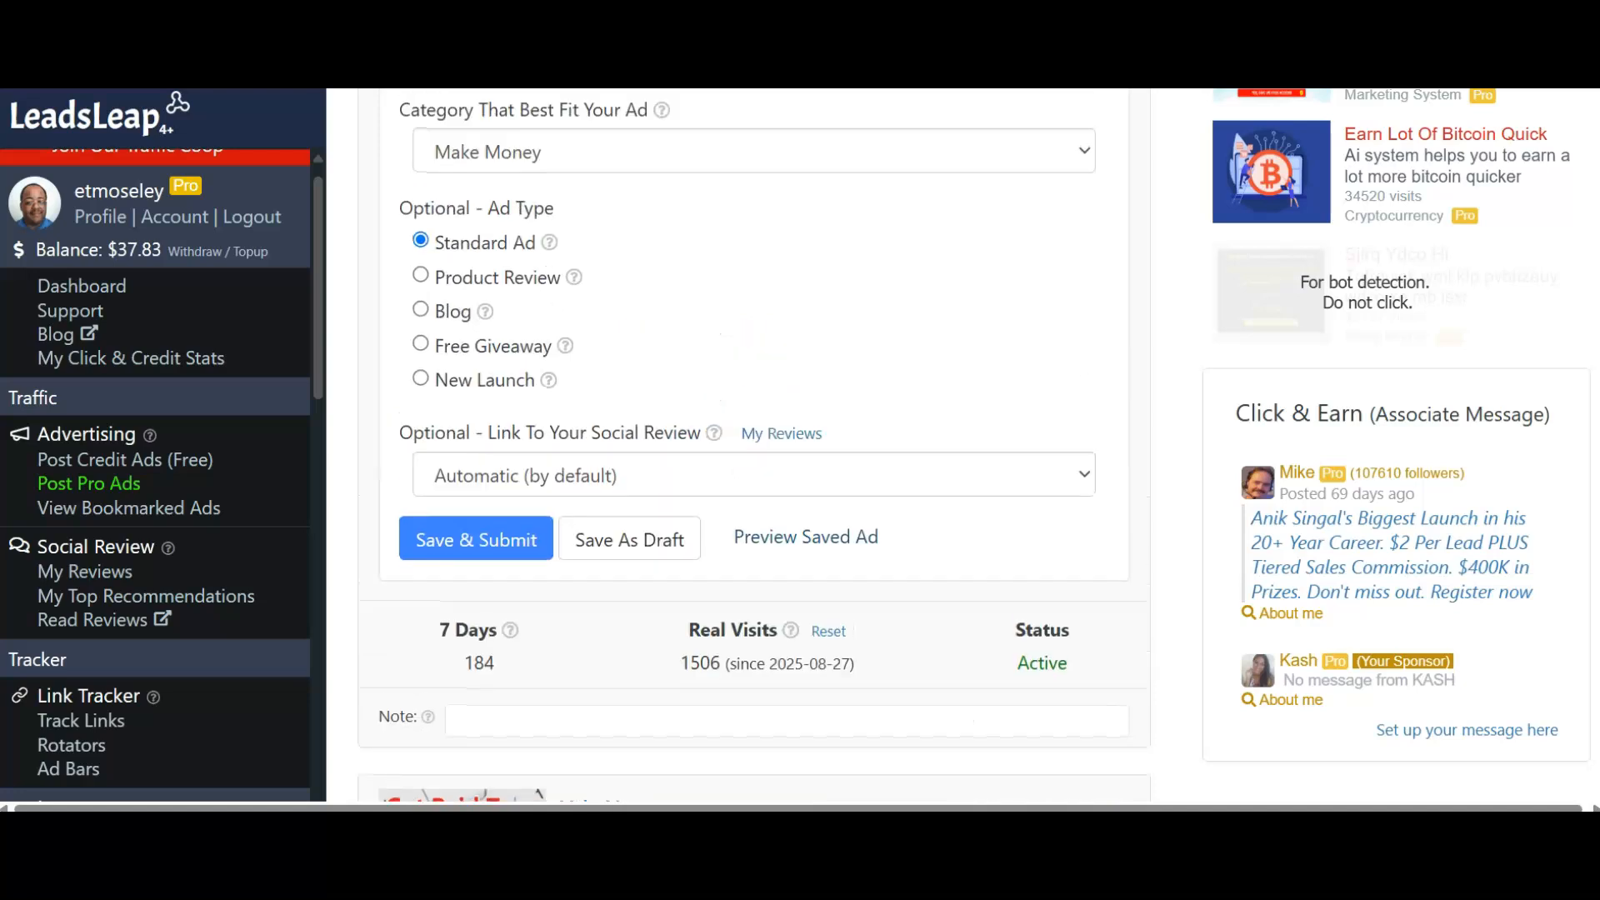
scroll(753, 445, up, 2)
scroll(754, 445, up, 6)
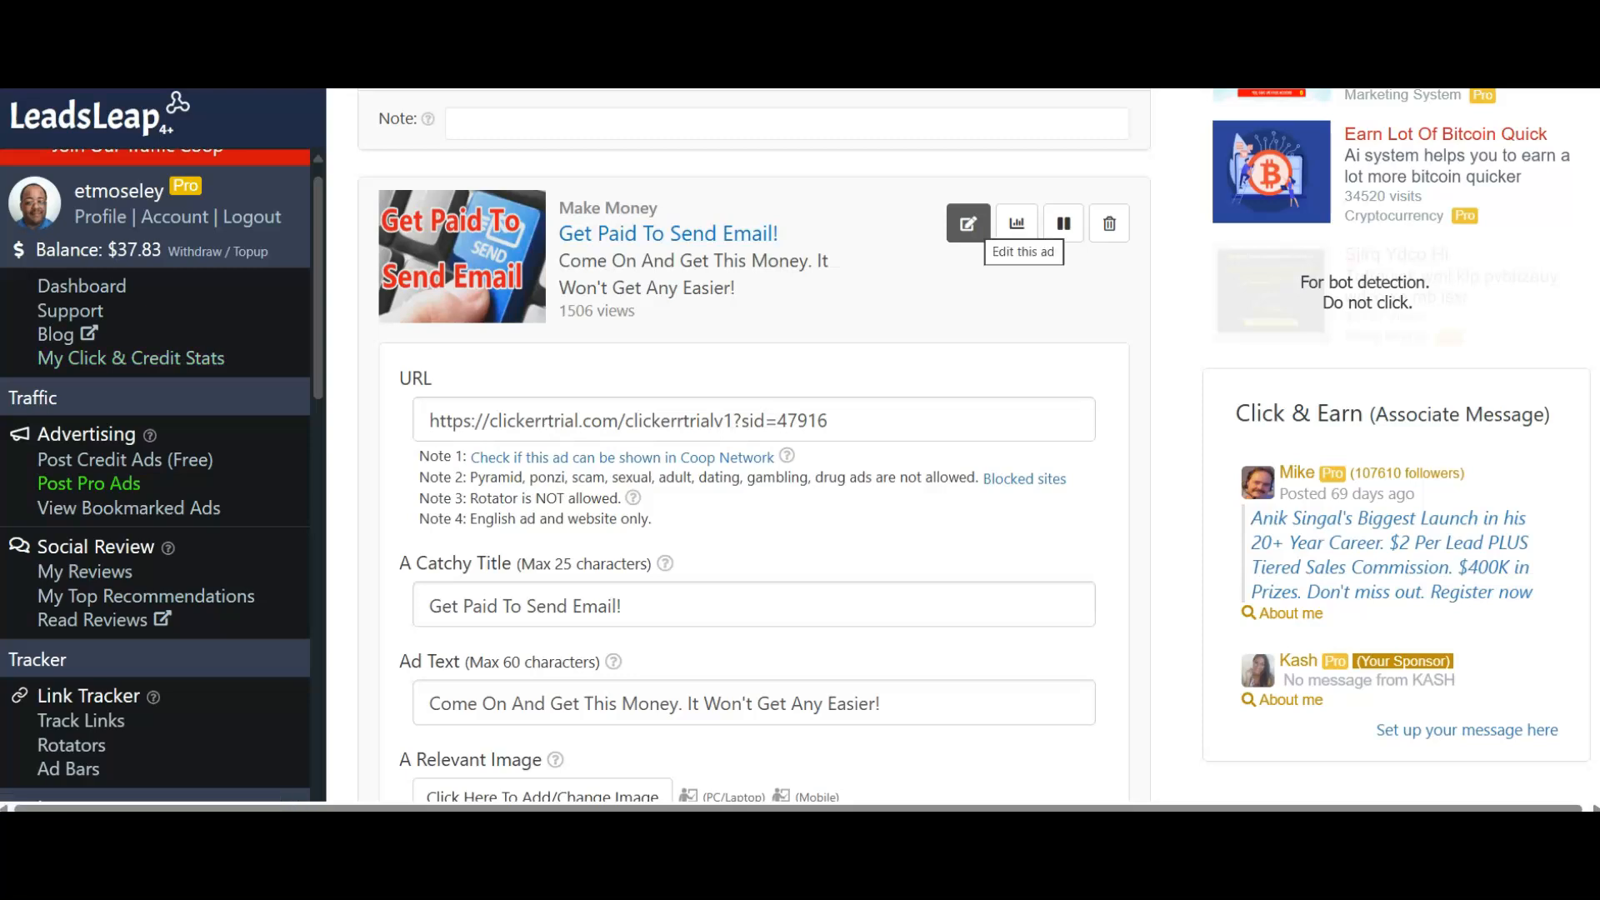
click(967, 223)
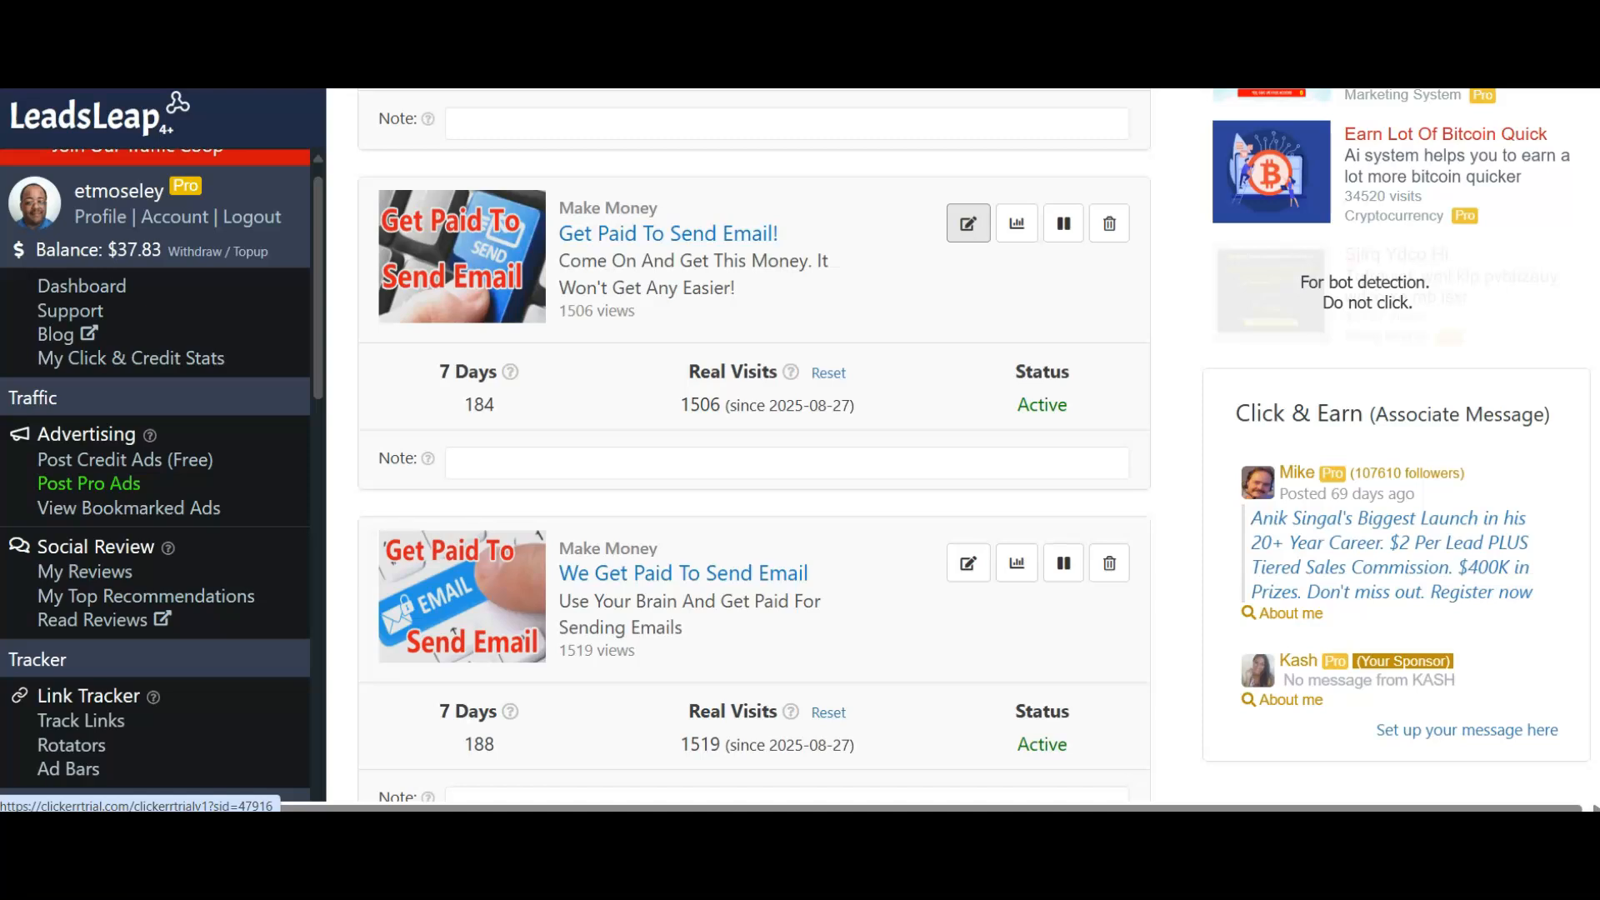
scroll(755, 445, down, 1)
scroll(755, 444, up, 3)
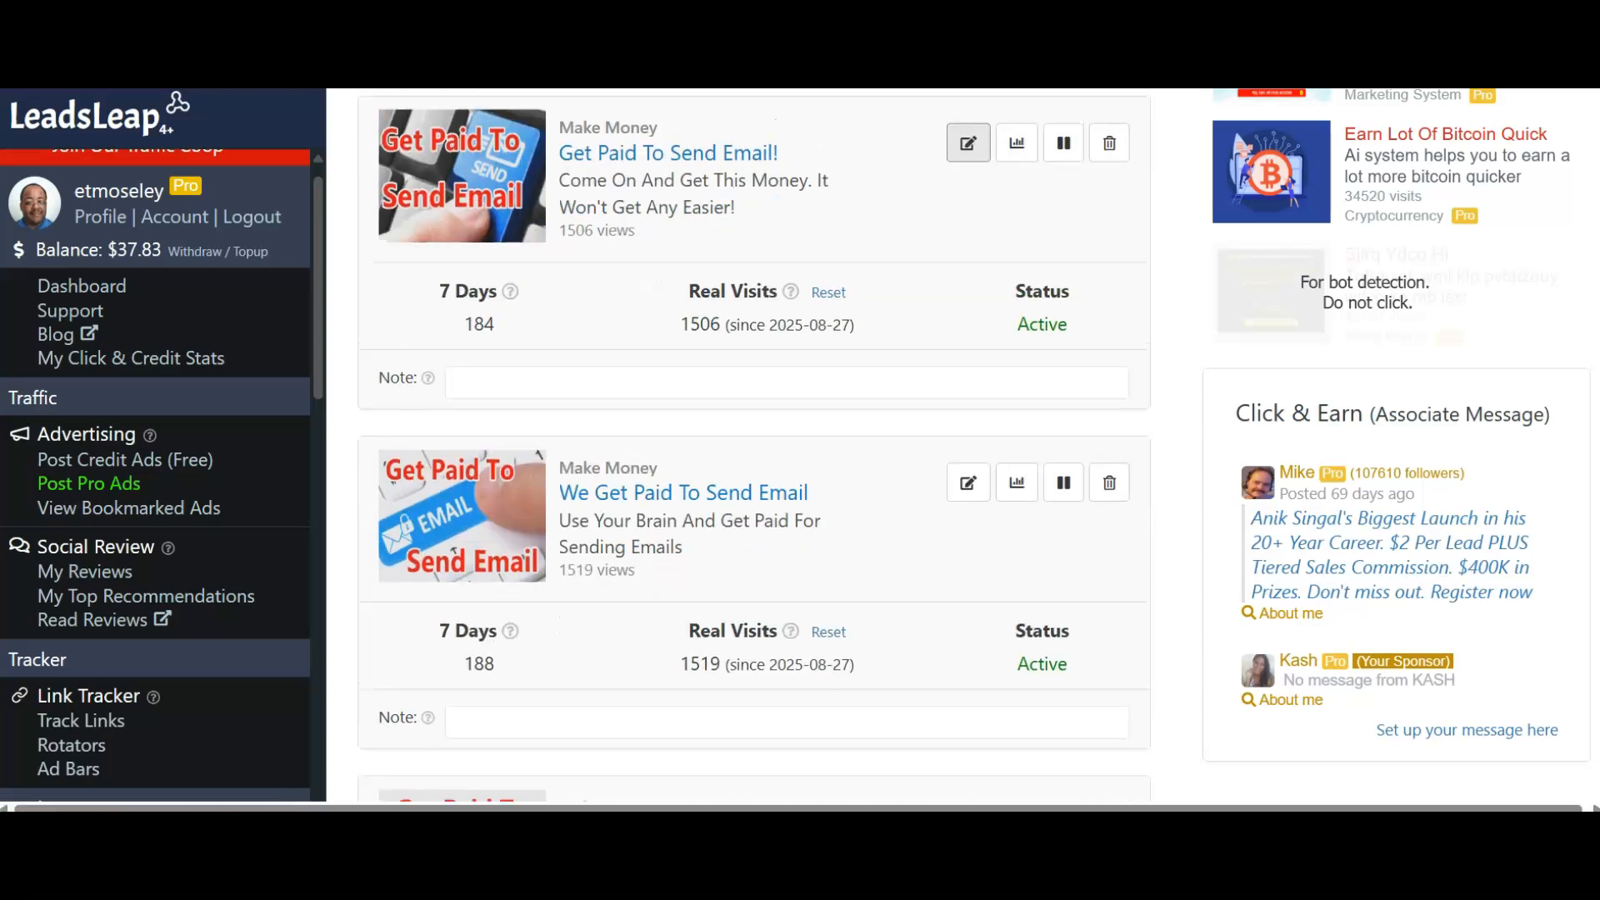
scroll(755, 444, up, 3)
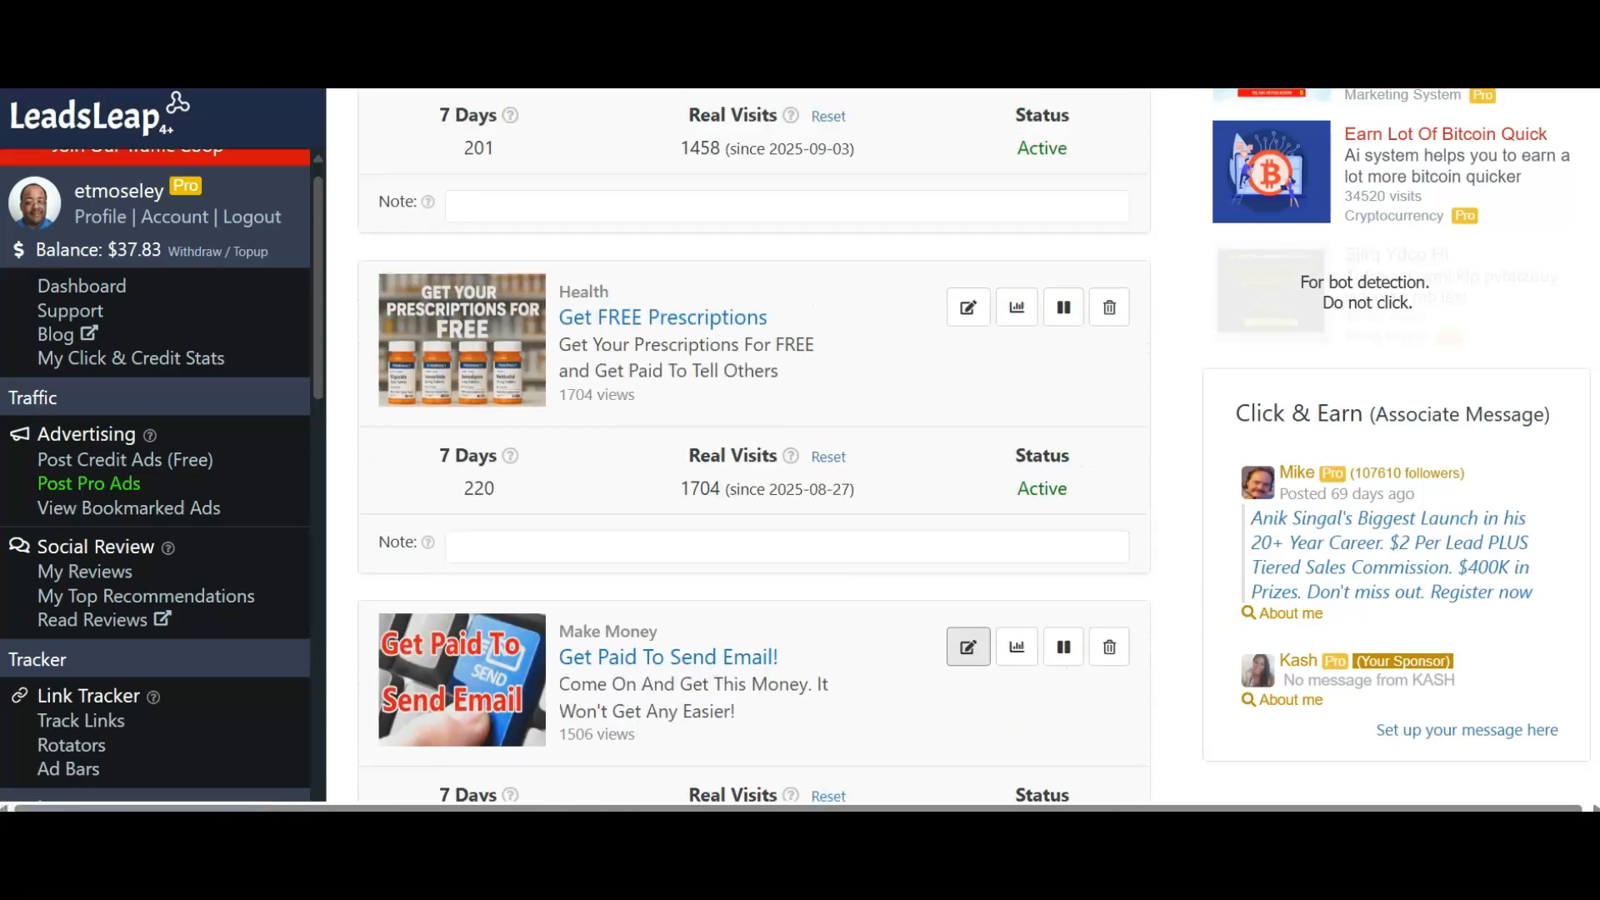
scroll(755, 445, up, 3)
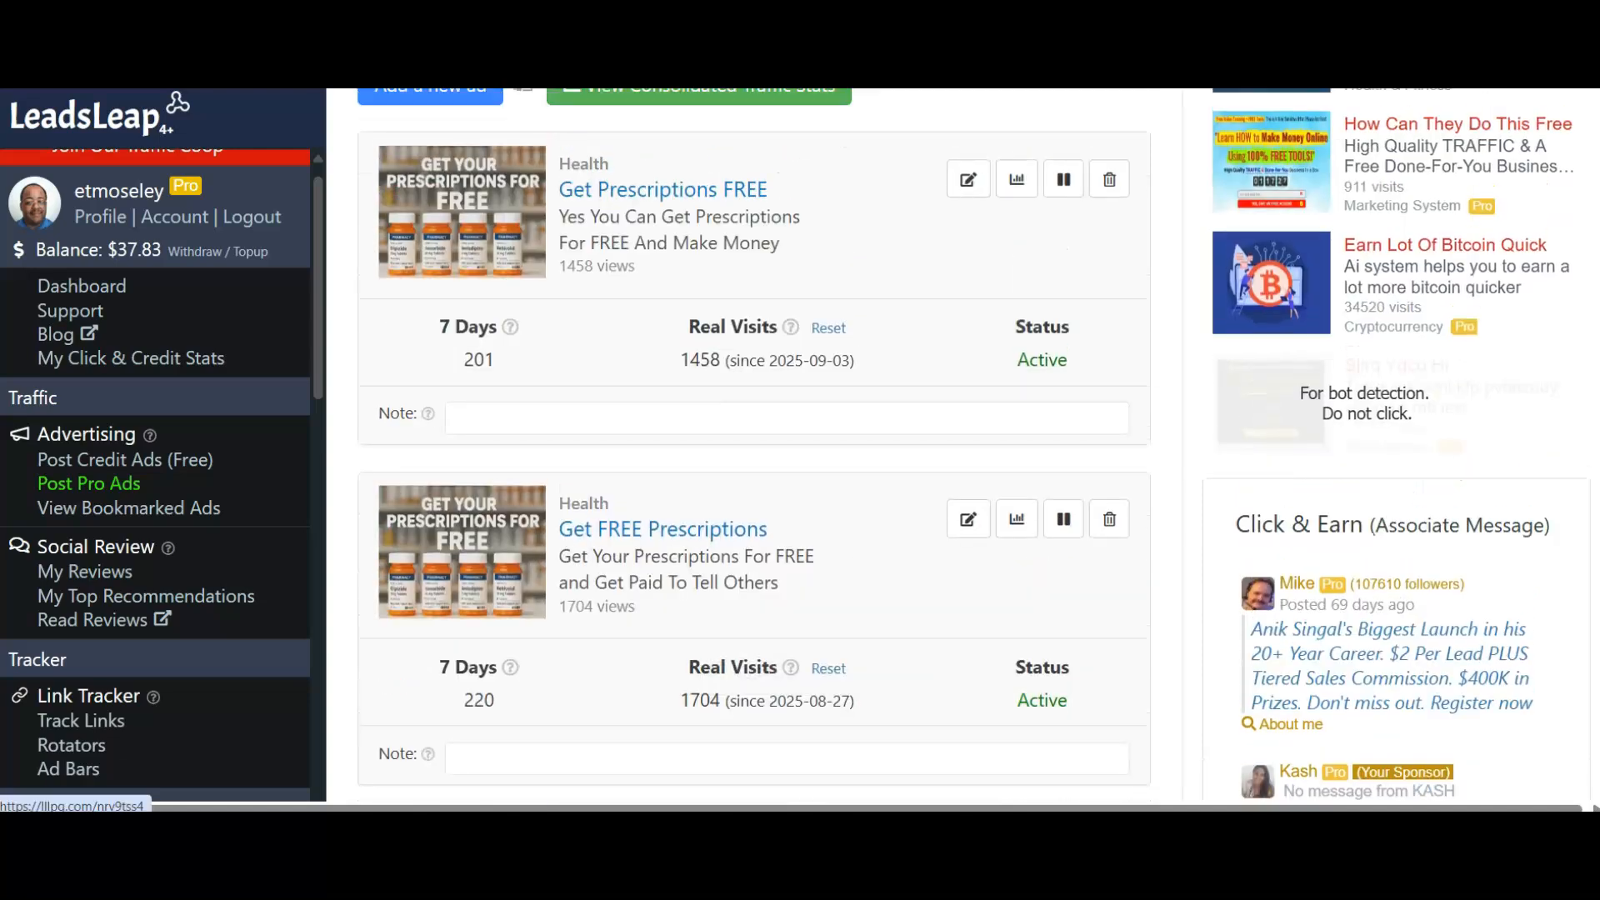
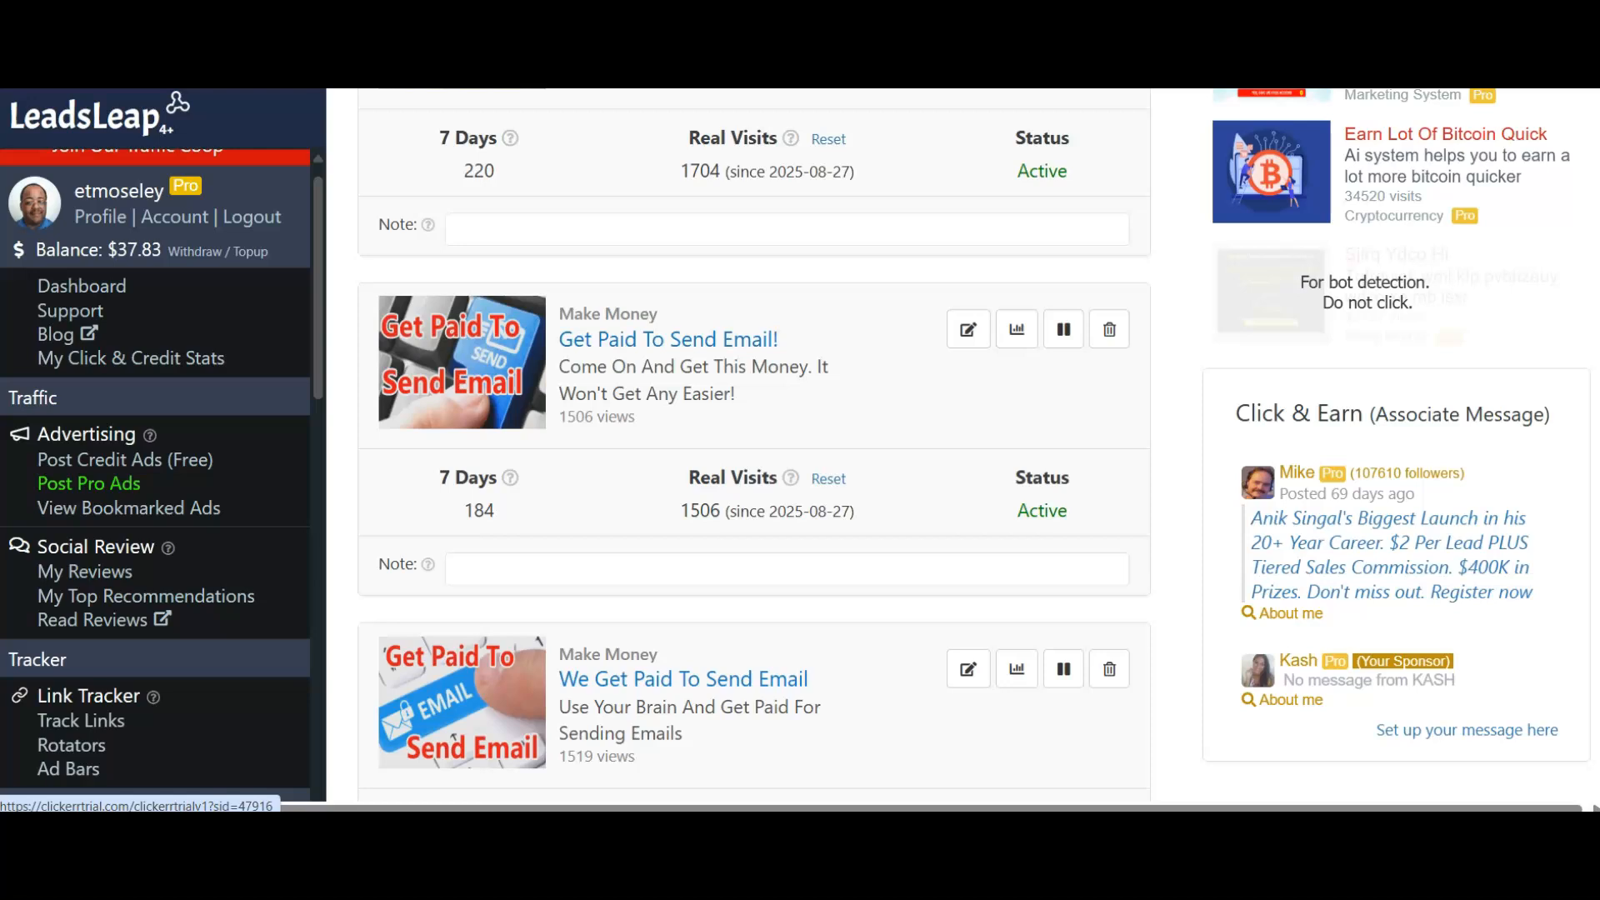
Delete the paused "Yes We Pay You For Clicks" ad from the Pro ads list.
scroll(1299, 131, up, 10)
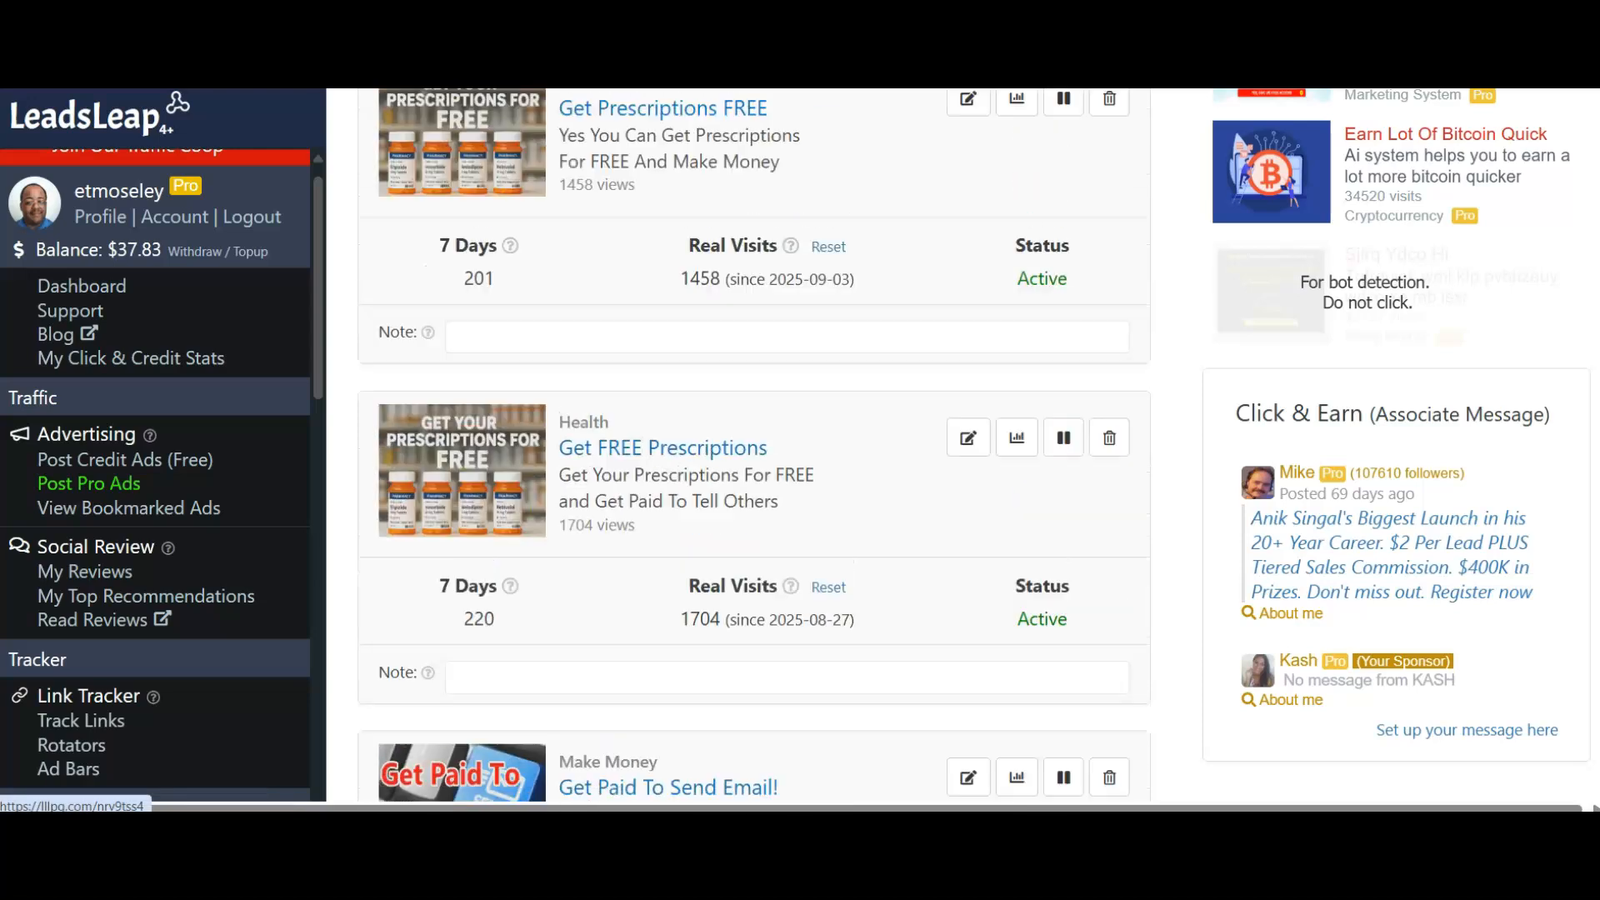
scroll(1299, 131, down, 10)
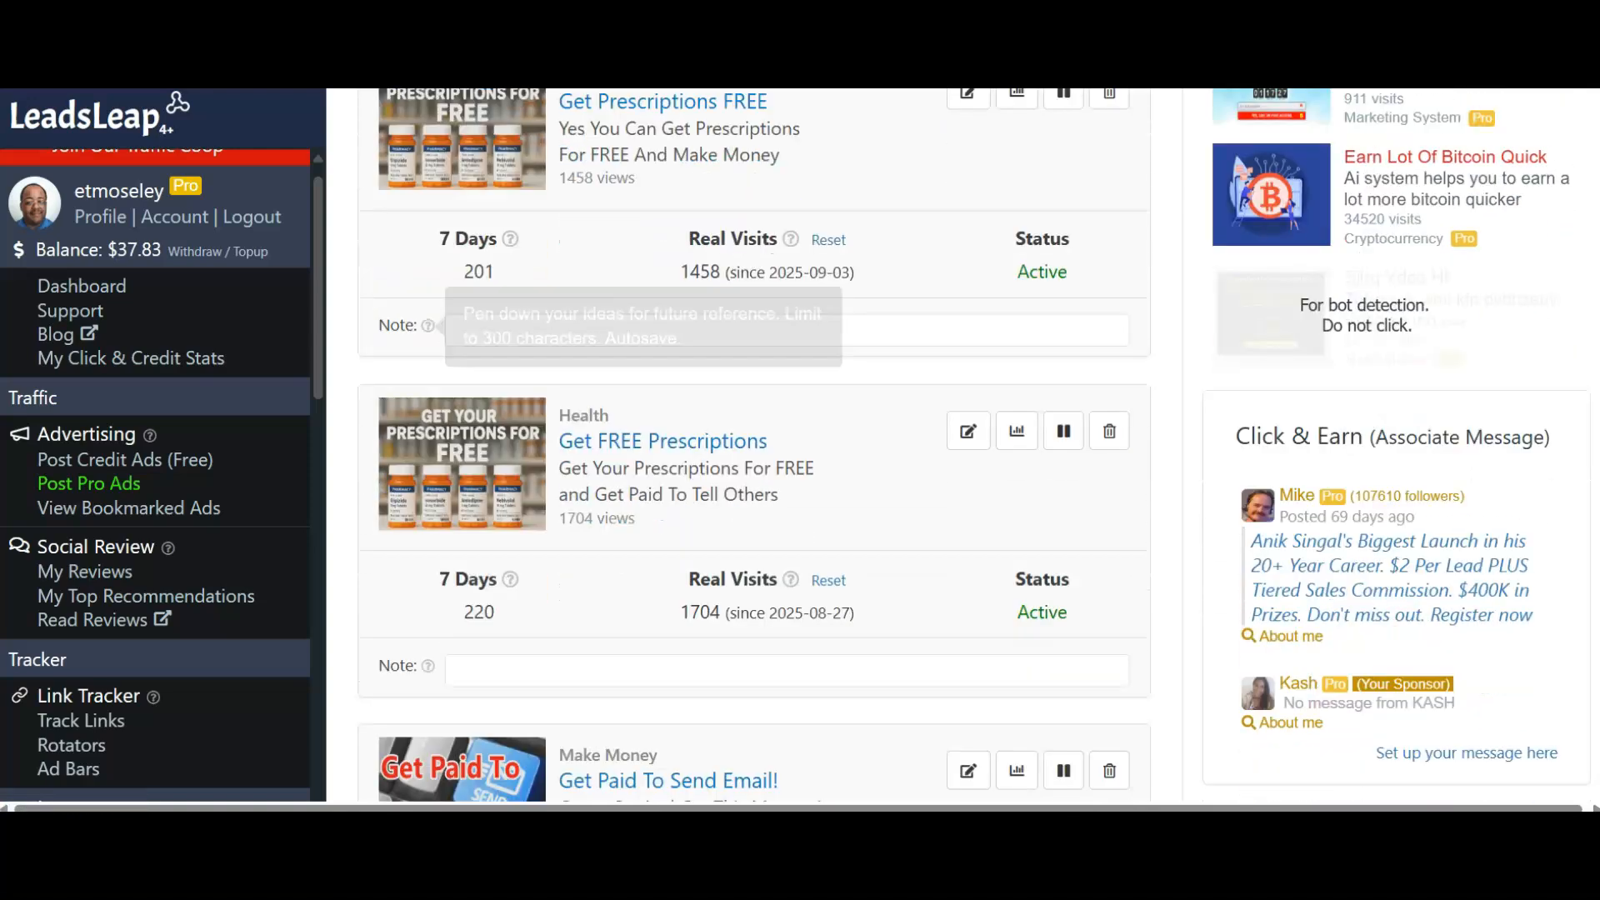
scroll(753, 442, down, 14)
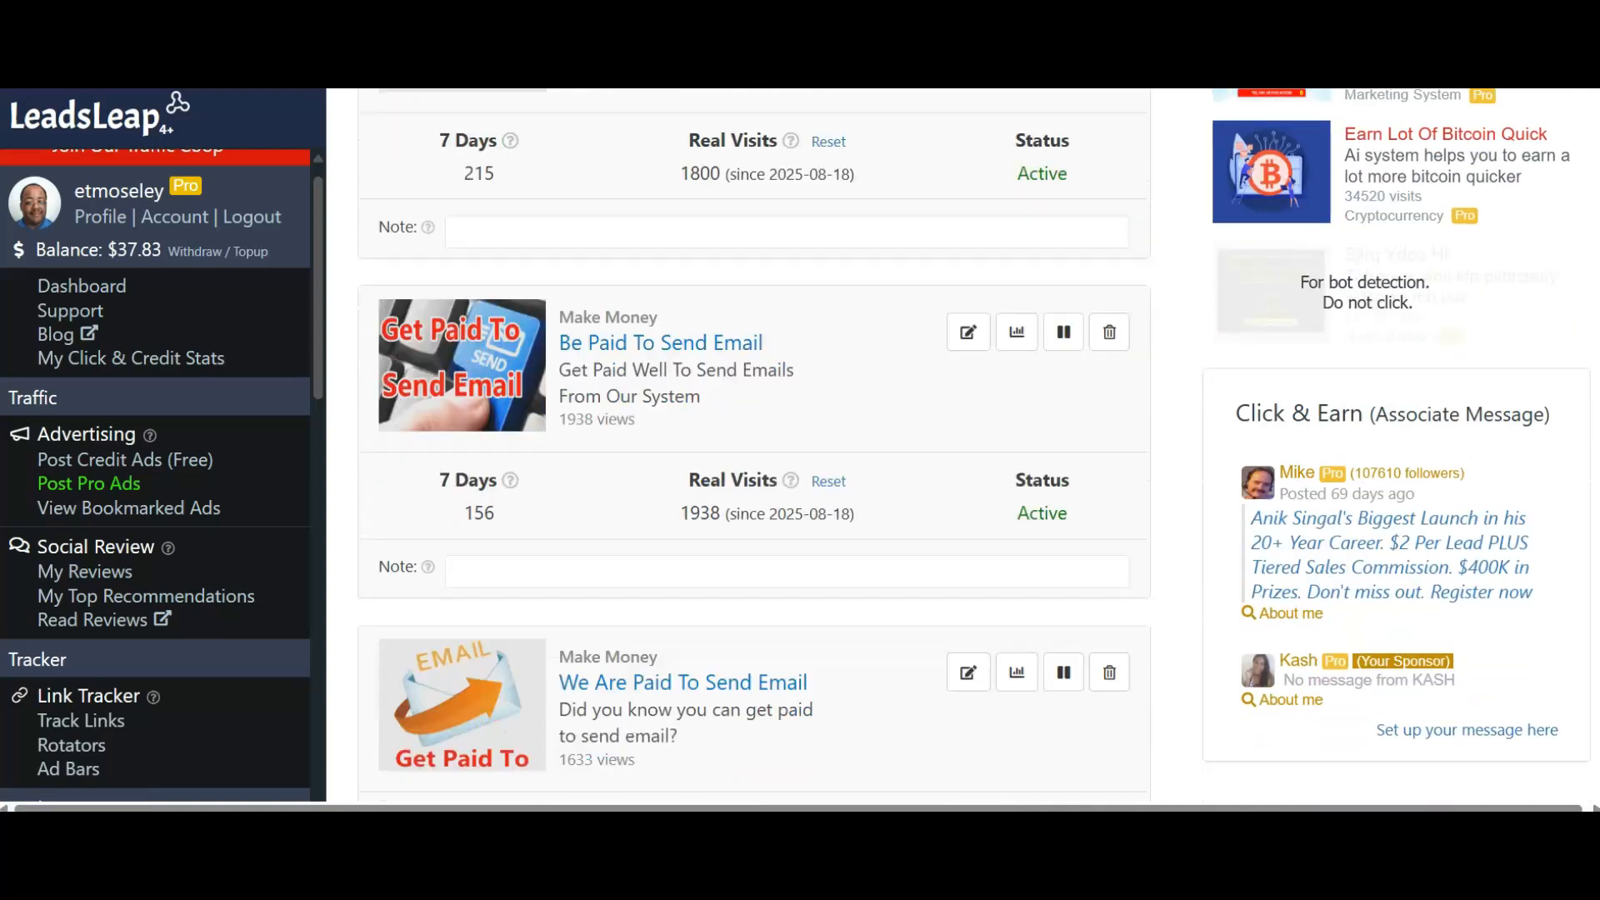
scroll(752, 442, down, 9)
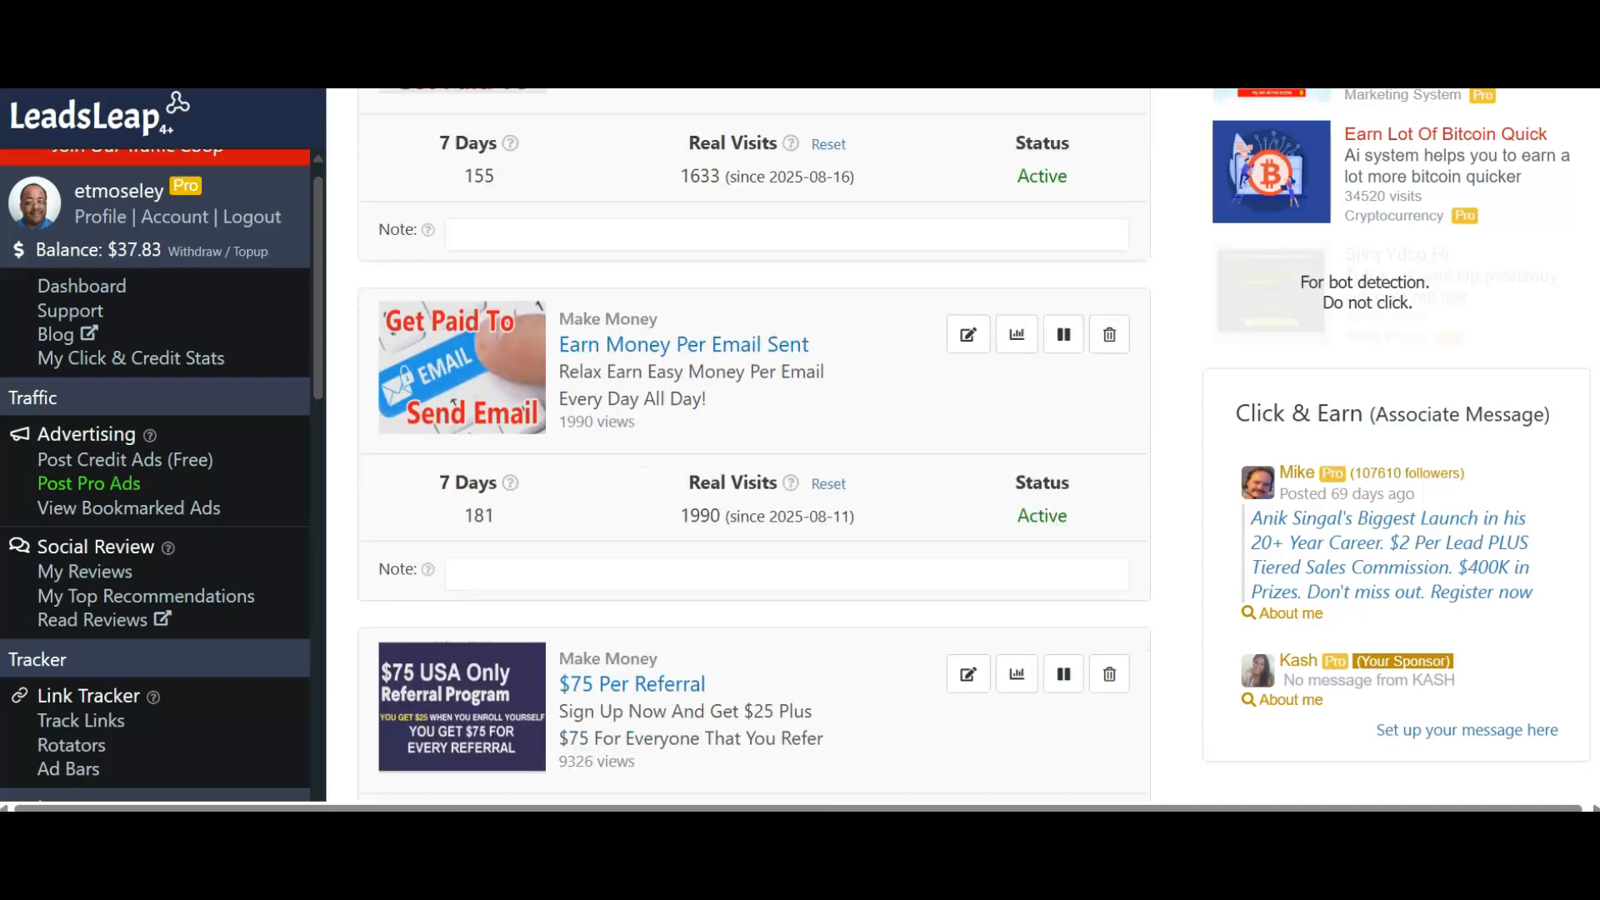
scroll(463, 423, down, 5)
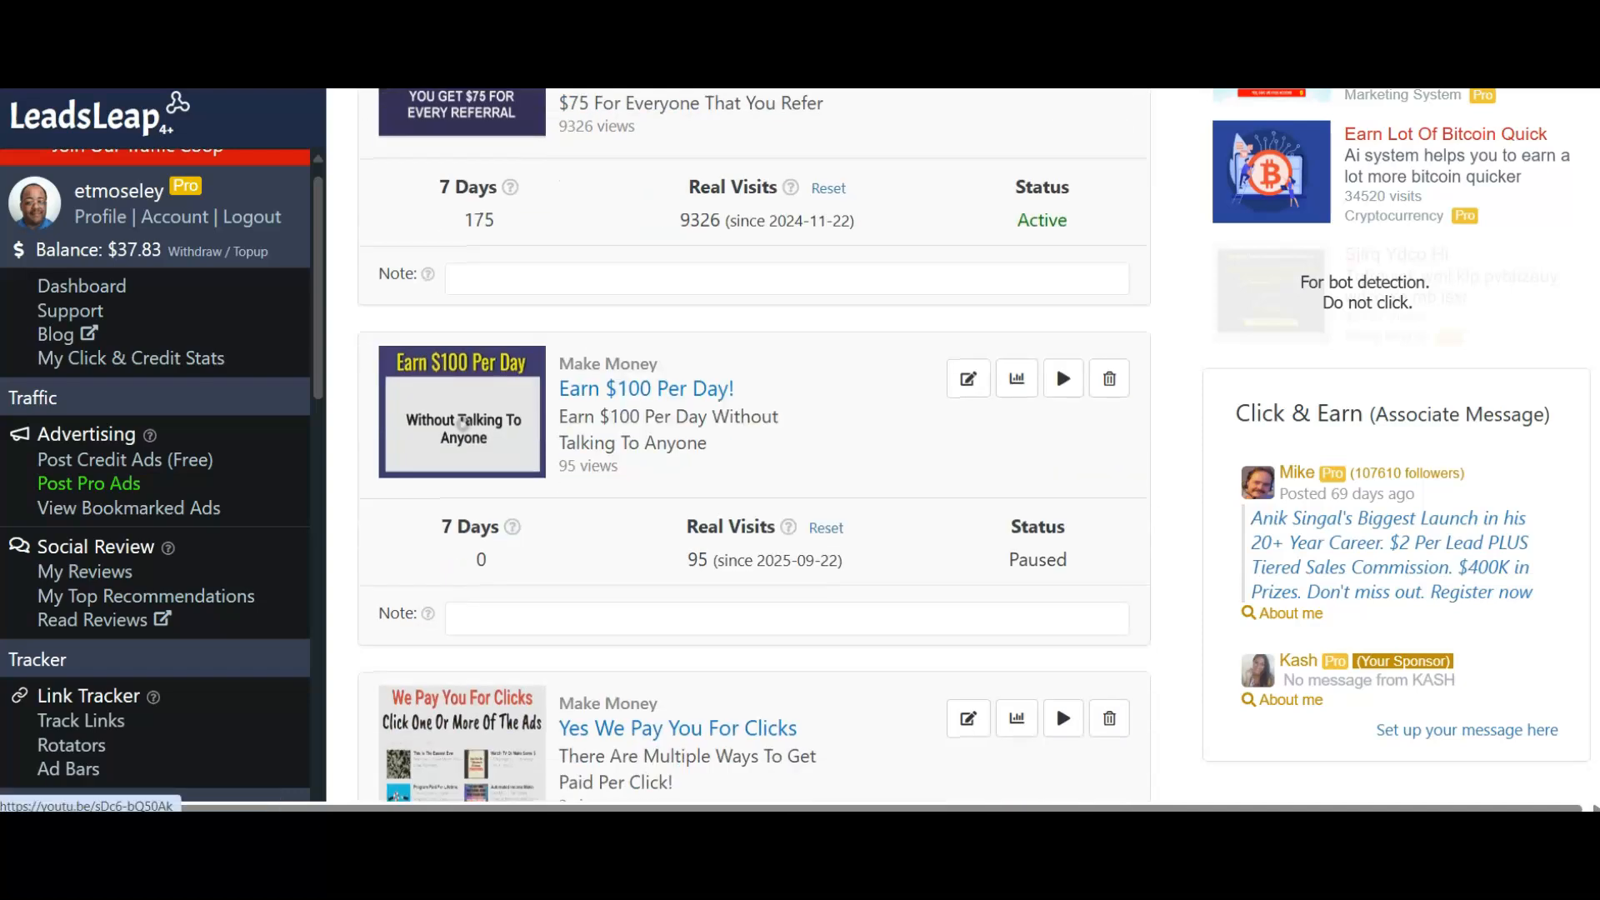
scroll(463, 424, down, 5)
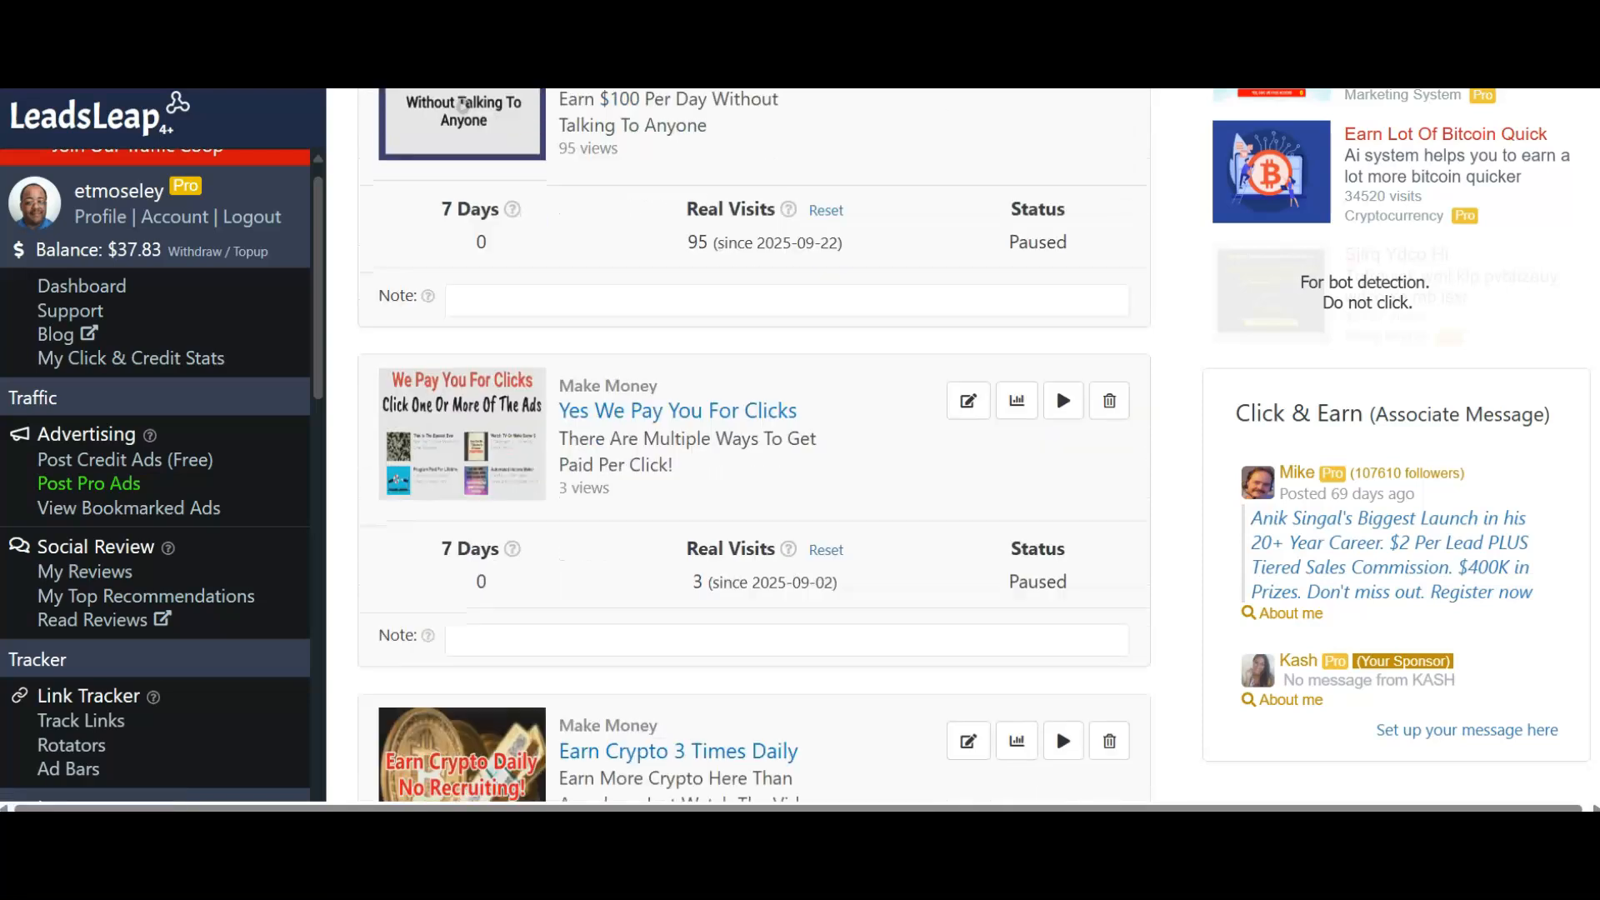
scroll(752, 441, down, 1)
scroll(1057, 257, up, 1)
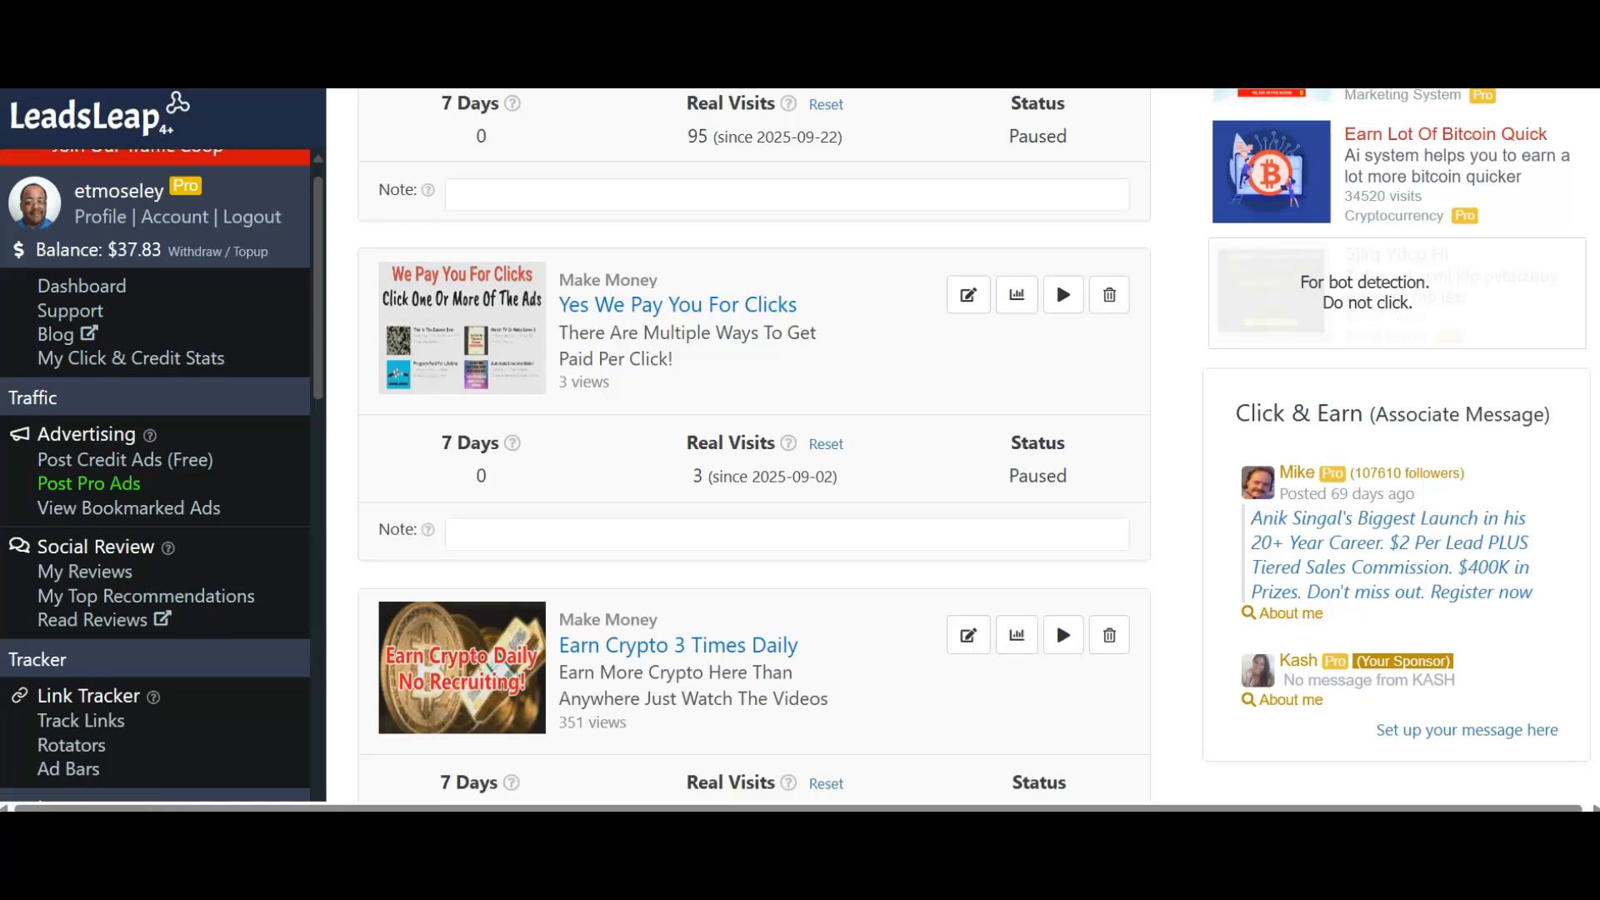
click(1109, 294)
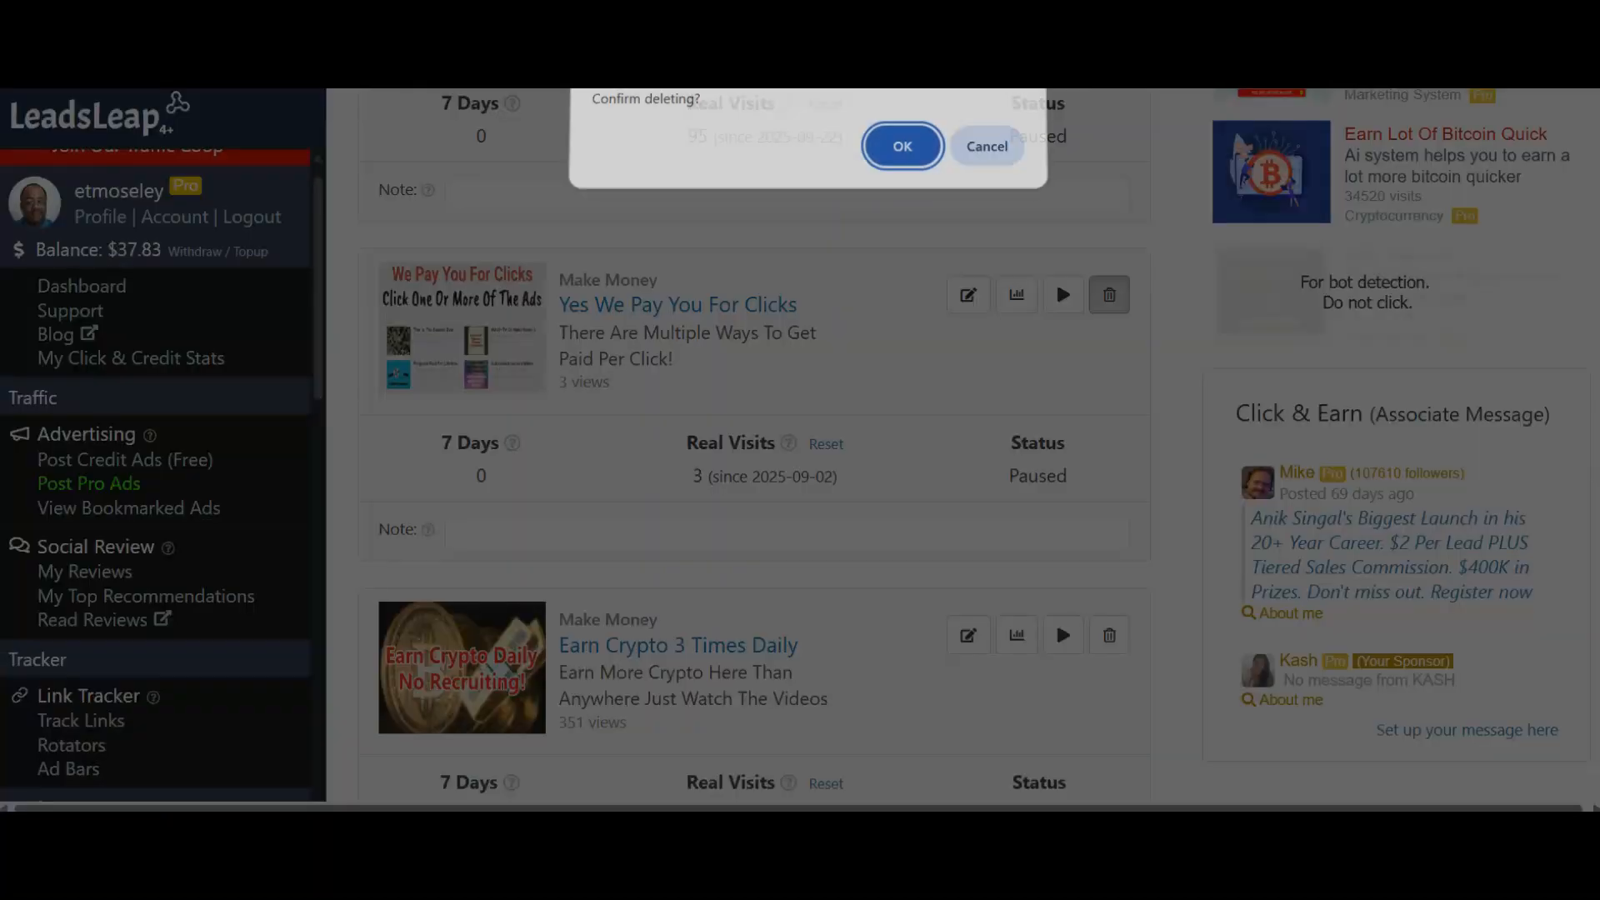
key(Return)
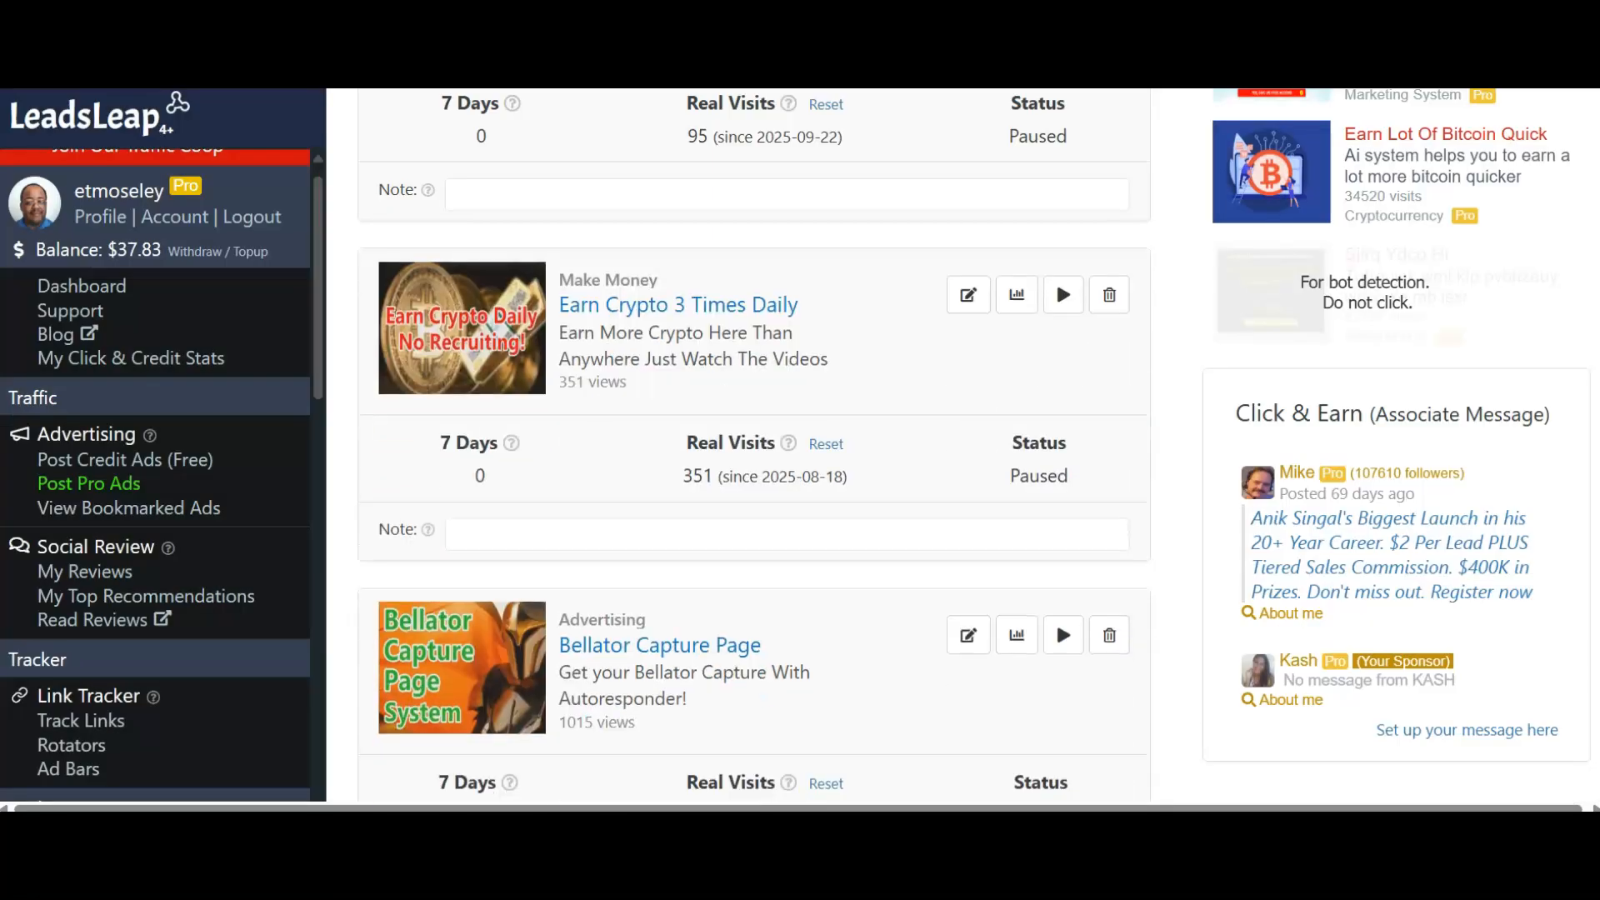
Add a new Pro ad unit and dismiss the notice about the number of active ads.
scroll(1056, 278, up, 9)
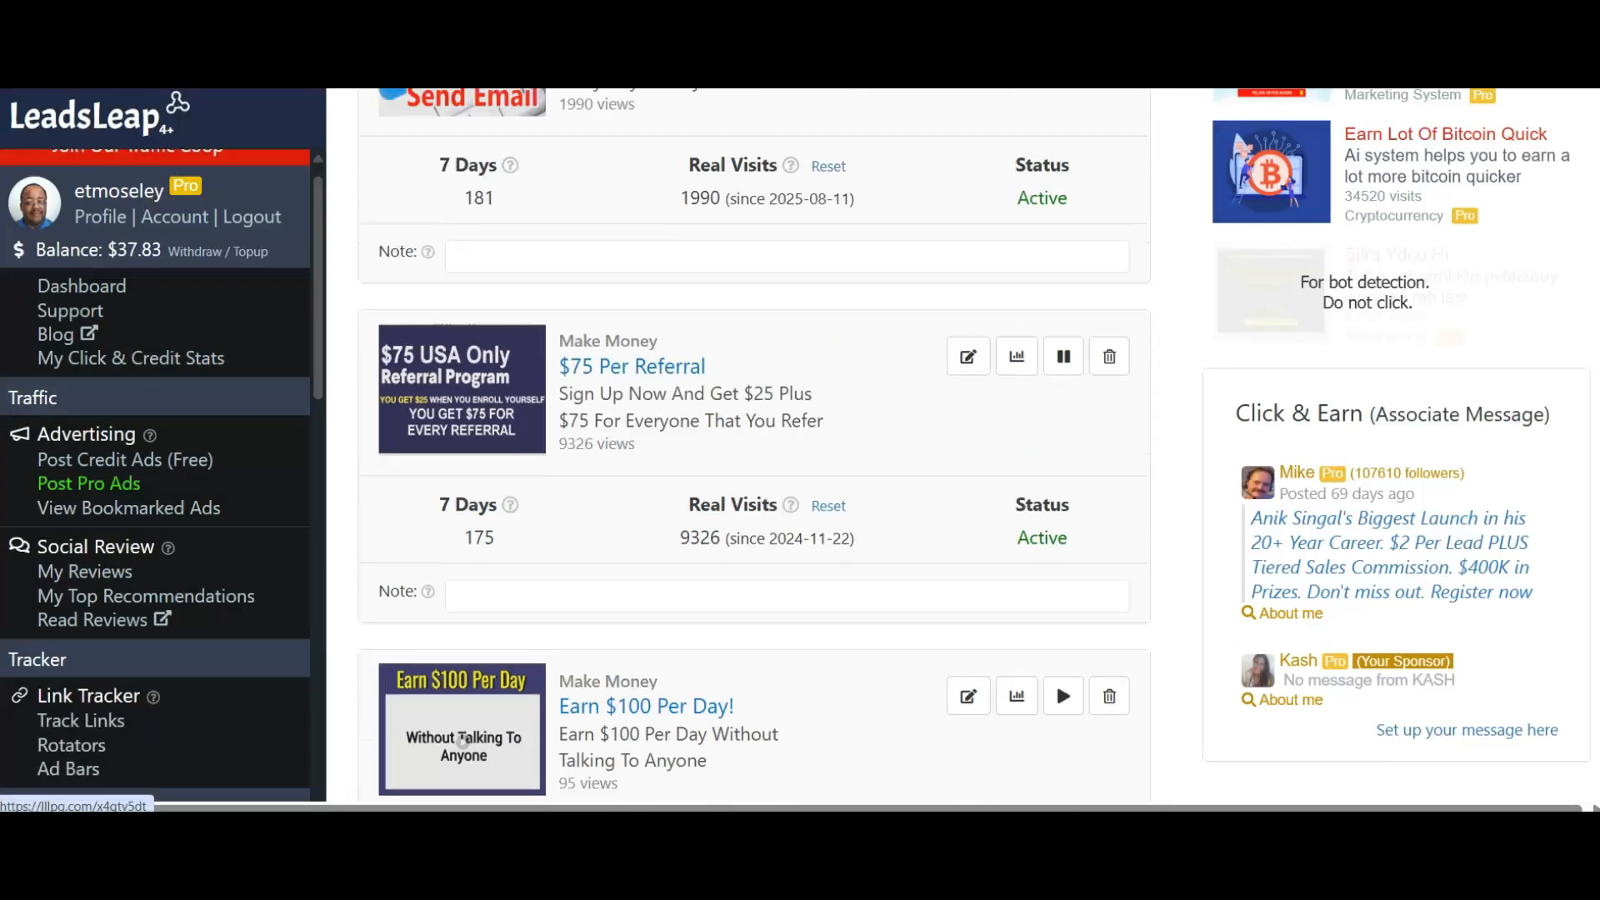
scroll(463, 739, up, 3)
scroll(755, 445, up, 10)
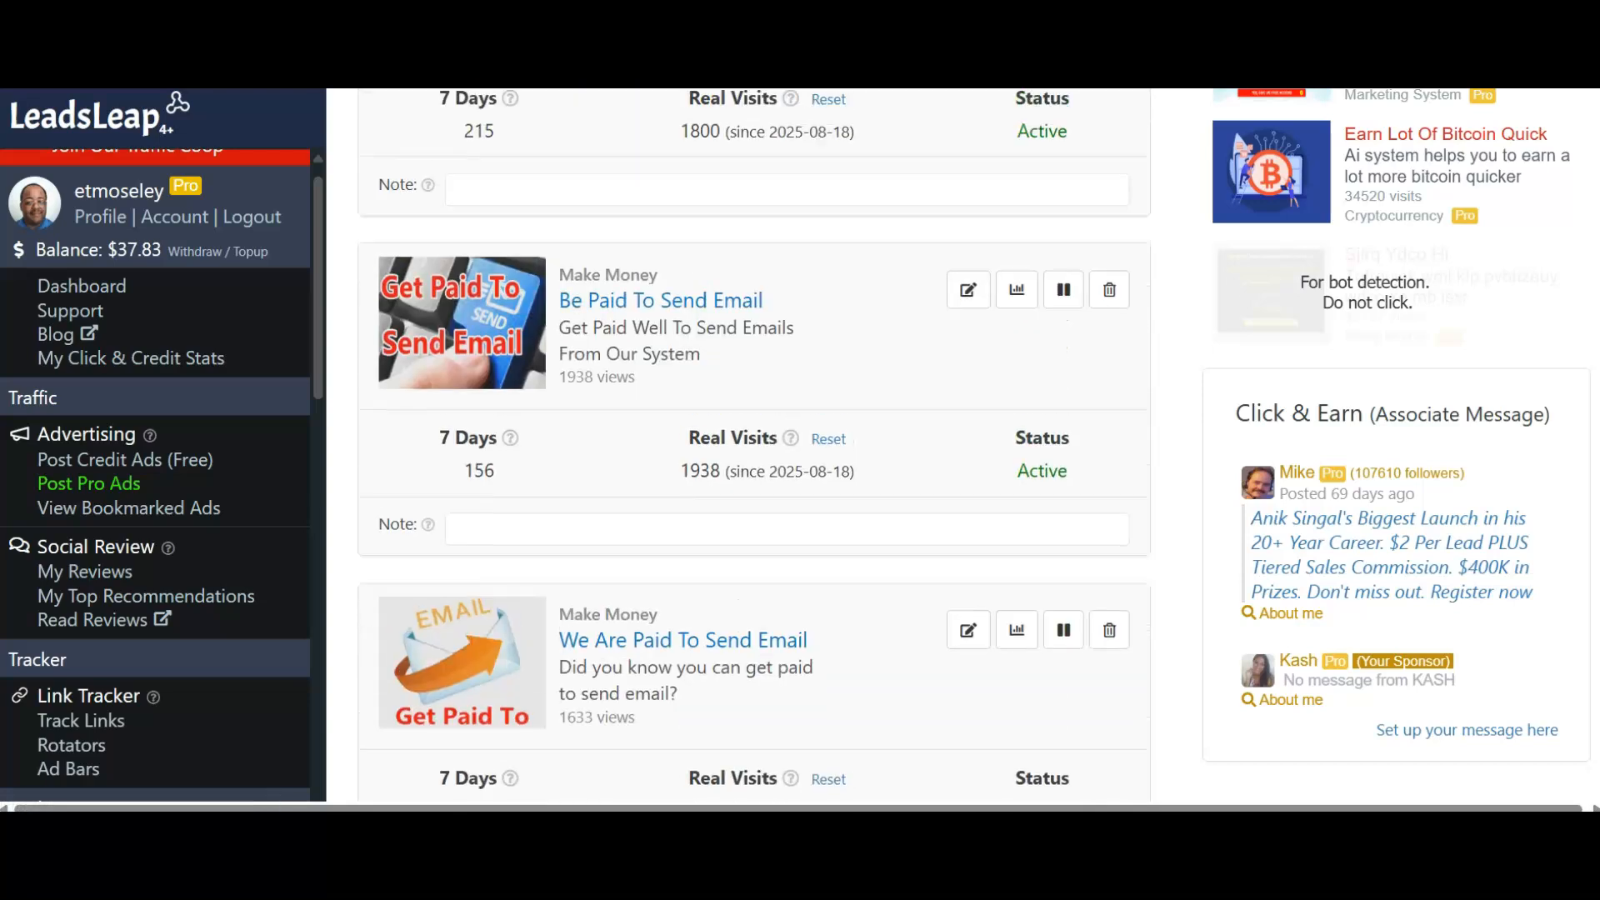
scroll(754, 445, up, 12)
scroll(755, 445, up, 10)
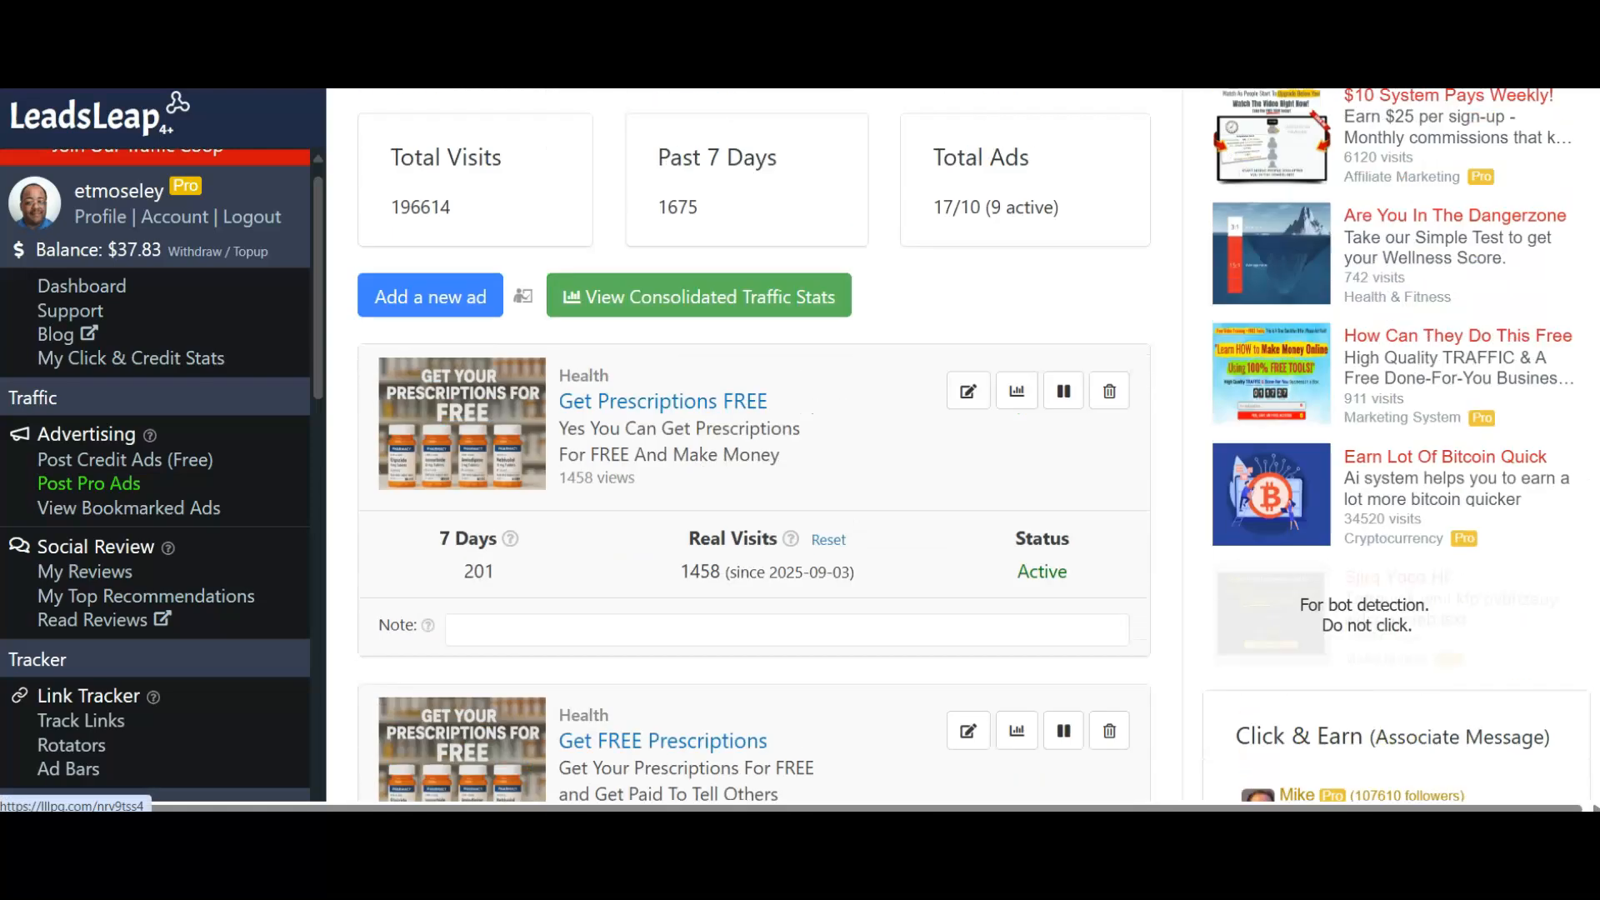
scroll(755, 445, up, 3)
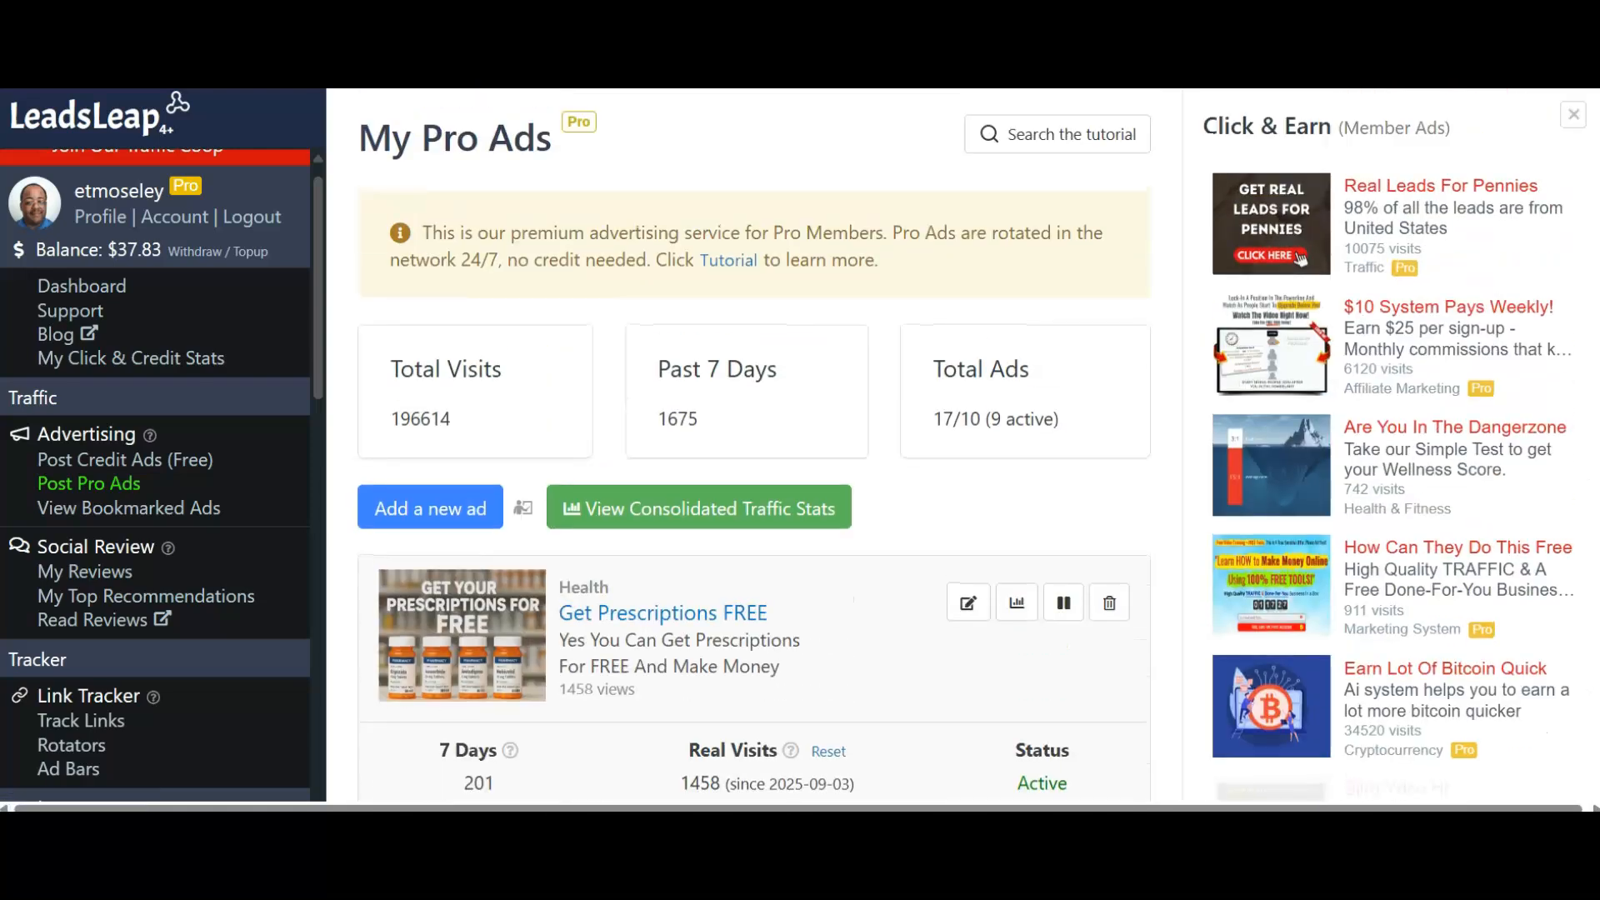
scroll(755, 445, down, 1)
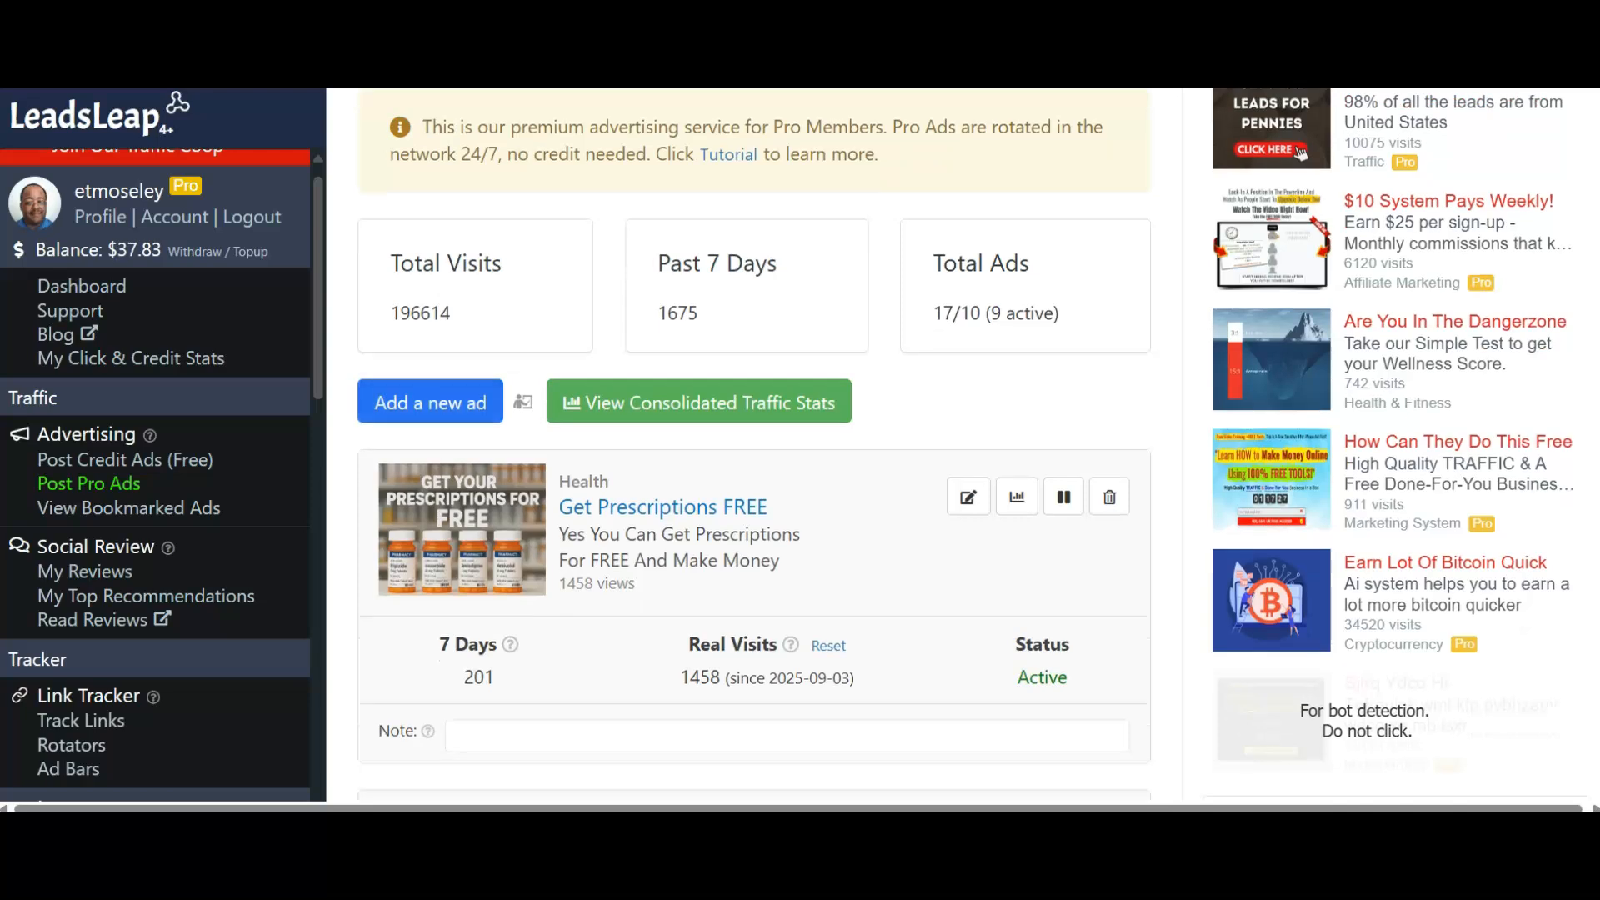
click(430, 402)
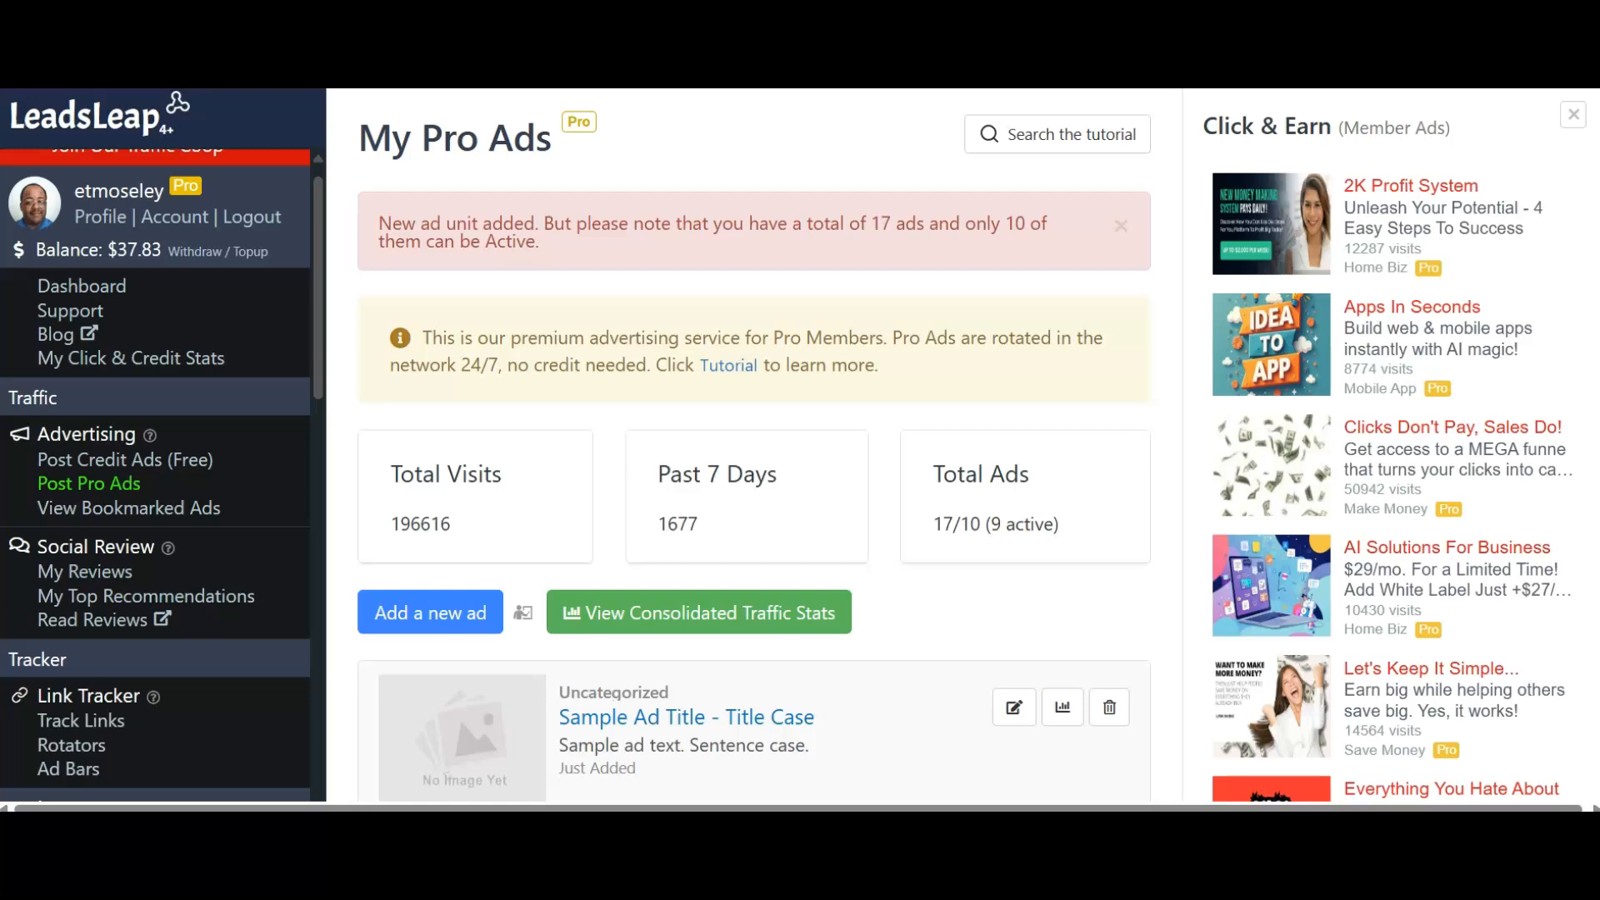
click(1121, 226)
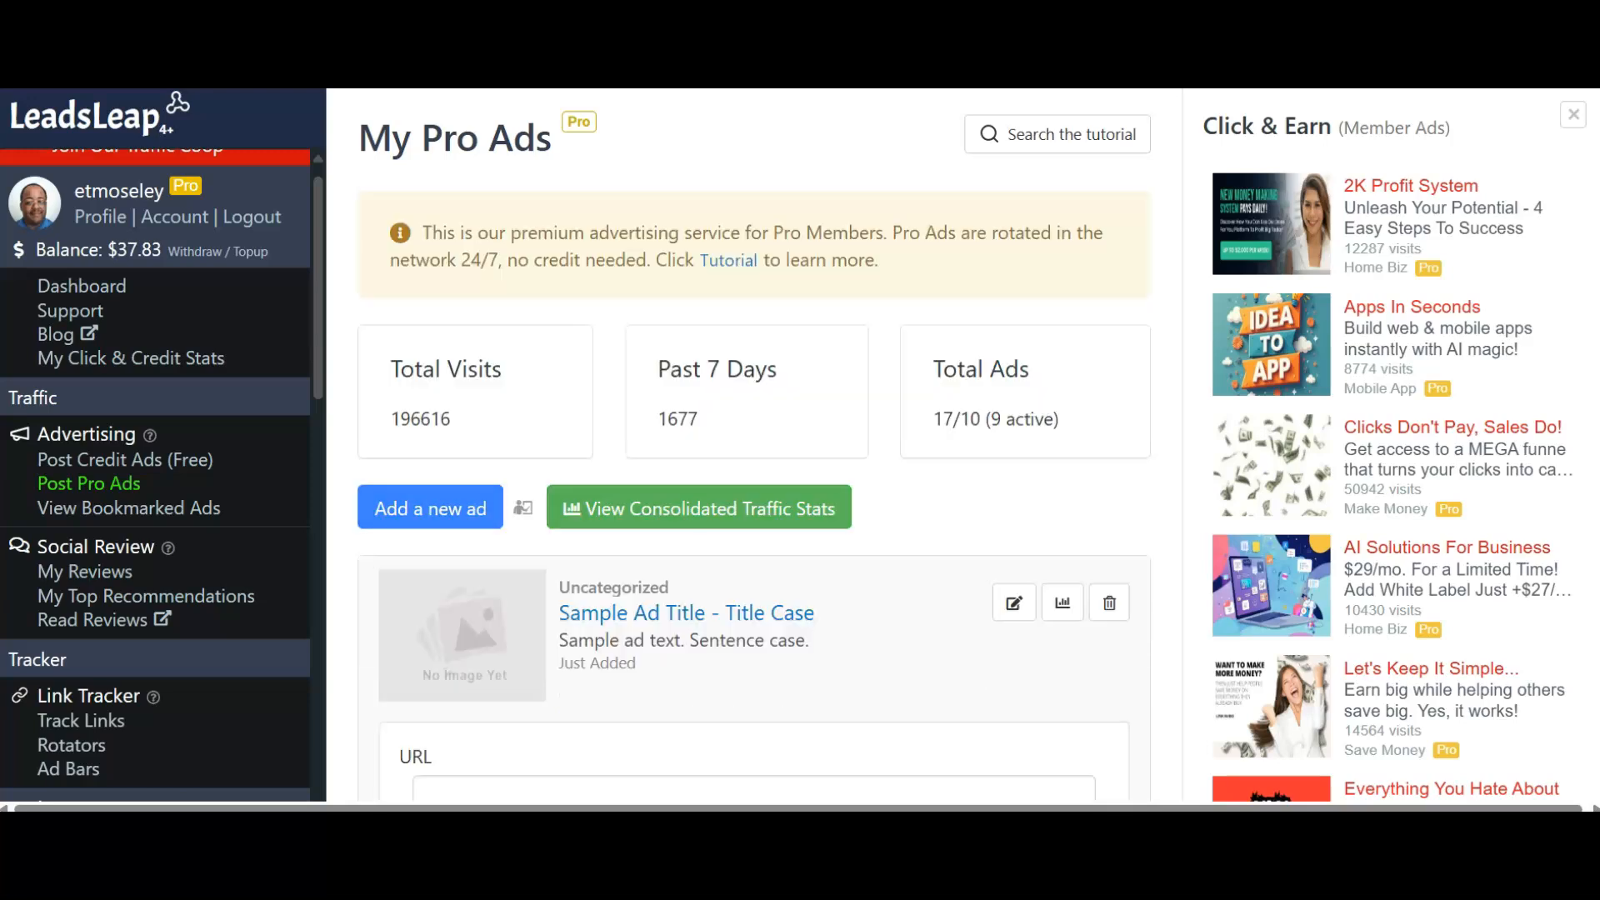
Copy the URL from the existing "Get Paid To Send Email!" ad's edit form and close that form without saving.
scroll(750, 442, down, 3)
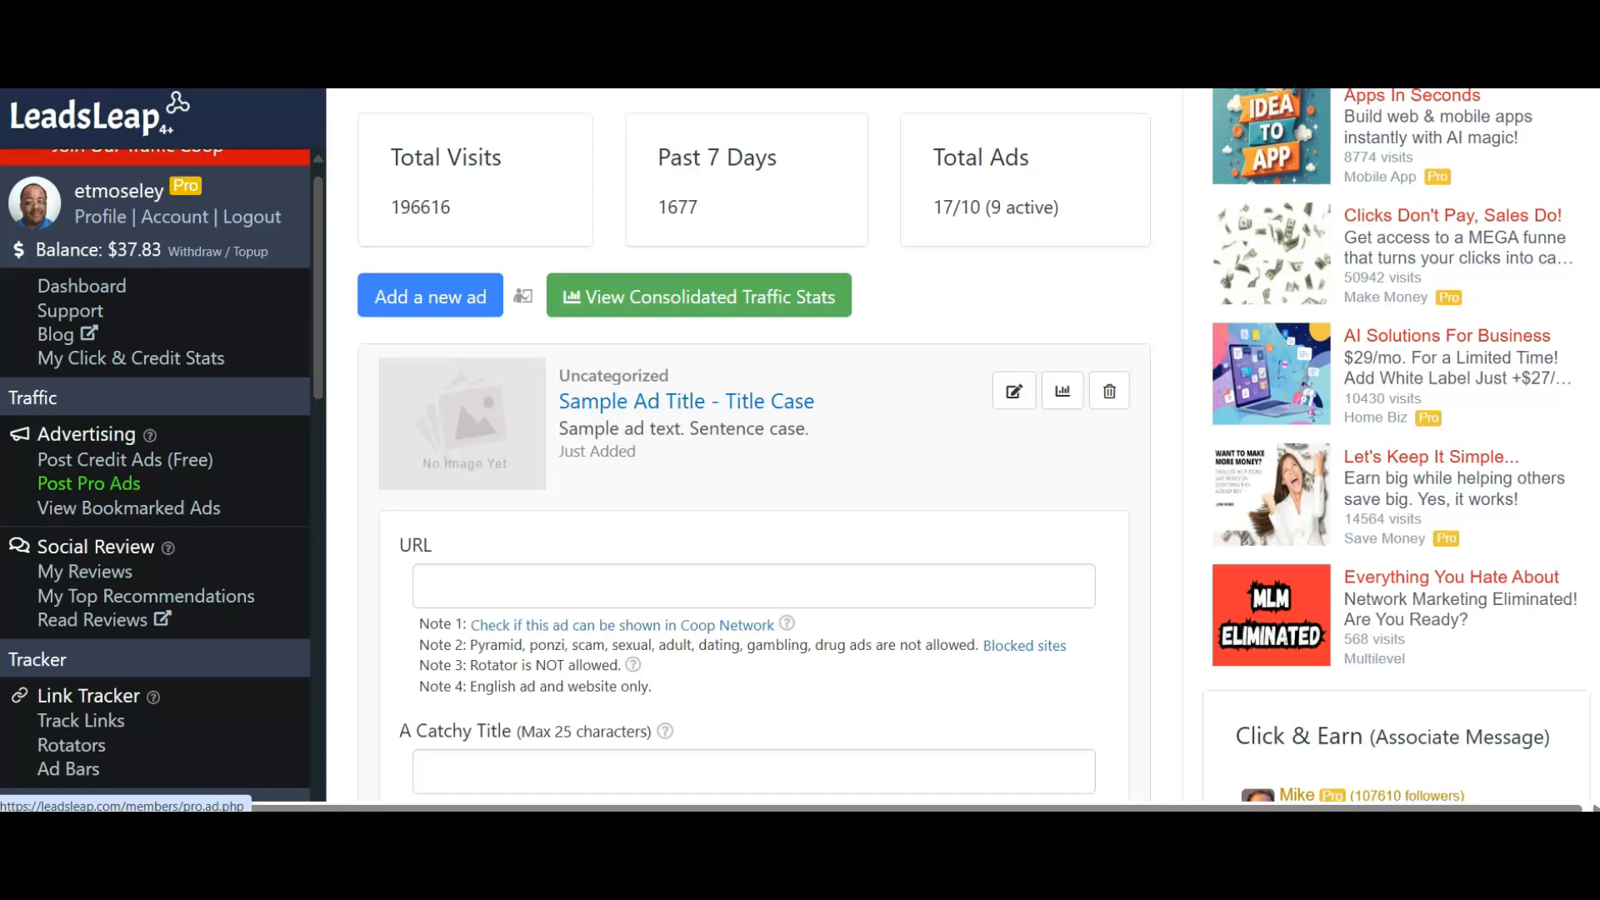
scroll(749, 442, down, 4)
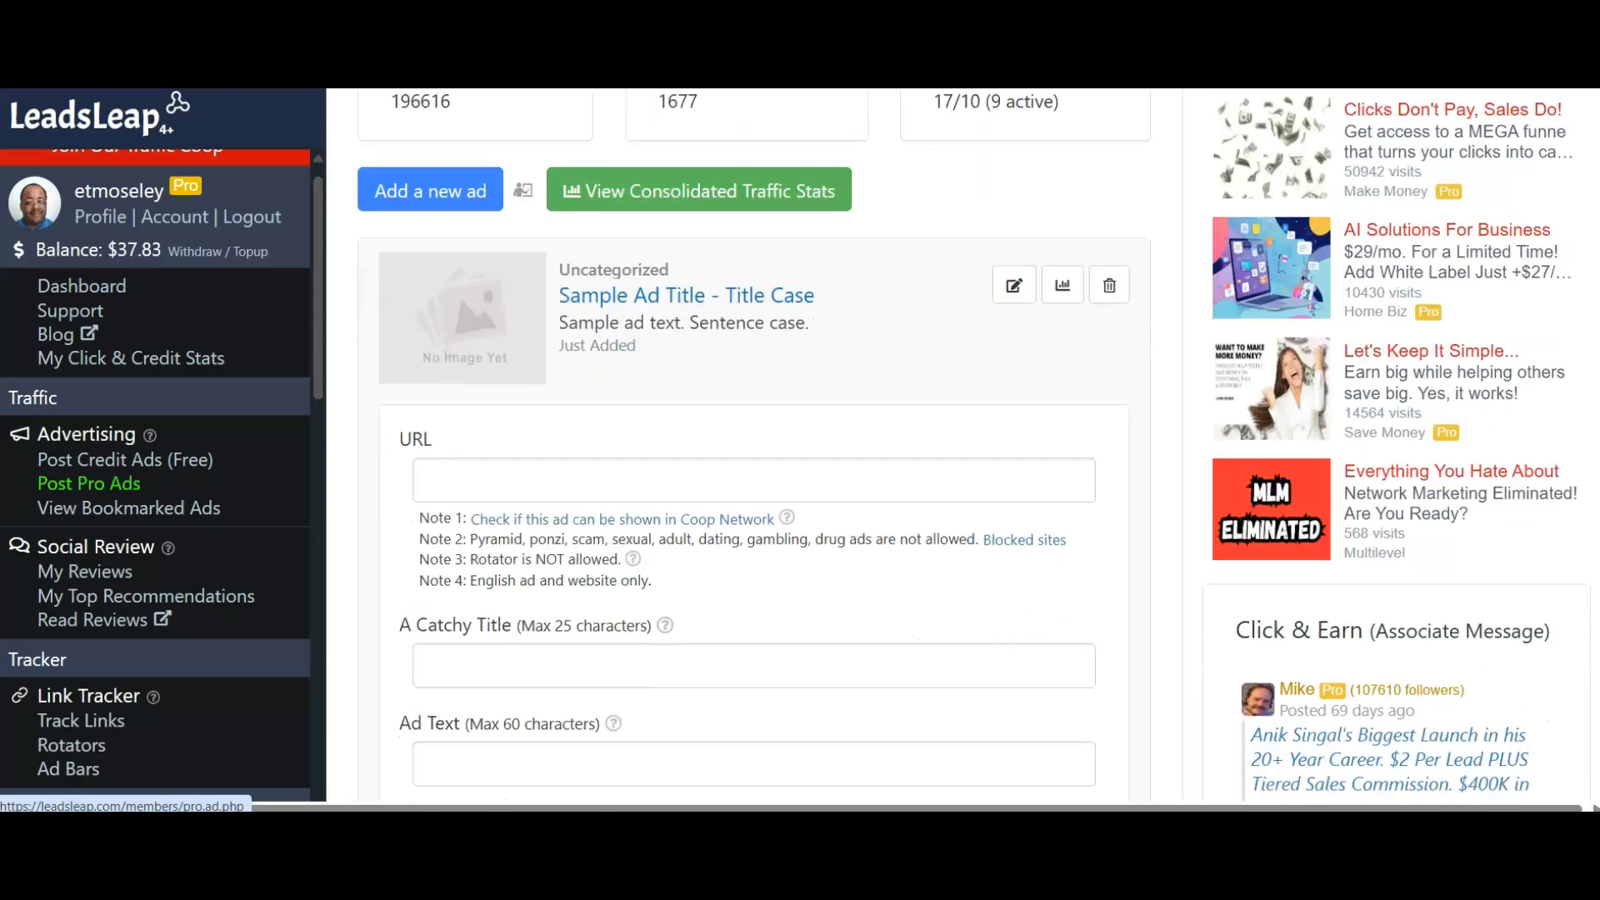
scroll(750, 442, down, 1)
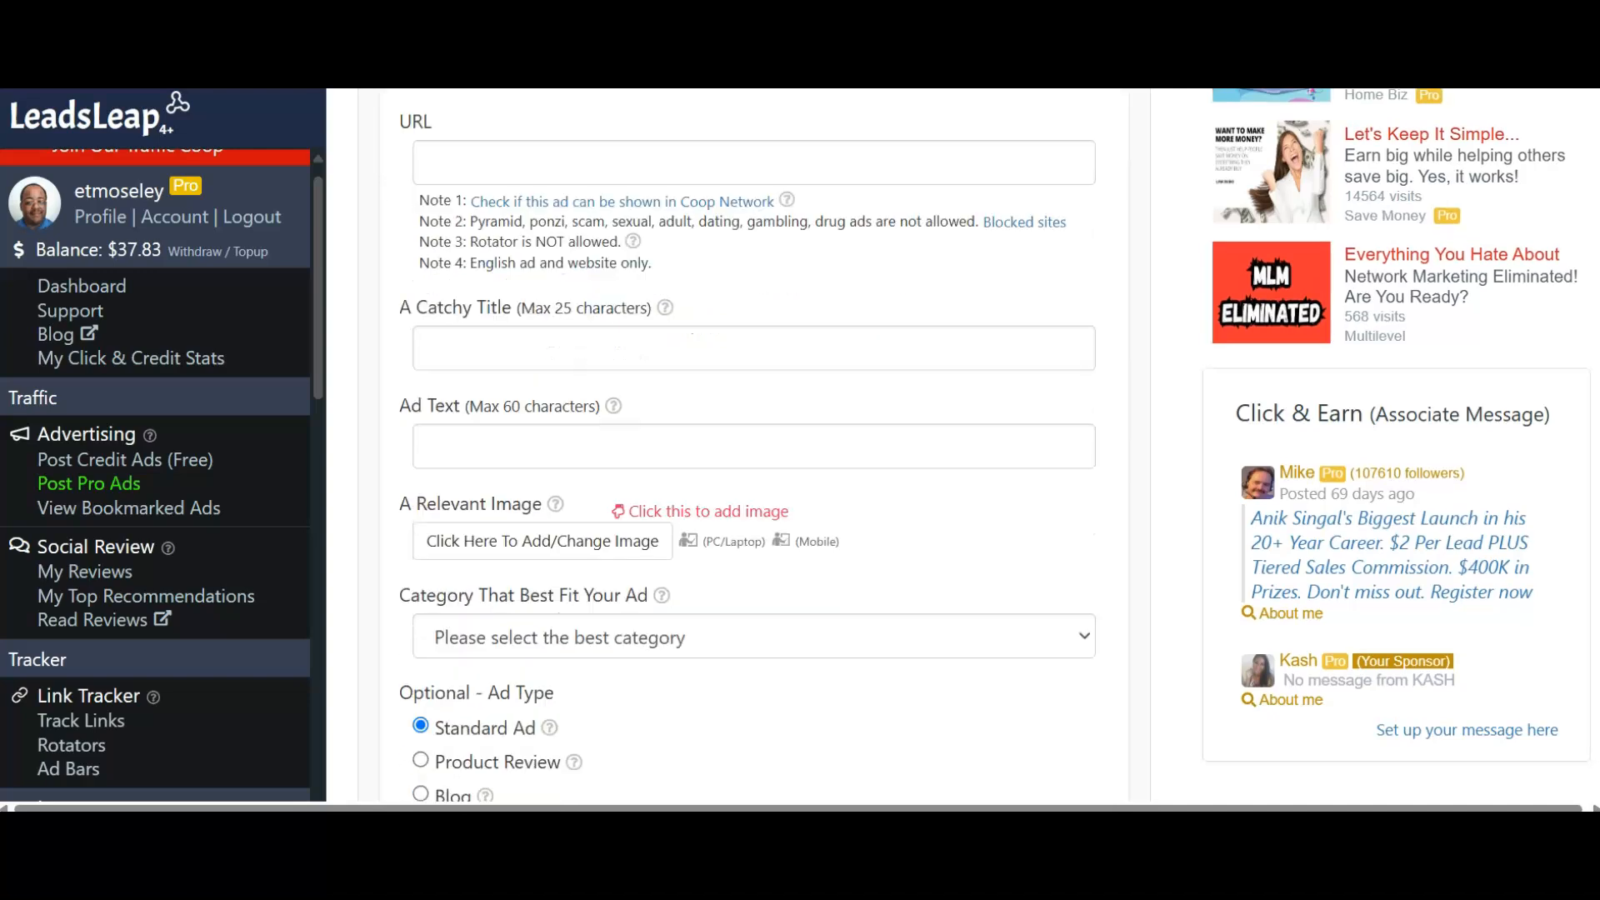
scroll(750, 442, down, 3)
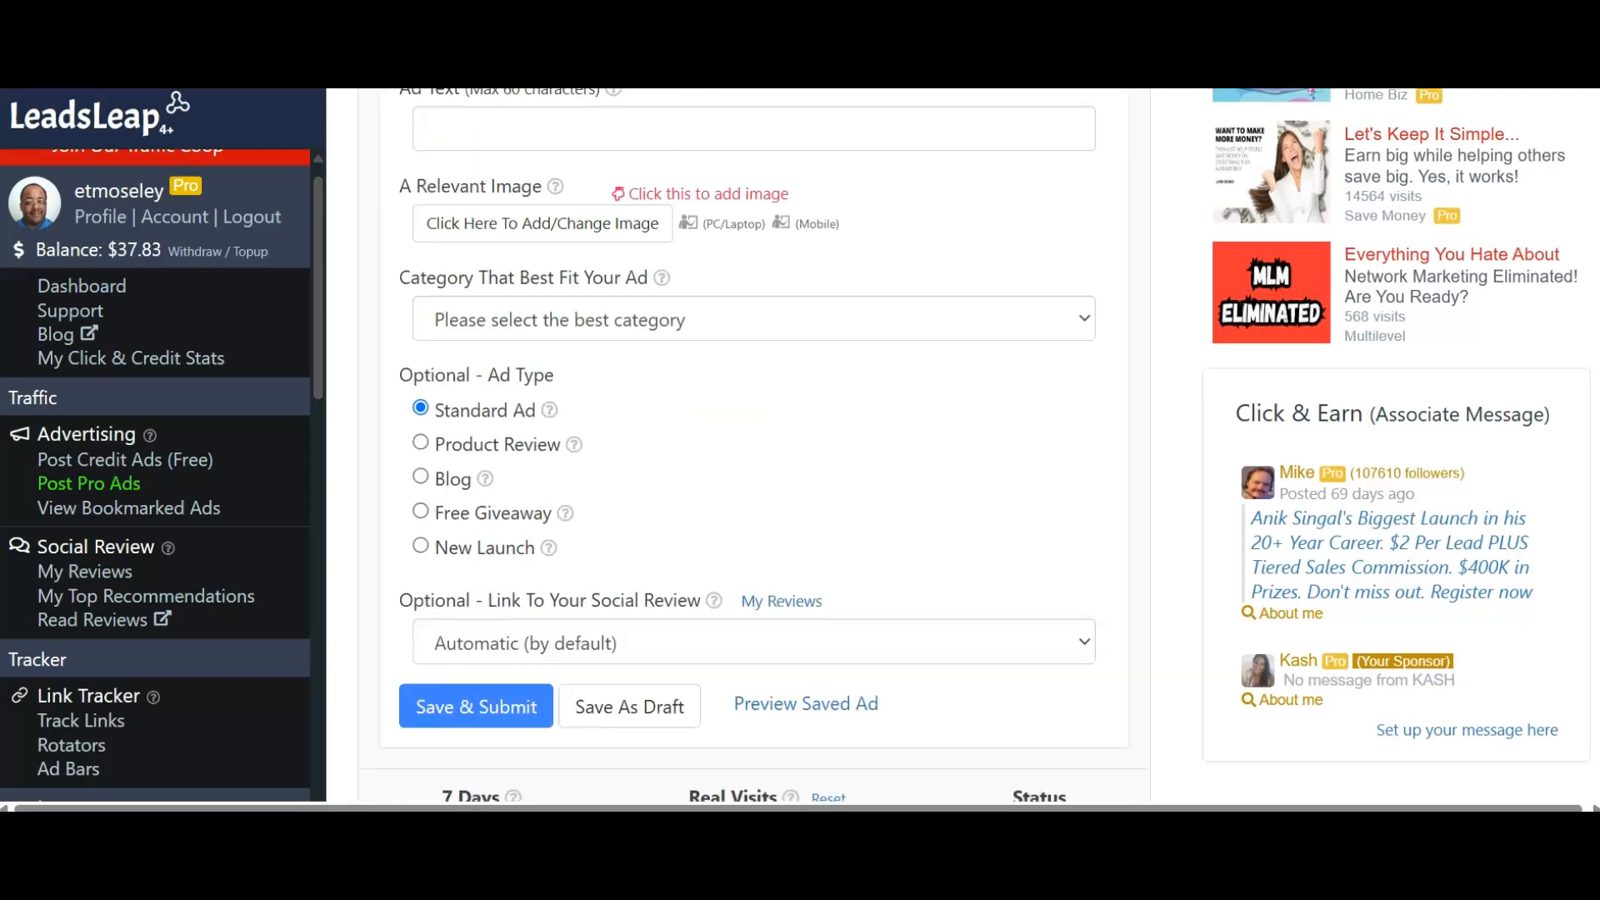
scroll(750, 441, up, 1)
scroll(749, 442, down, 5)
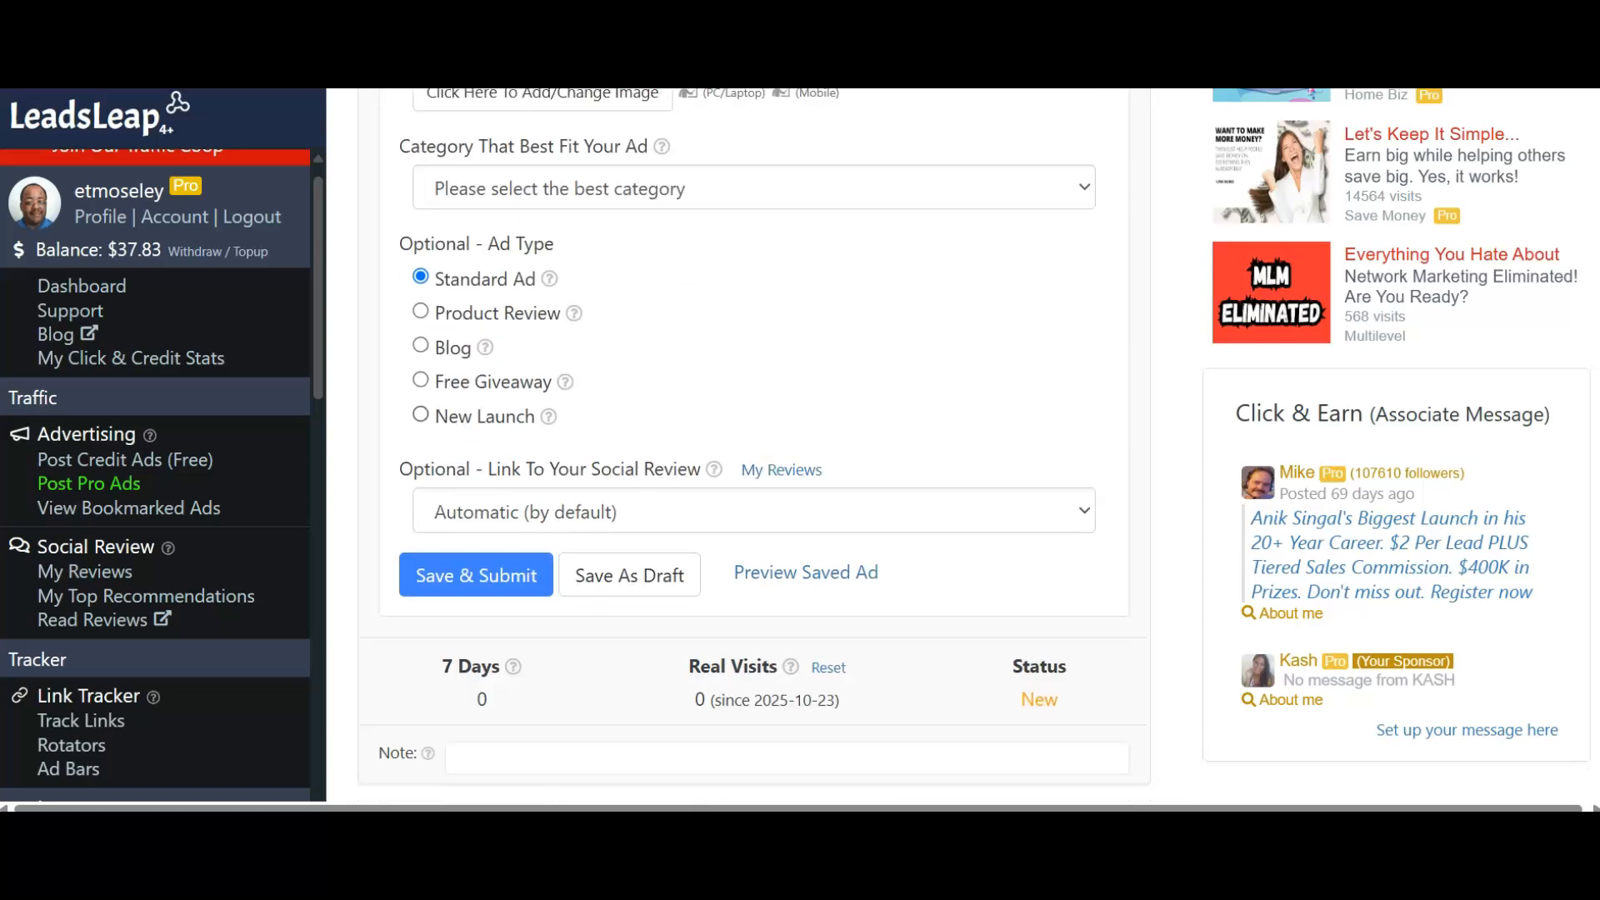
scroll(756, 444, down, 8)
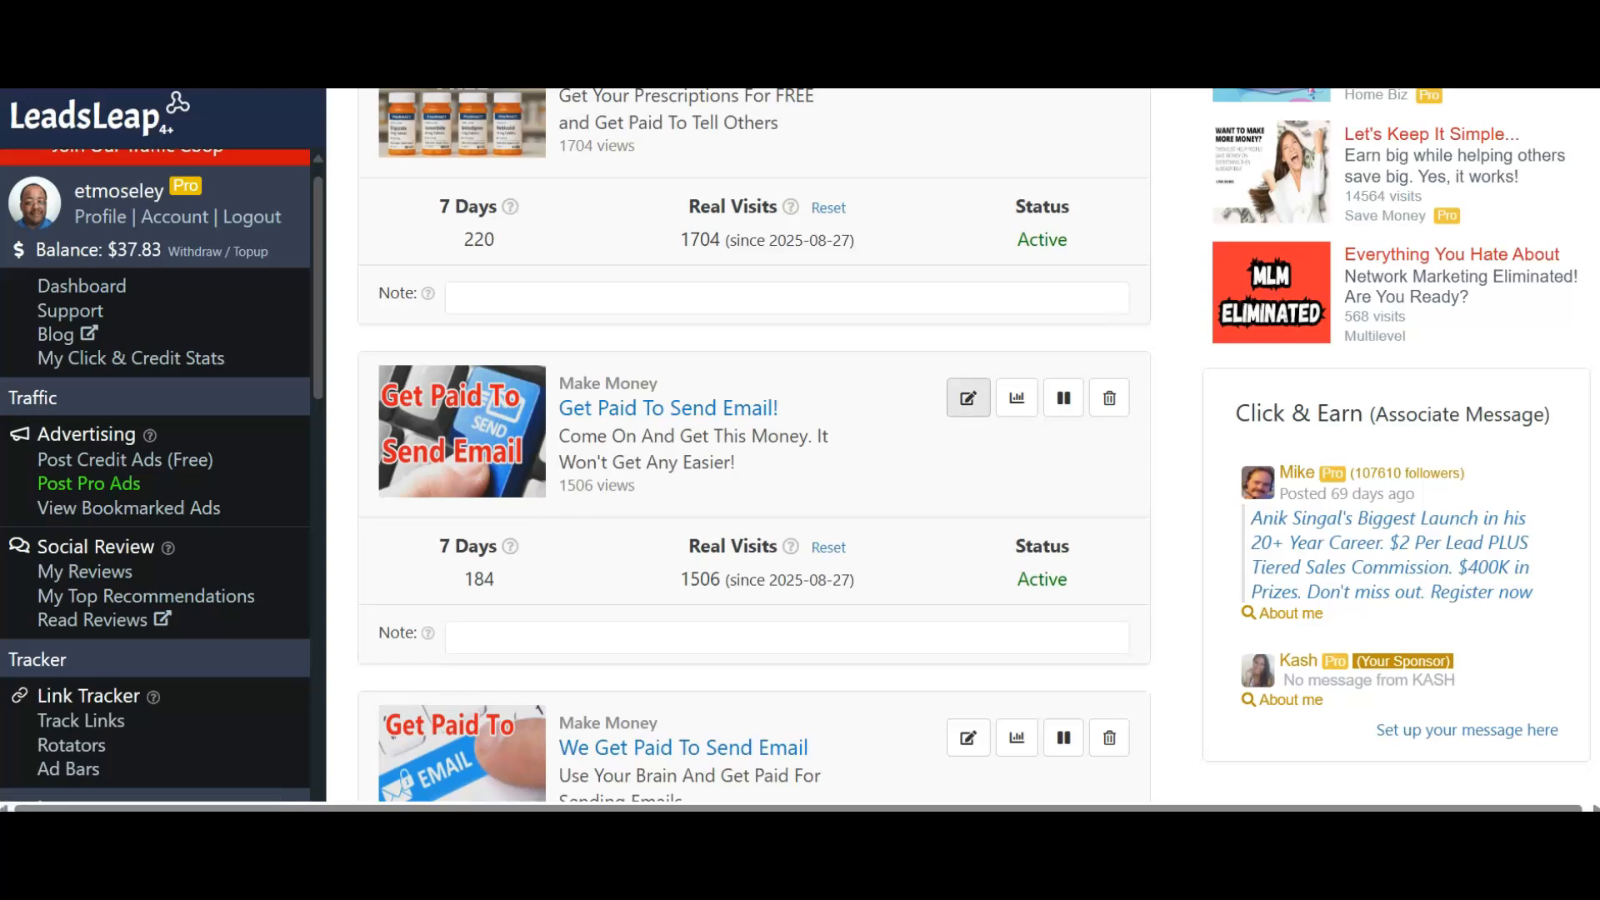
click(967, 397)
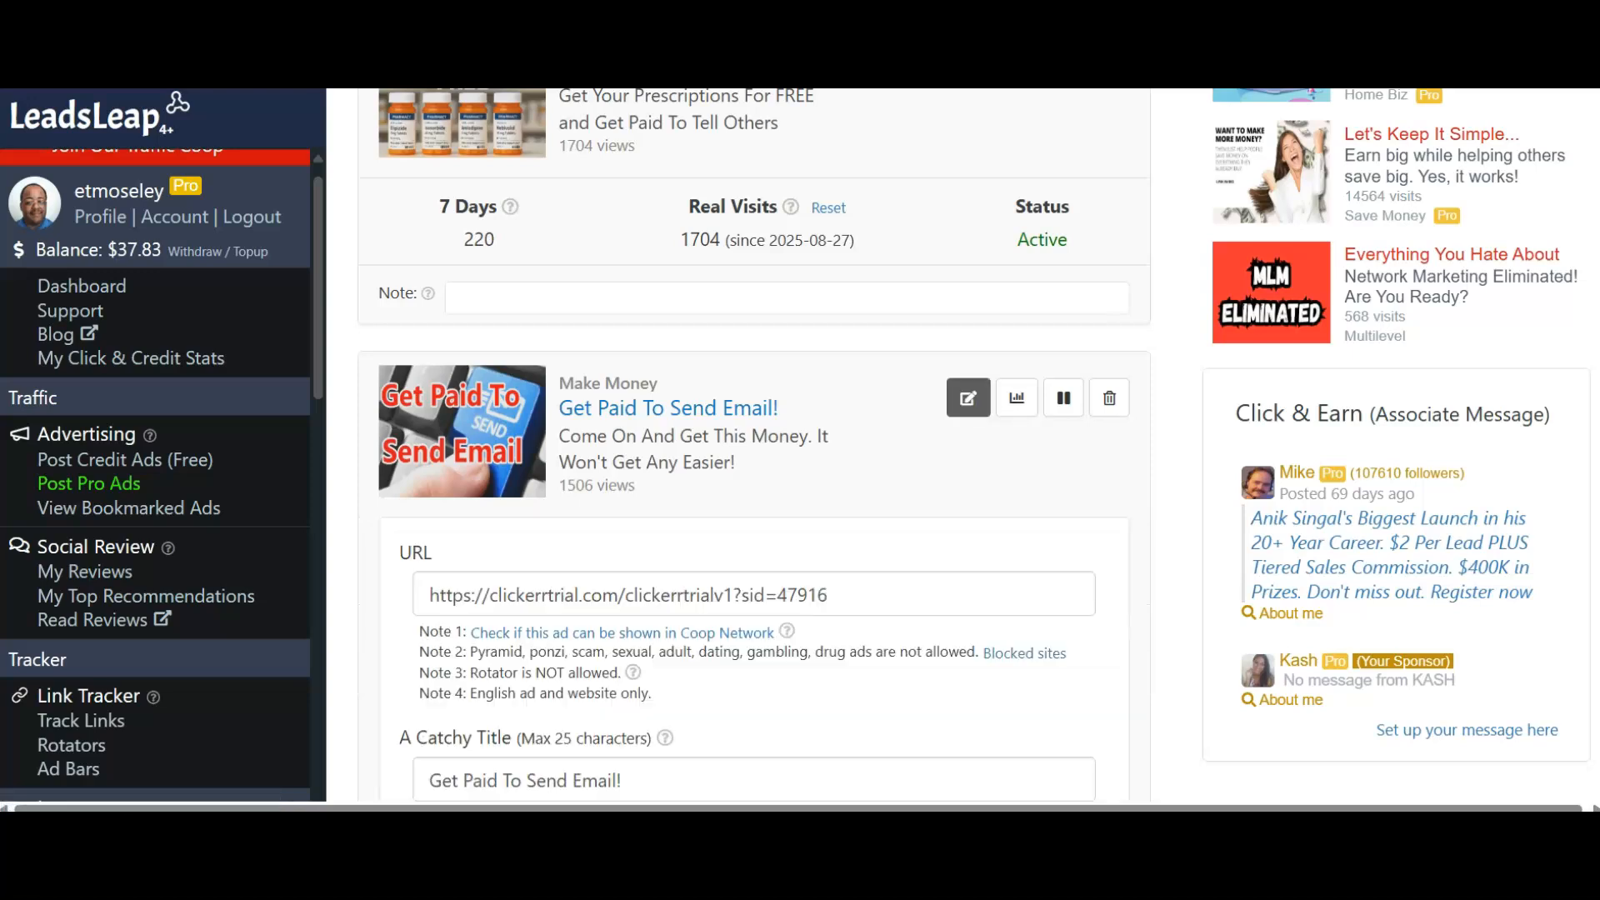
click(750, 593)
key(ctrl+a)
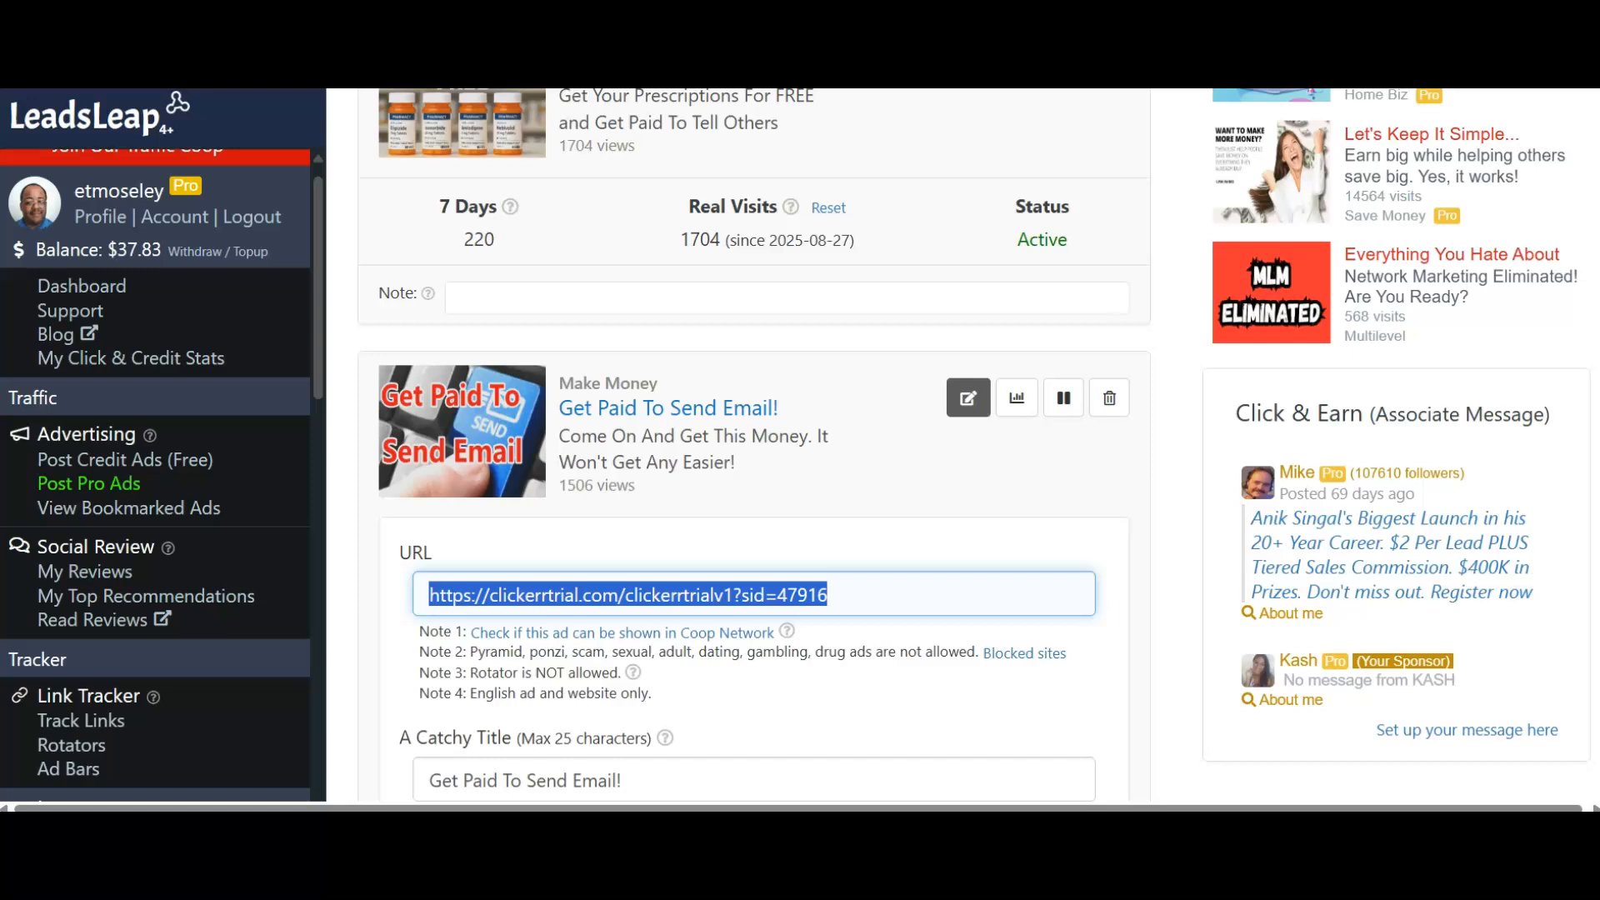
right_click(765, 602)
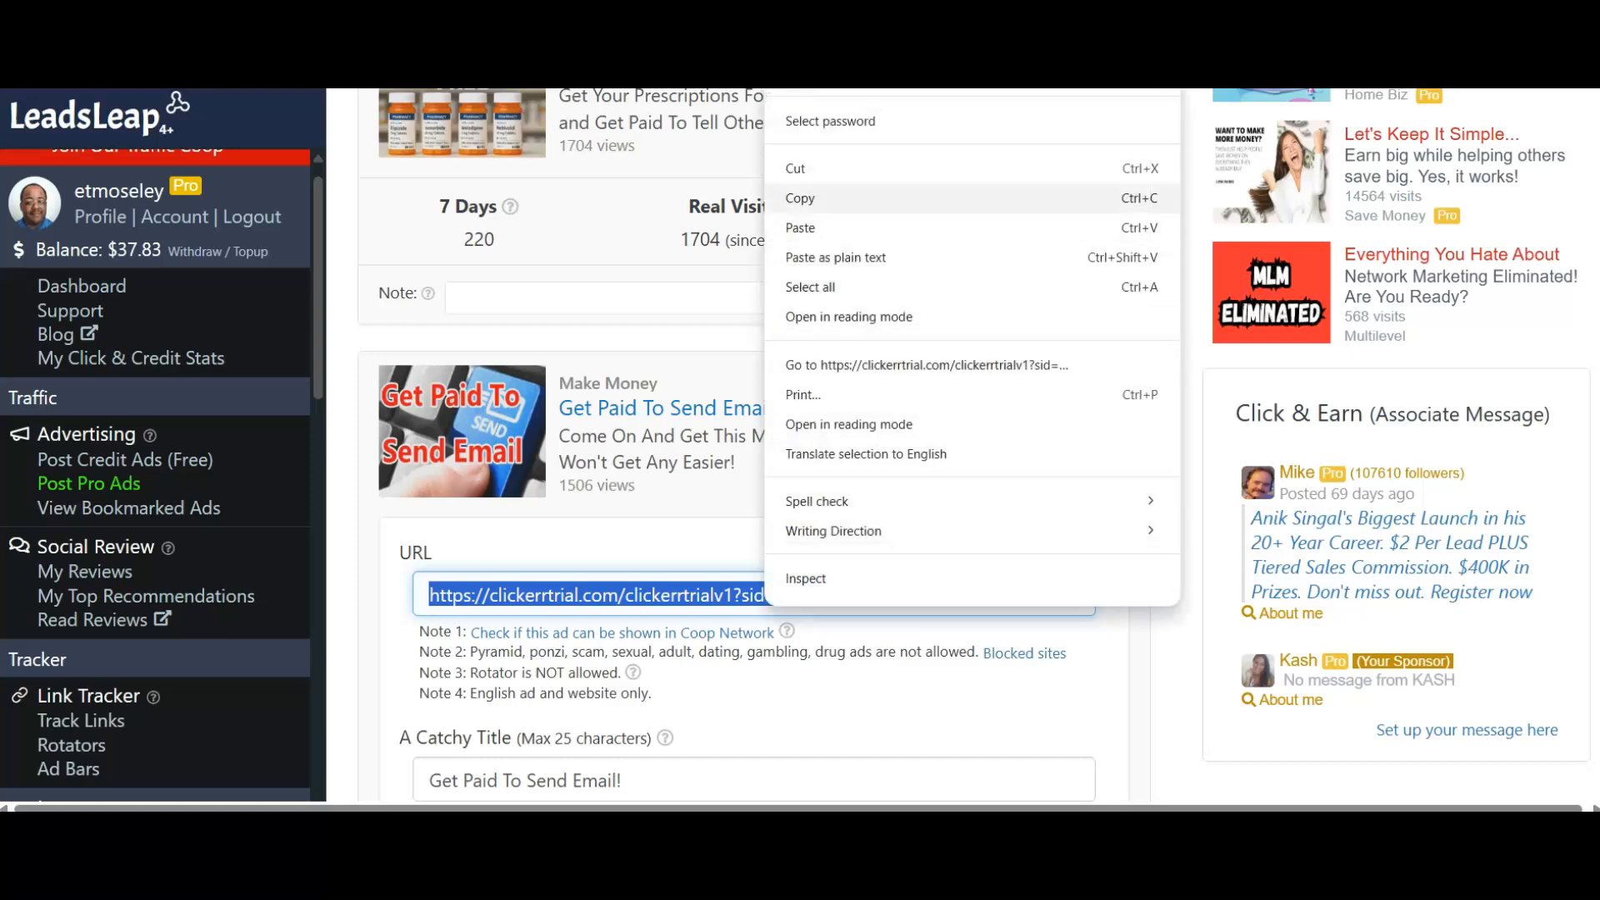
click(800, 197)
click(963, 483)
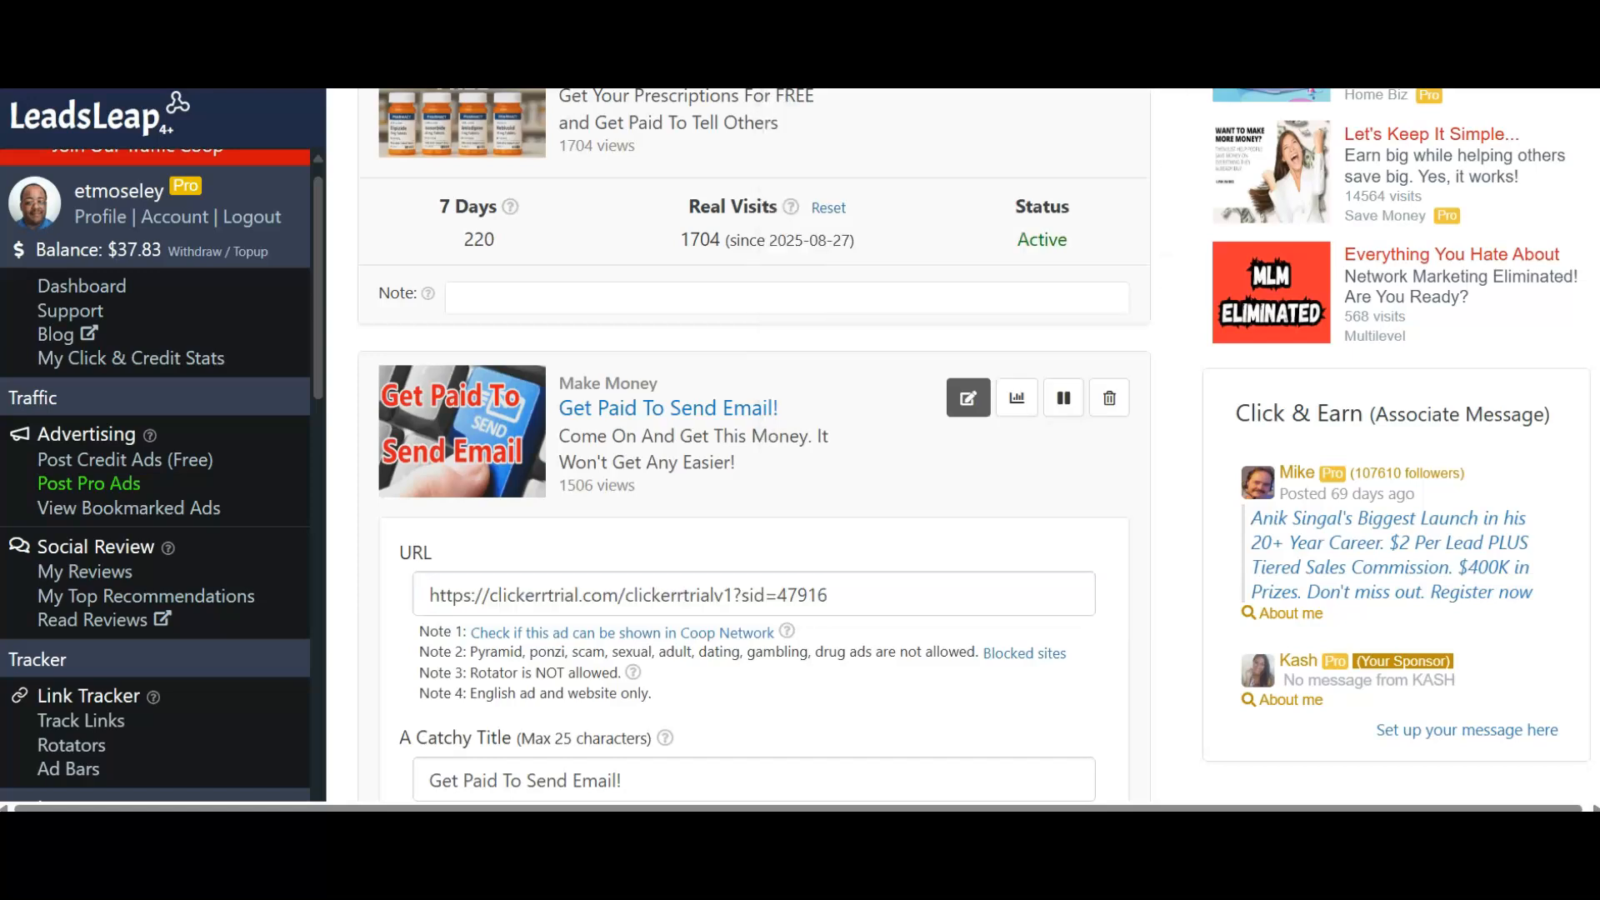
click(967, 397)
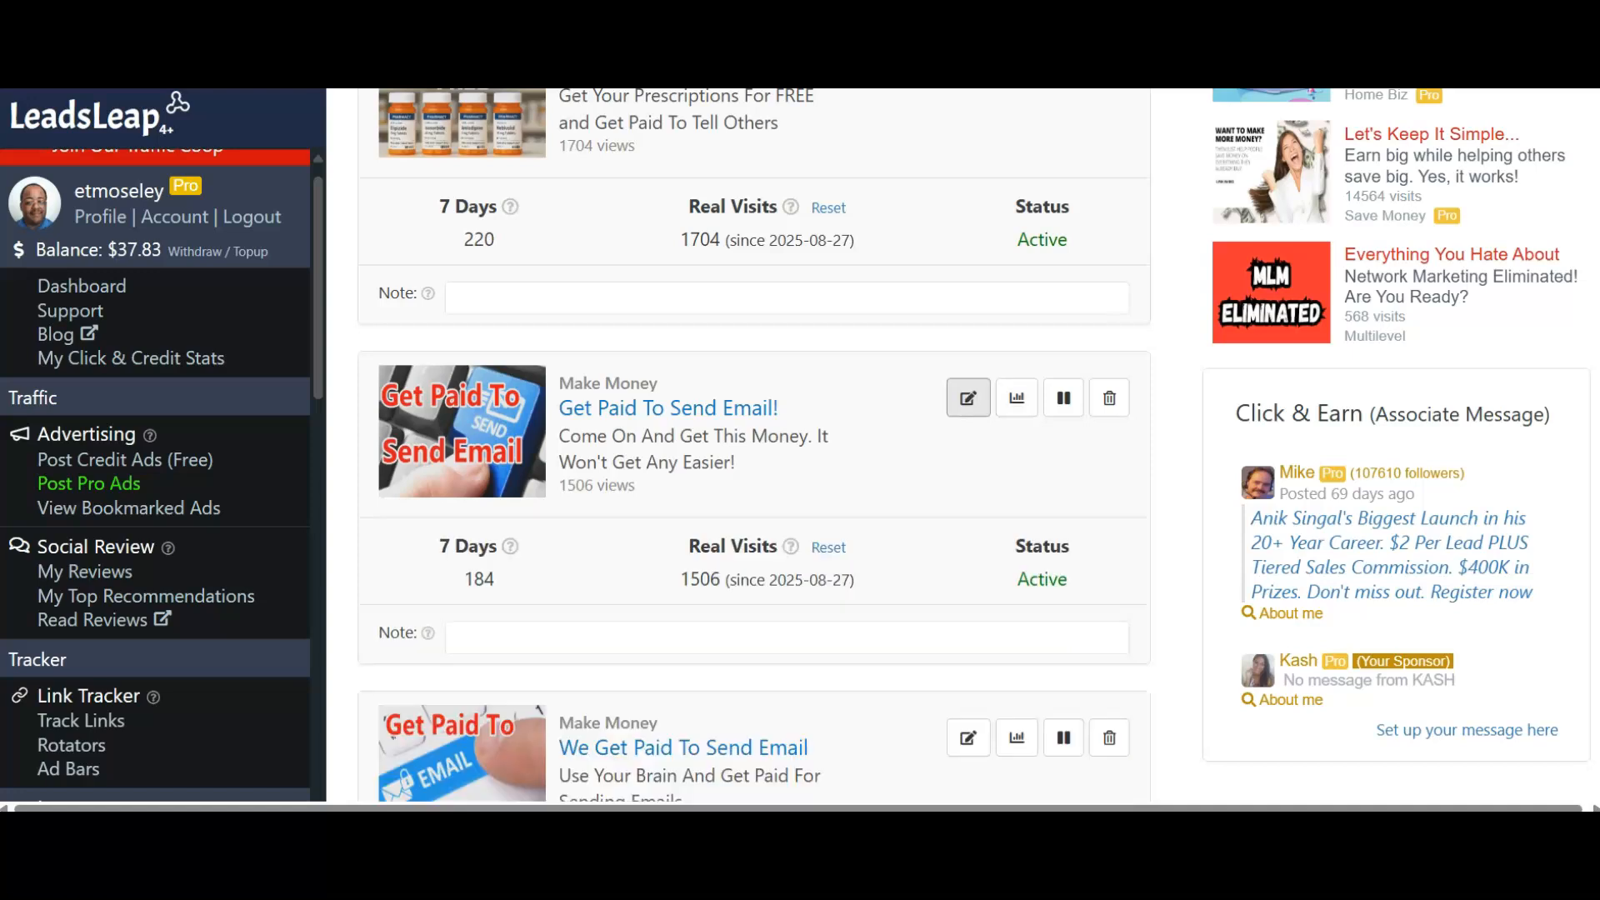
Paste the copied clickerrtrial.com affiliate link as the new sample ad's URL.
scroll(967, 397, up, 7)
scroll(753, 441, up, 10)
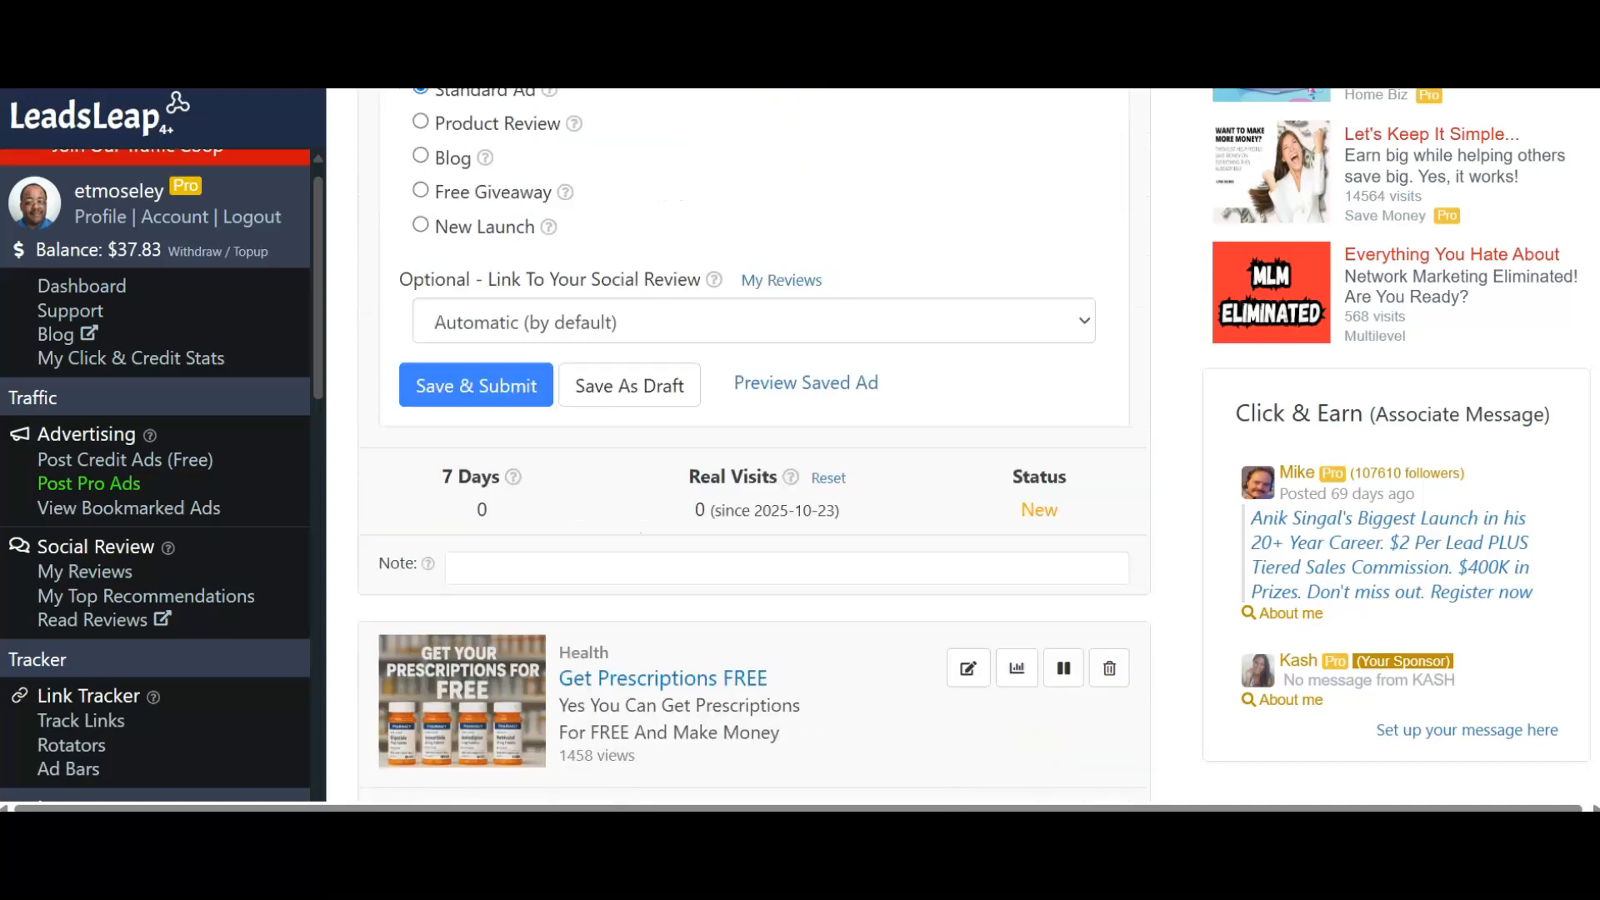
scroll(752, 441, up, 3)
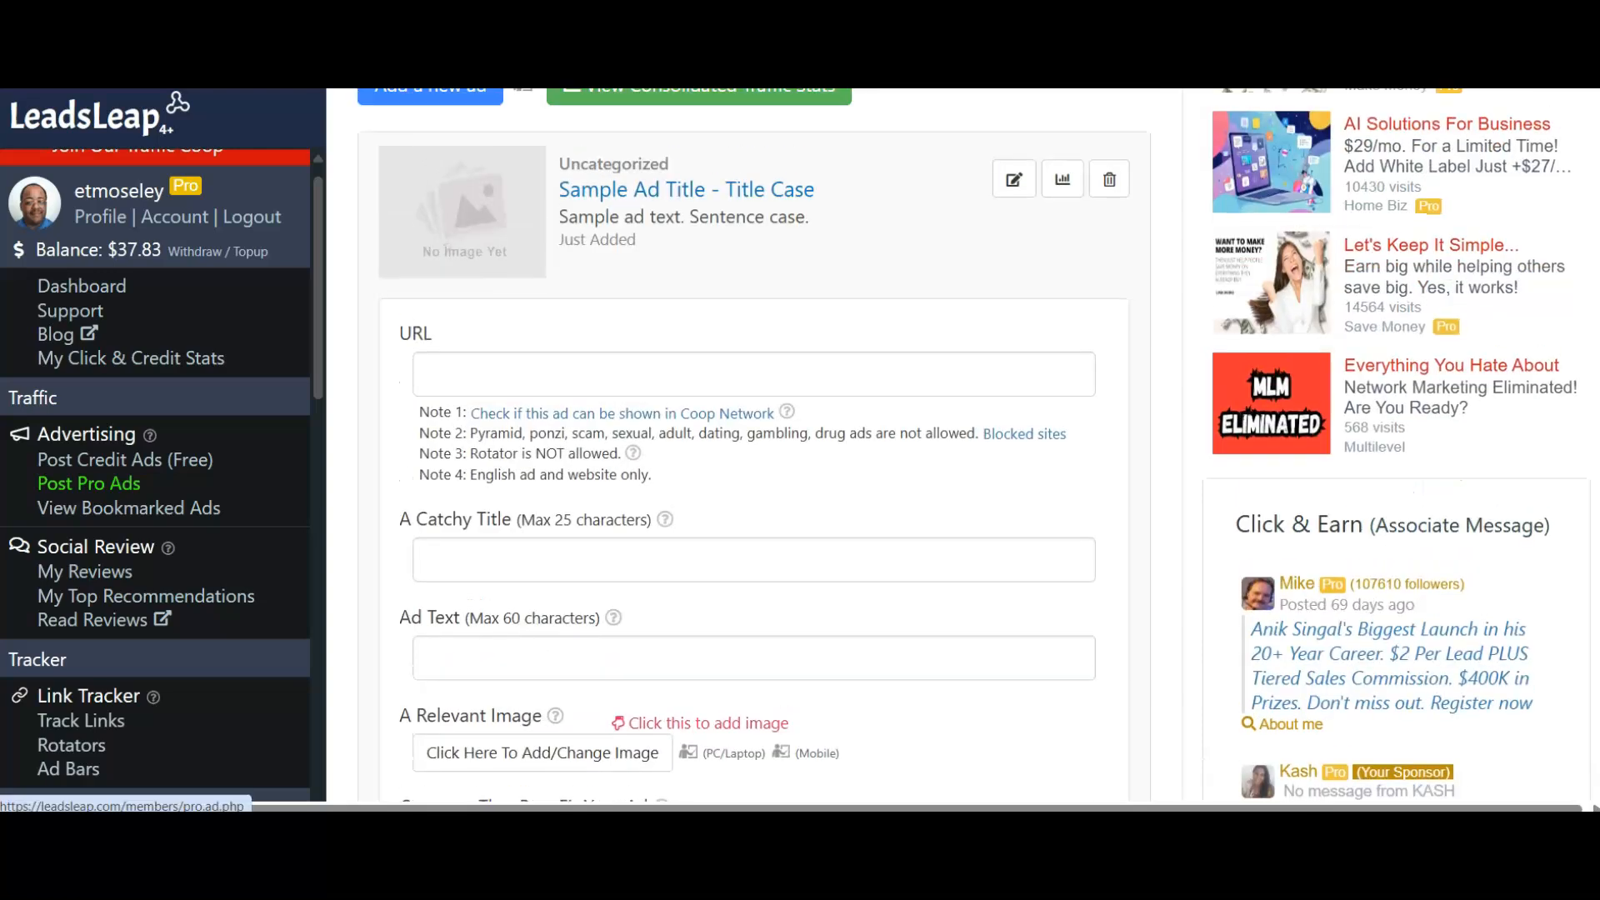
click(753, 374)
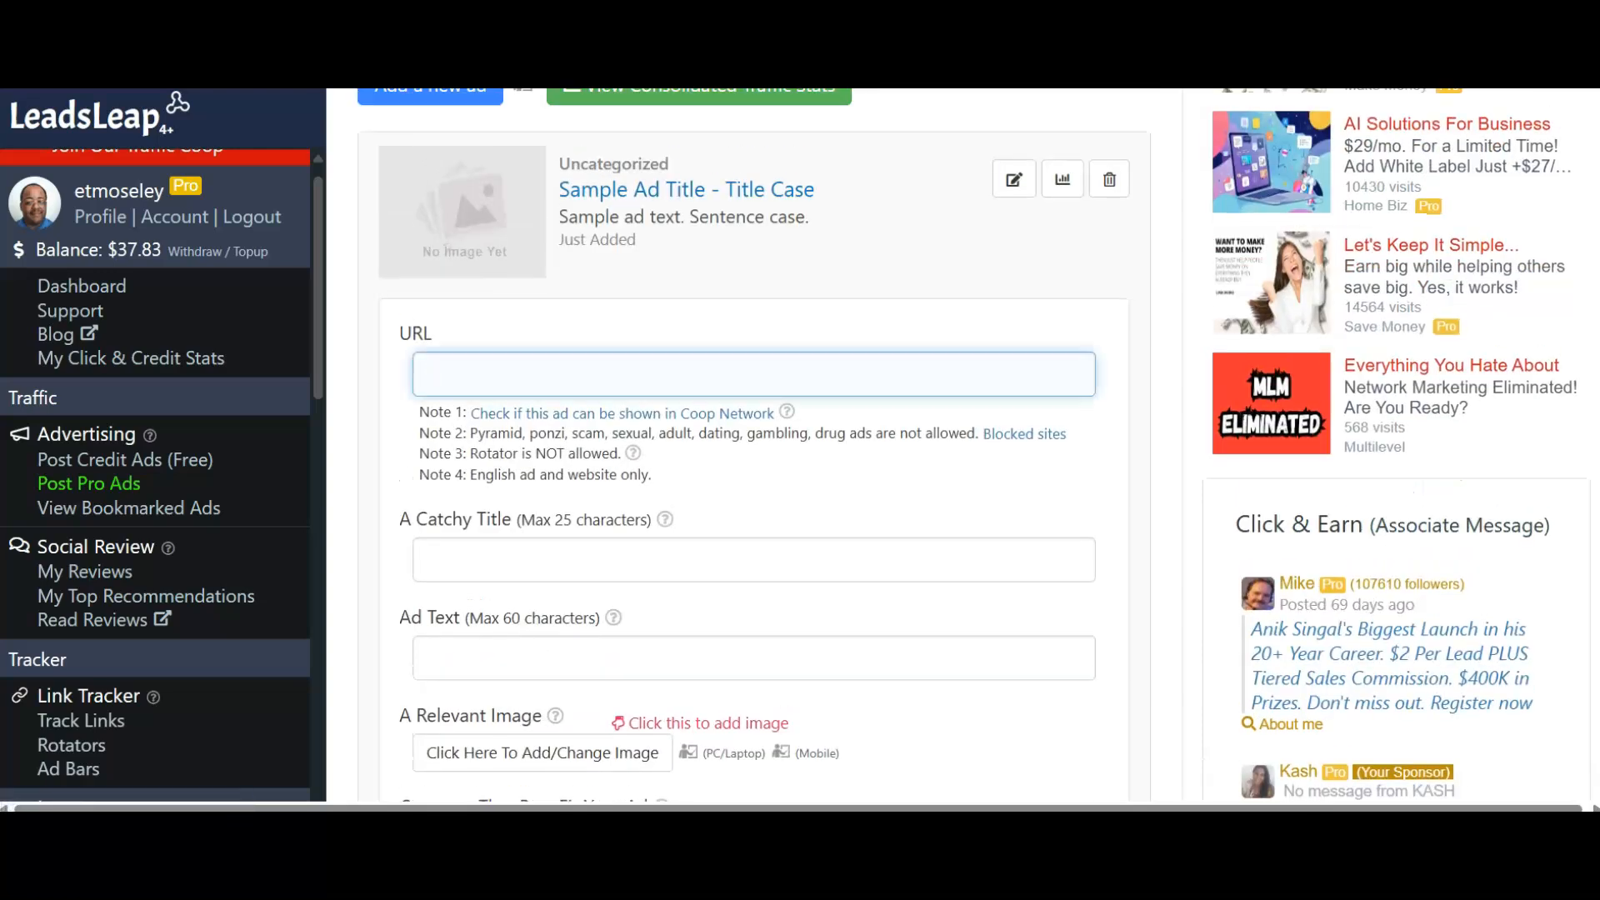
key(ctrl+v)
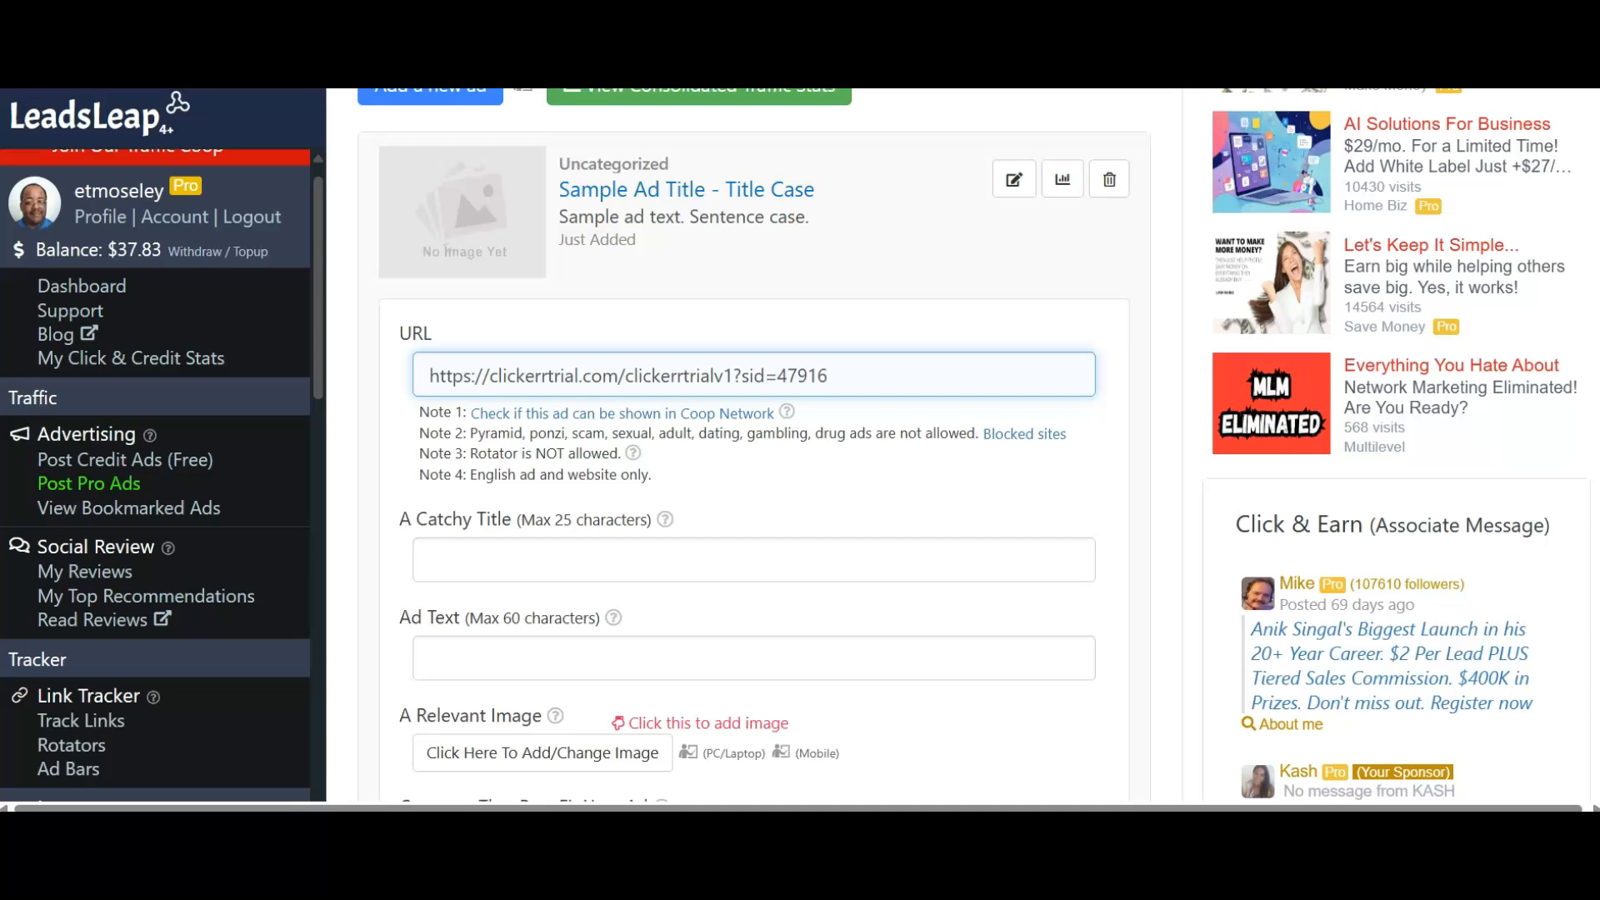
Check the image requirements for the new ad and open its Image Uploader.
scroll(750, 442, down, 5)
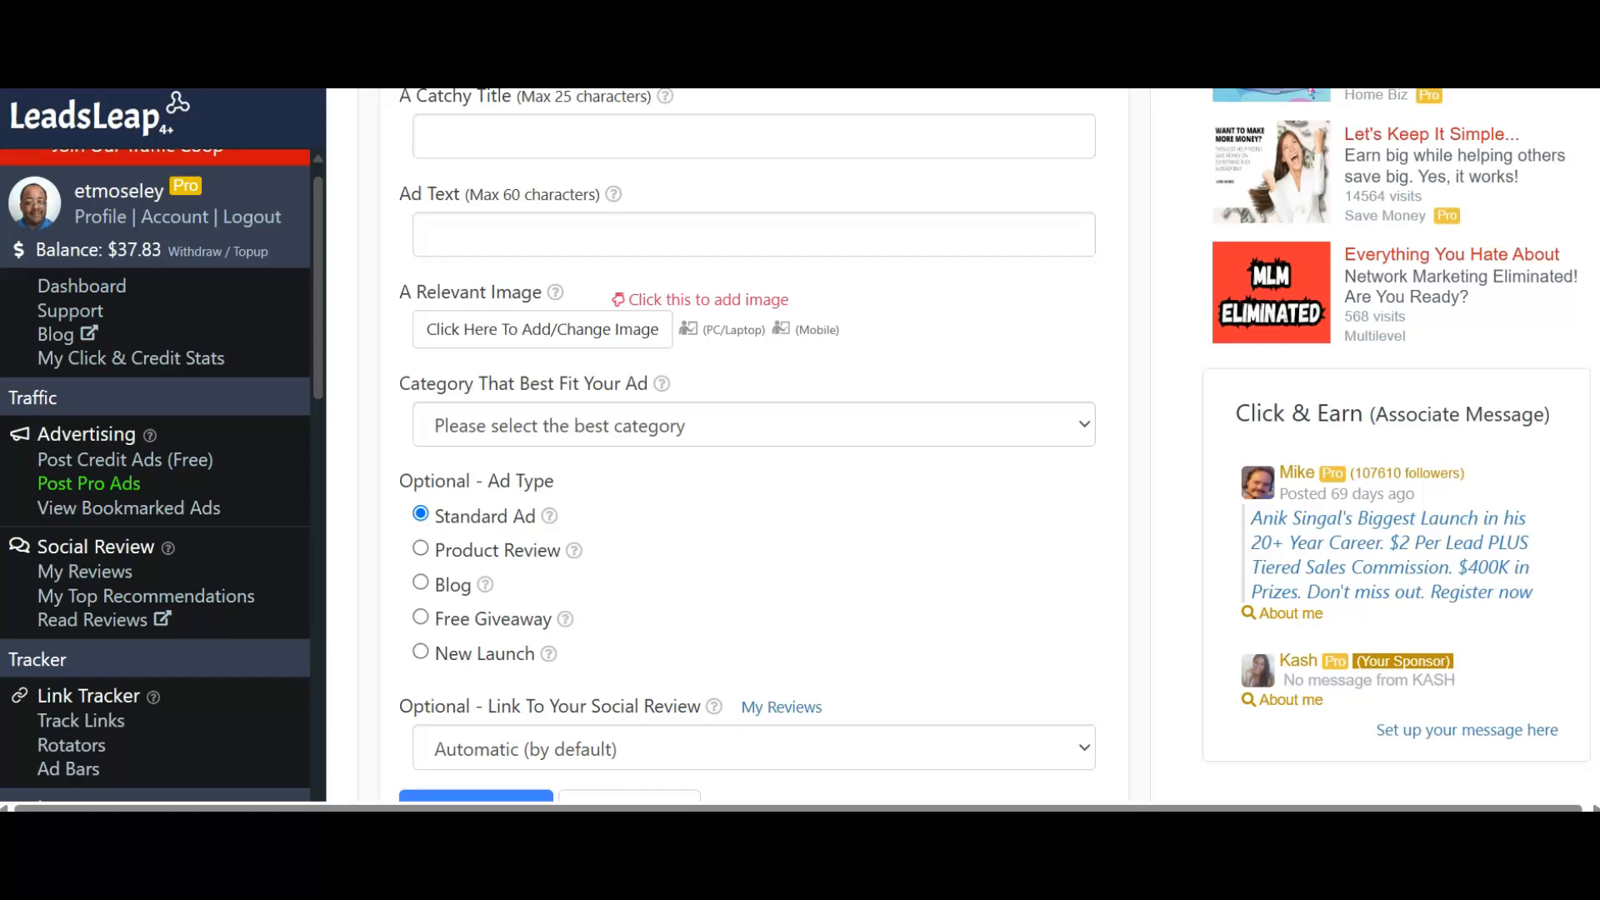
scroll(747, 445, up, 1)
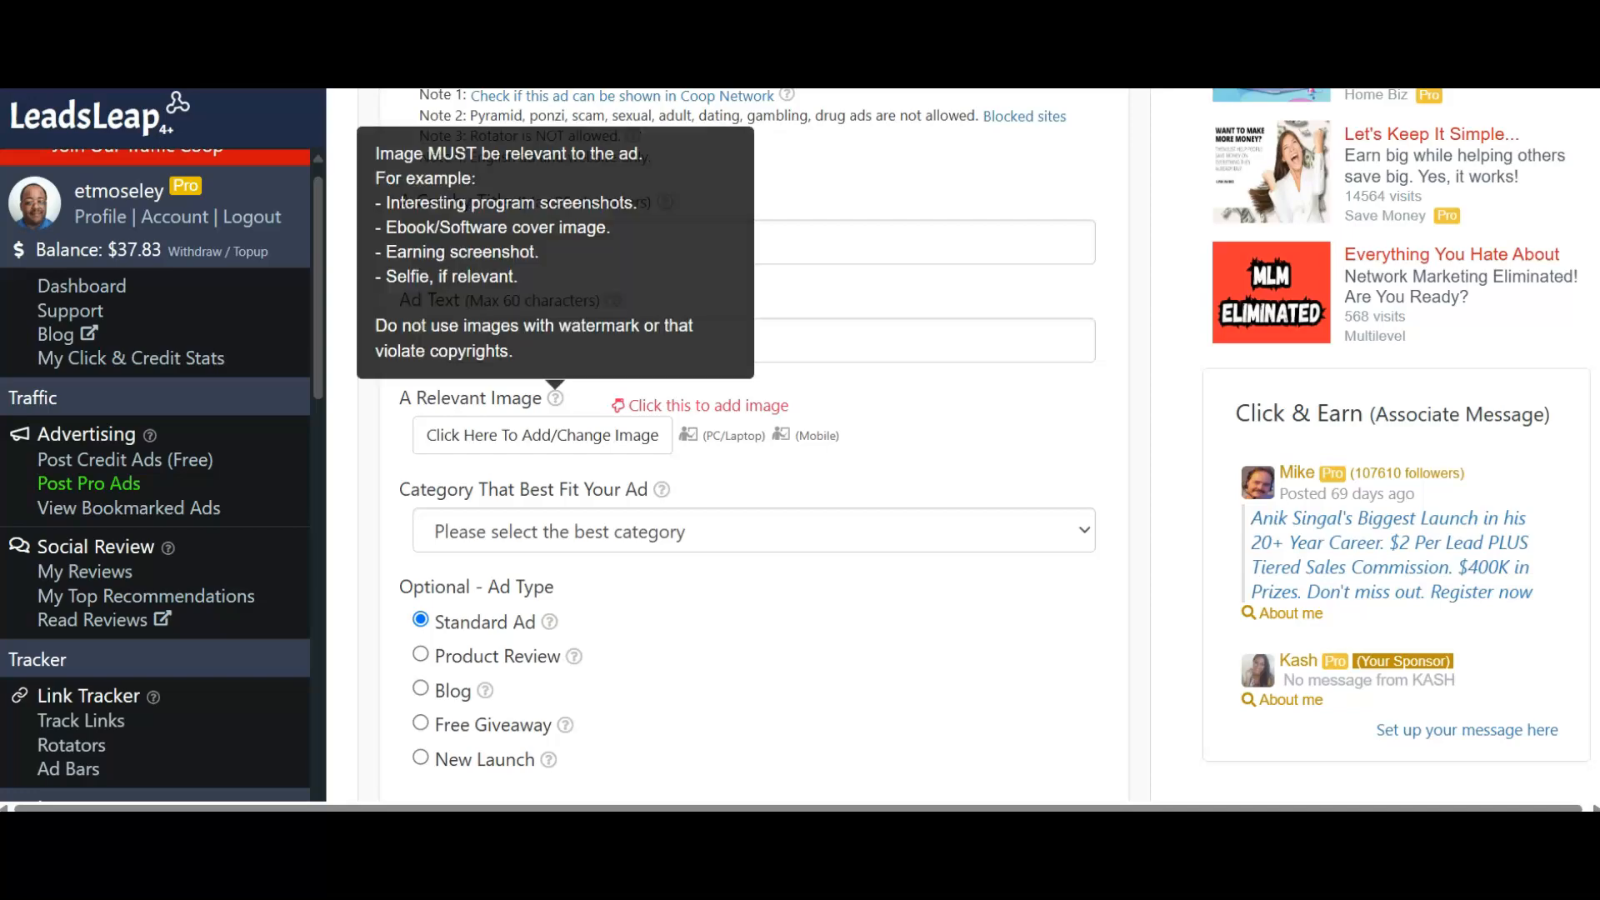
click(543, 435)
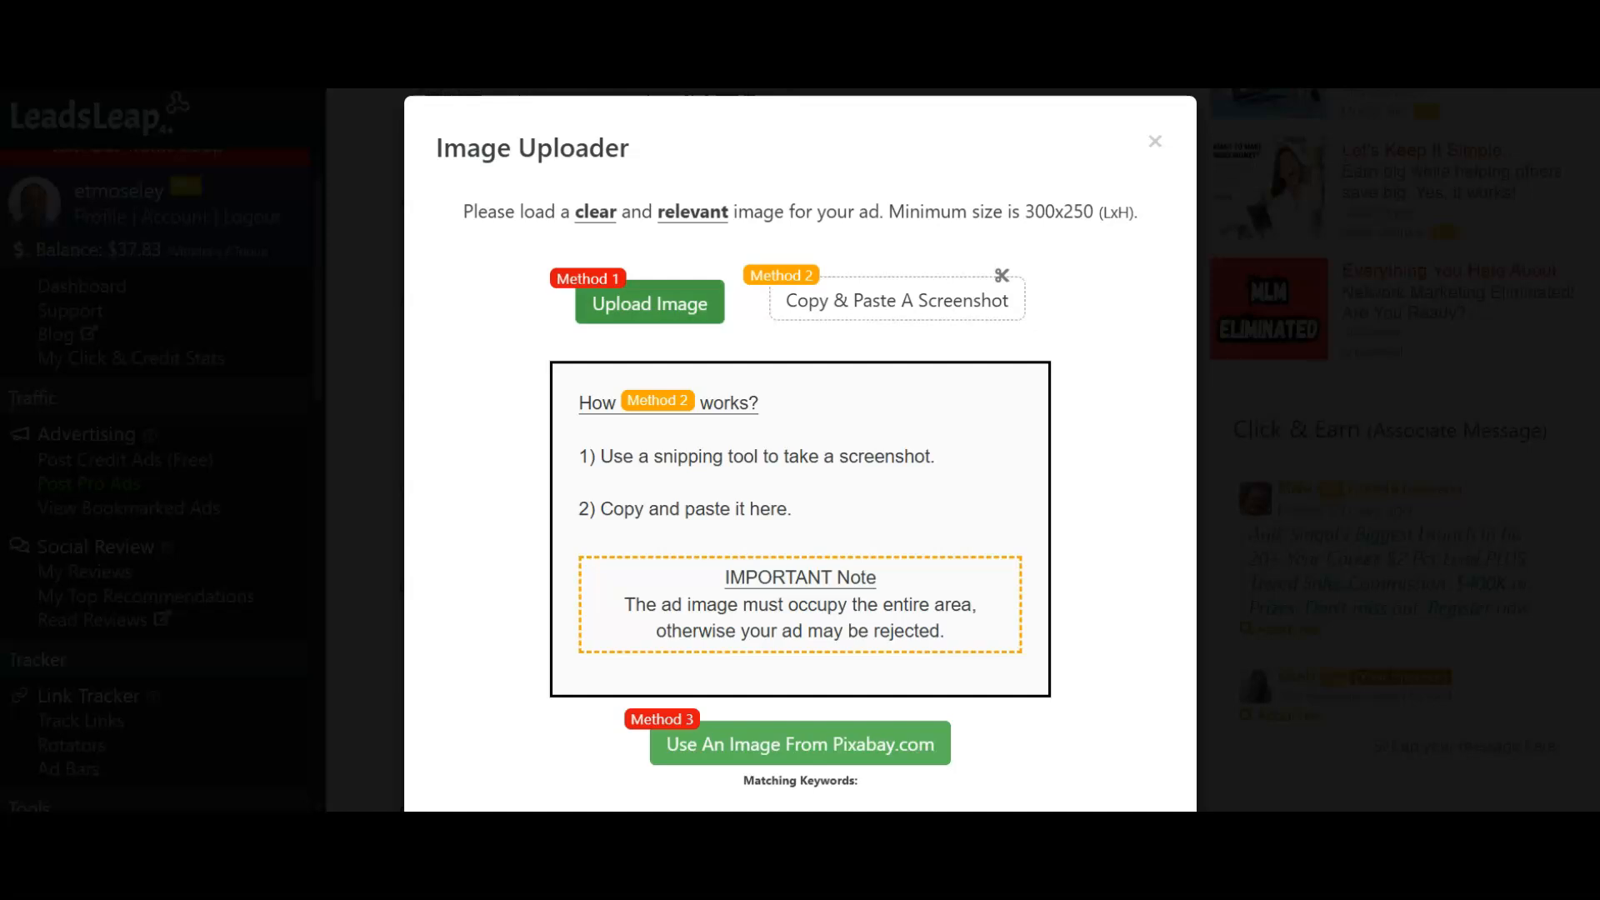
Start uploading an ad image from the computer, browse the Pictures folder and preview the clickswork3 picture.
click(649, 303)
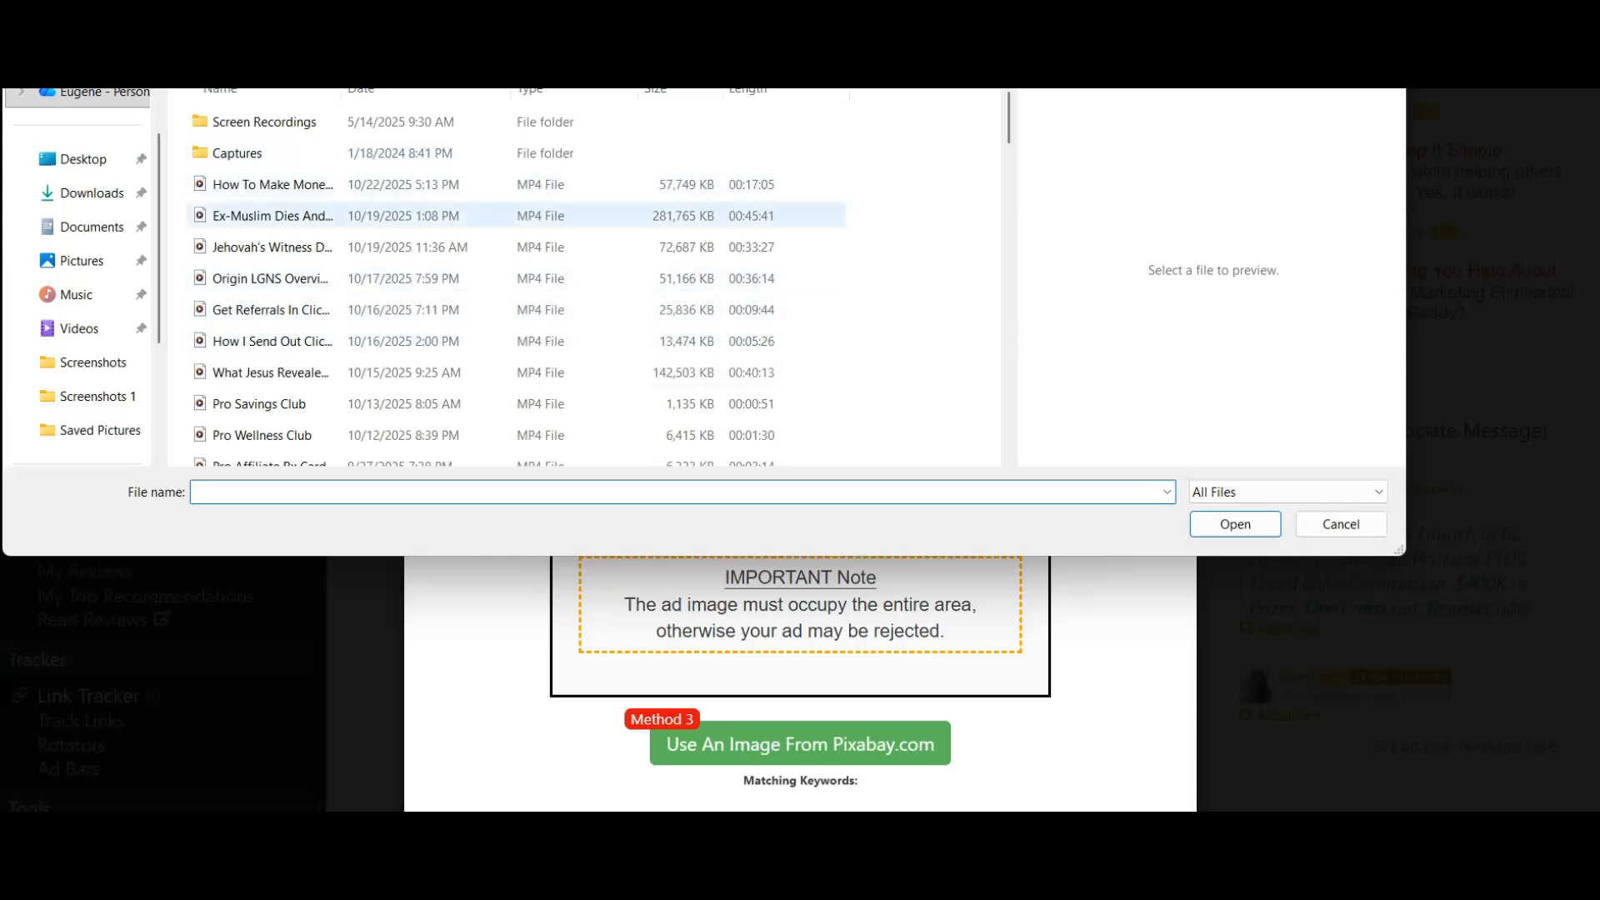
drag(704, 0, 733, 128)
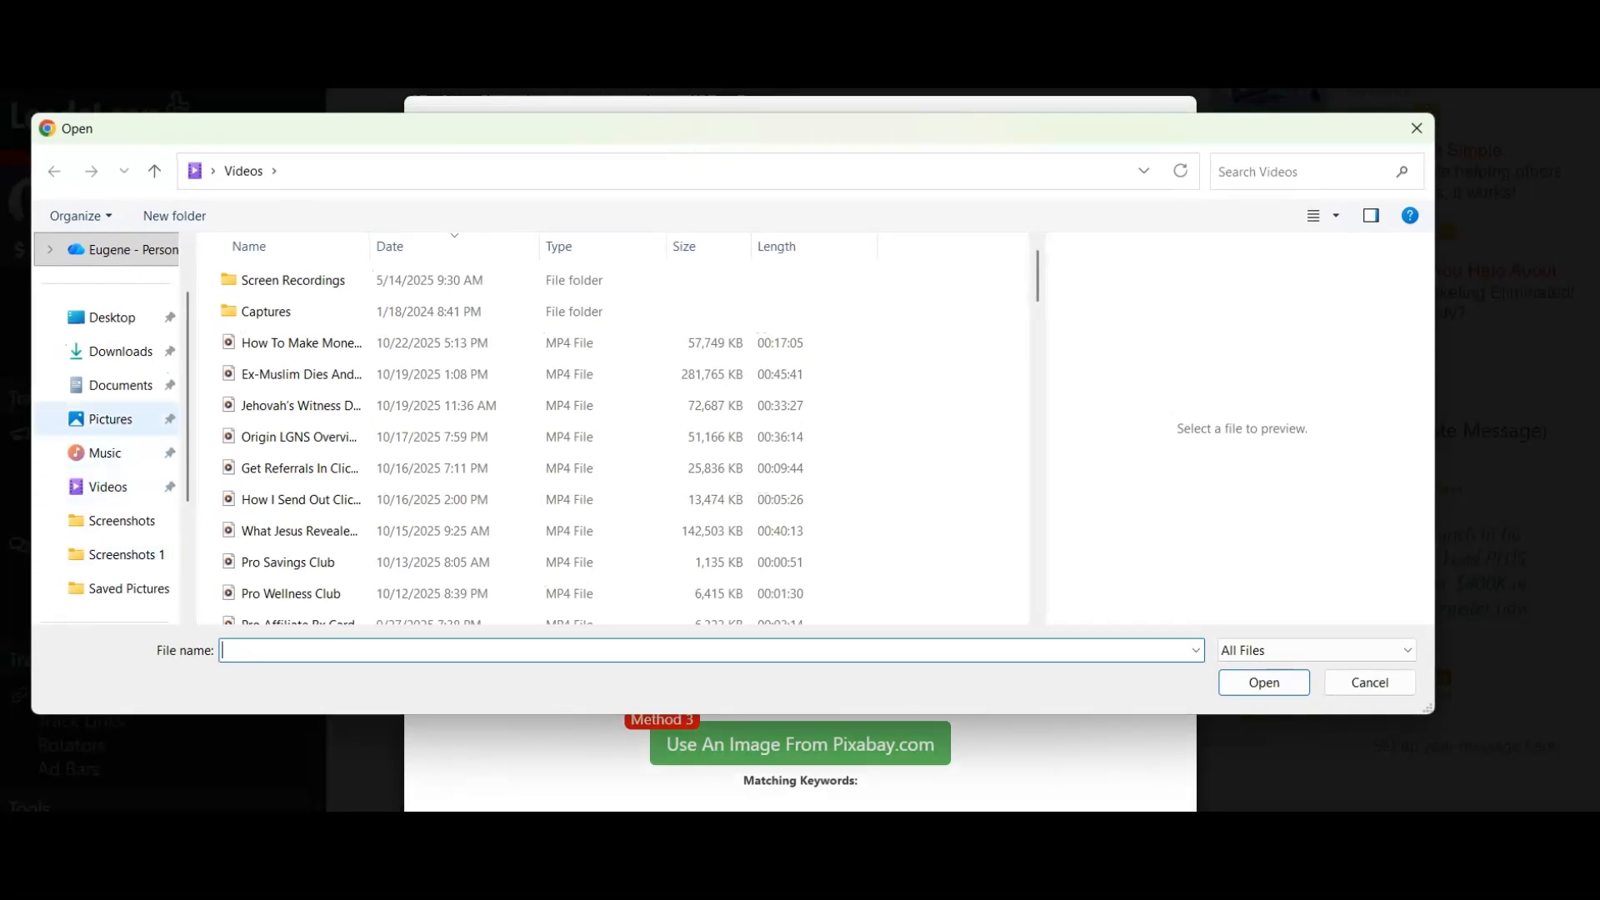
click(111, 418)
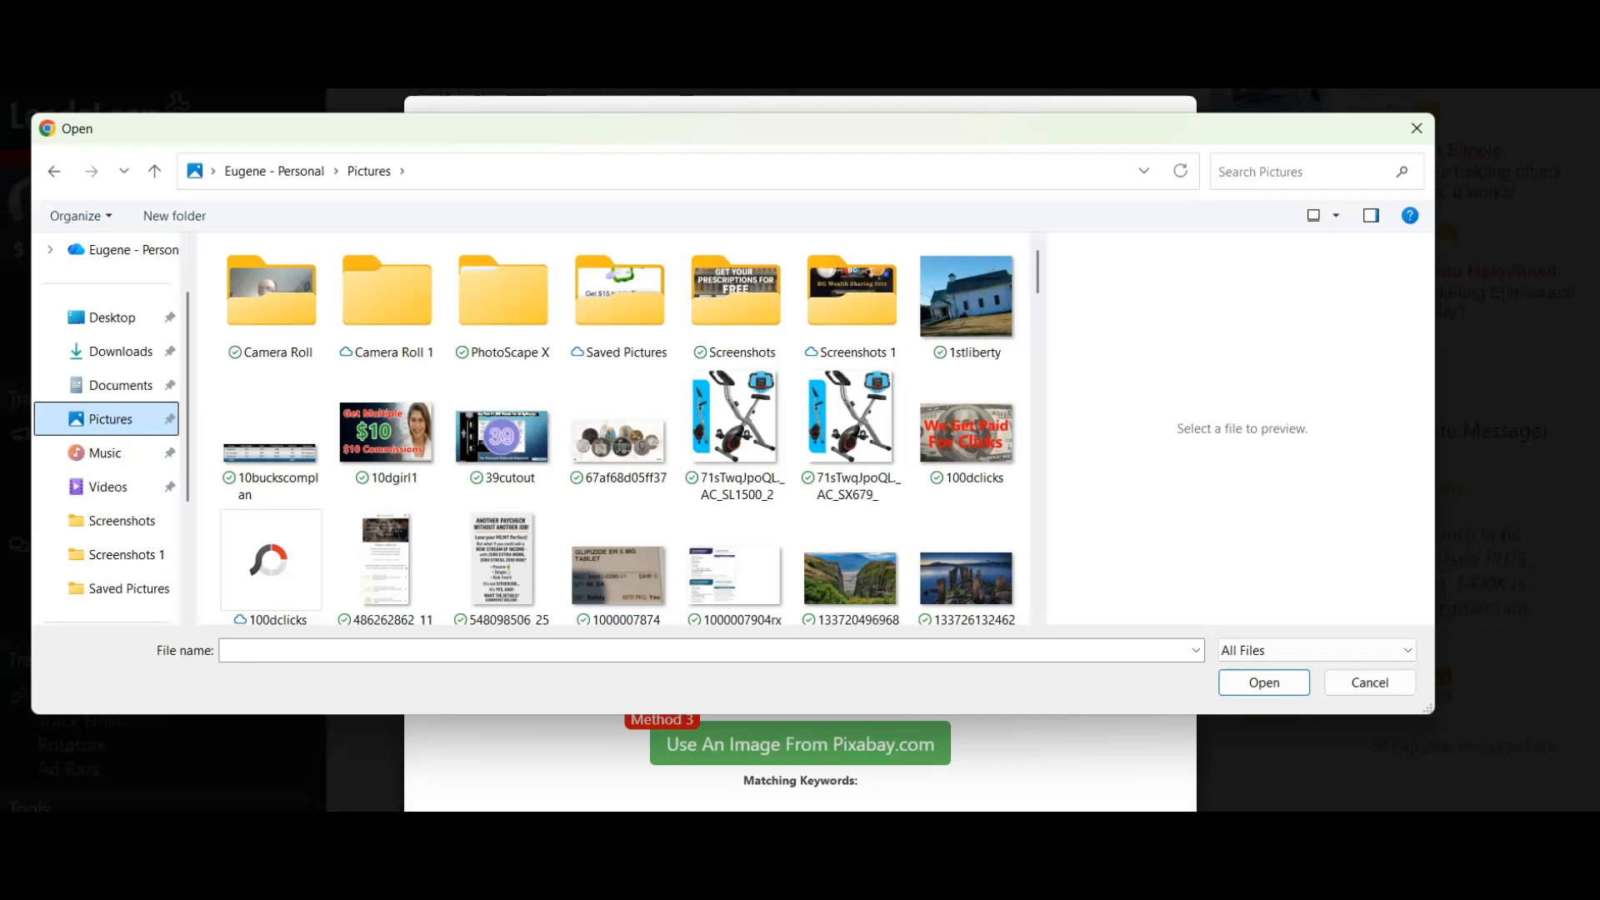
scroll(350, 466, down, 2)
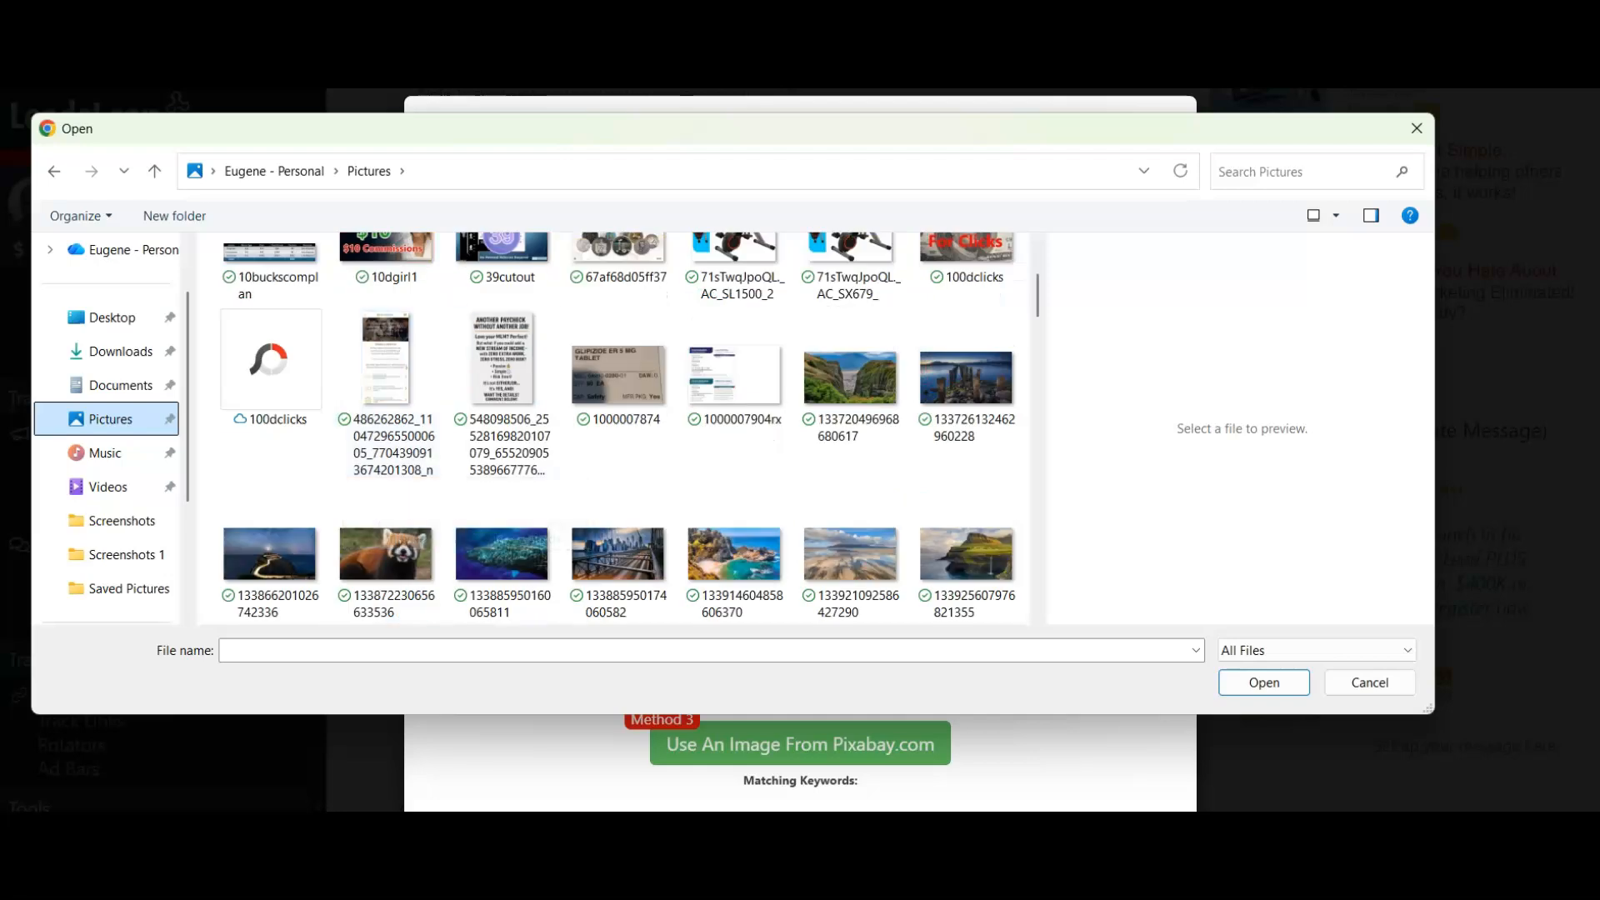
scroll(733, 425, down, 8)
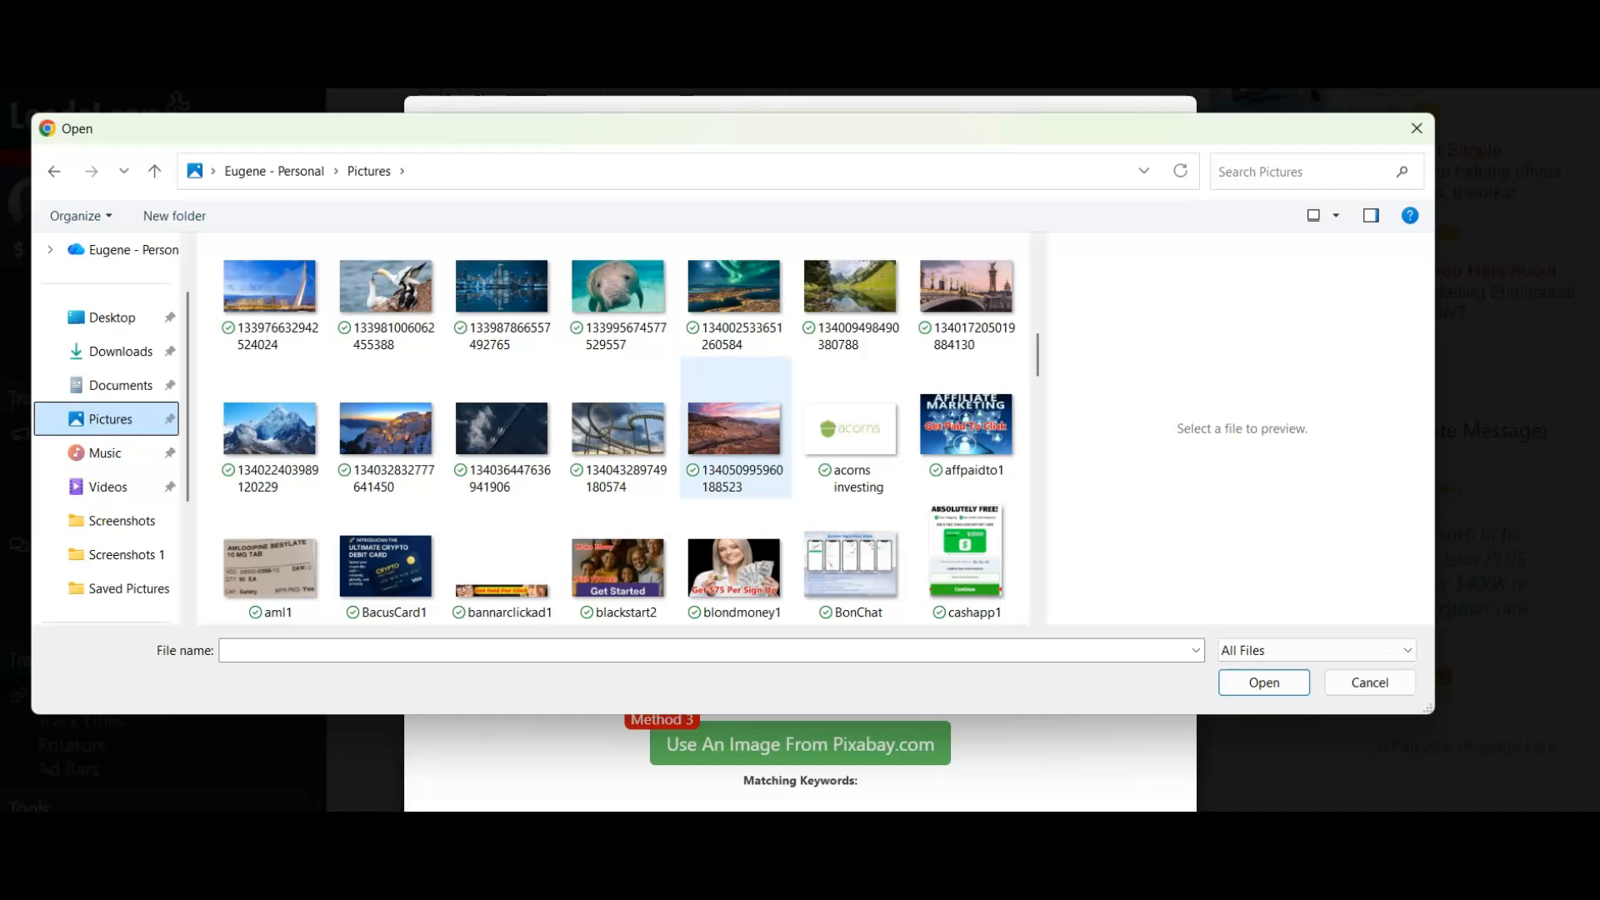
scroll(733, 425, down, 1)
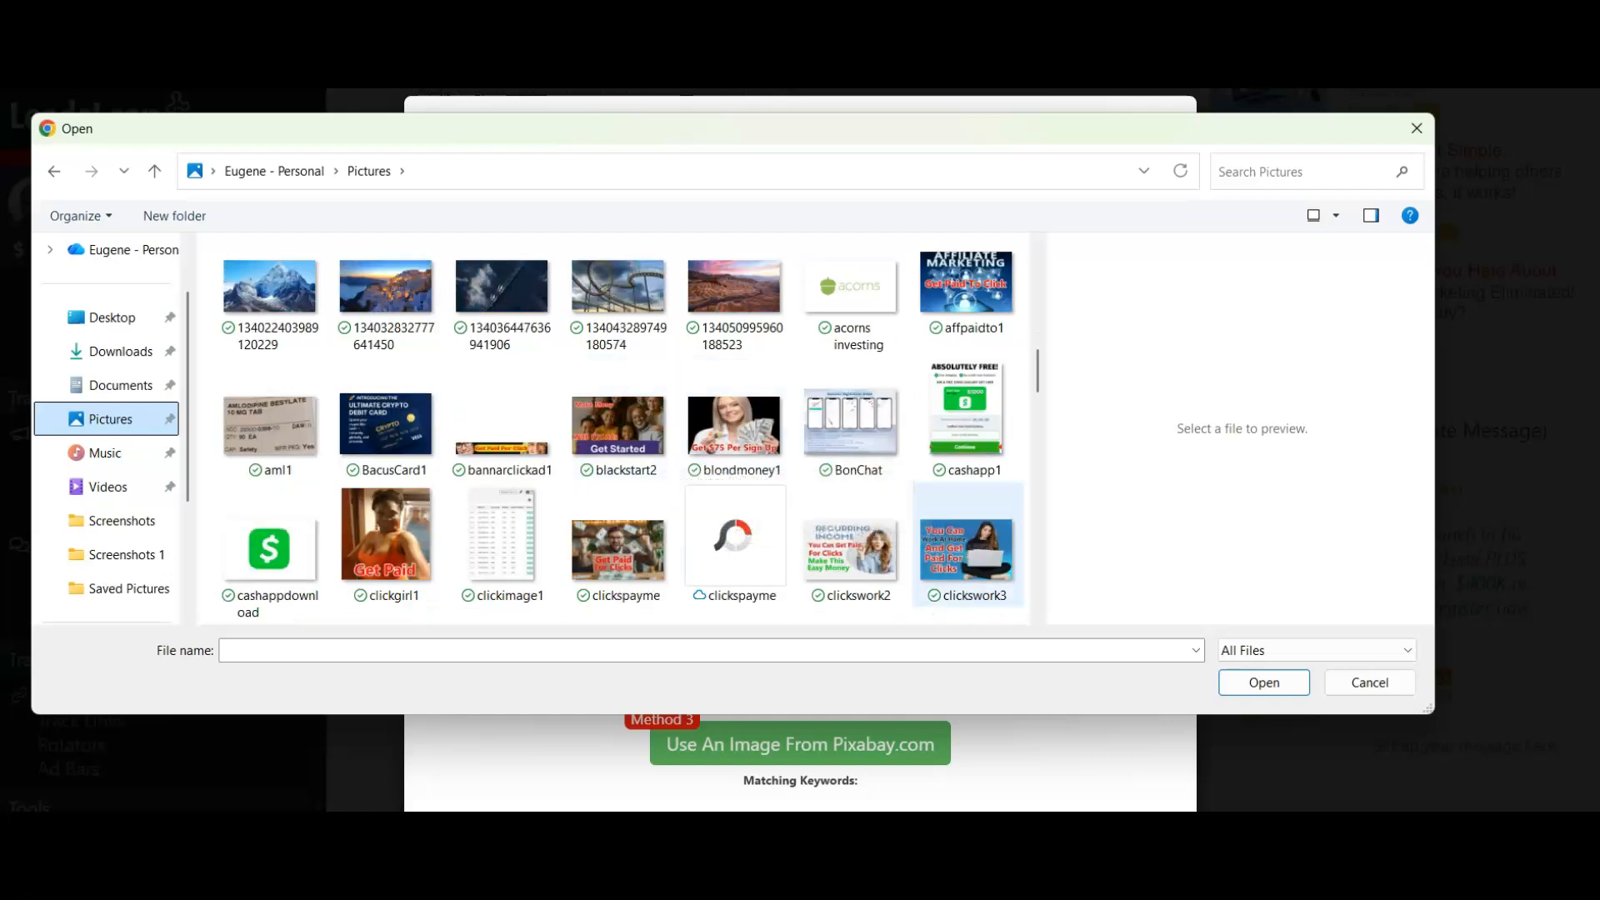
click(966, 549)
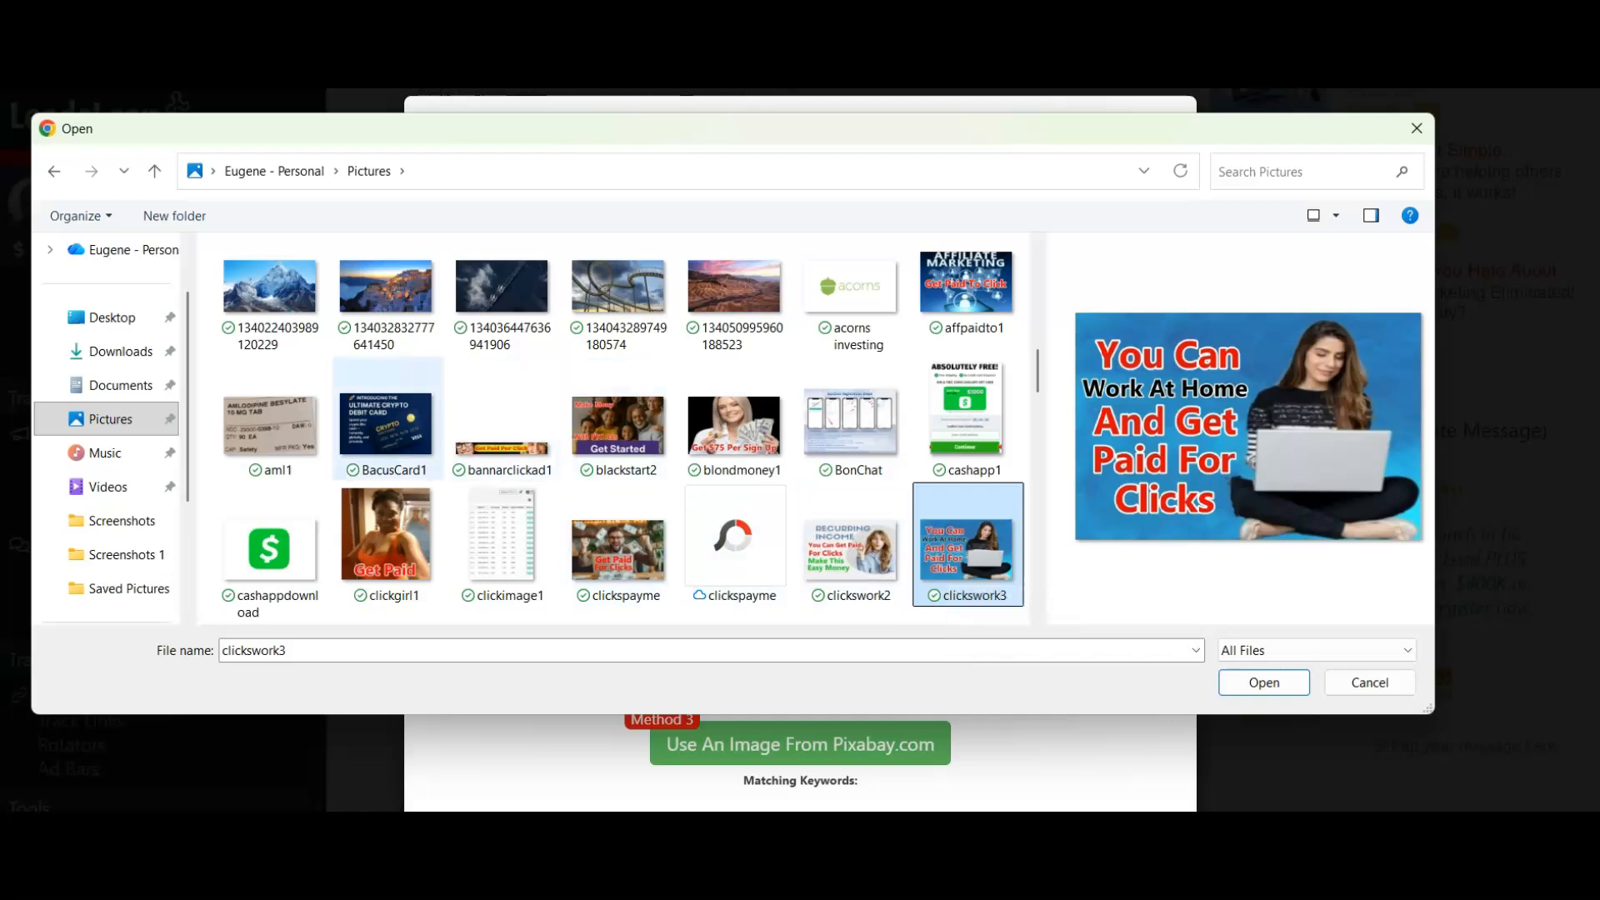
Load the emailsend1 picture from the Pictures folder, upload it as the ad image and check the ad preview.
scroll(387, 466, down, 1)
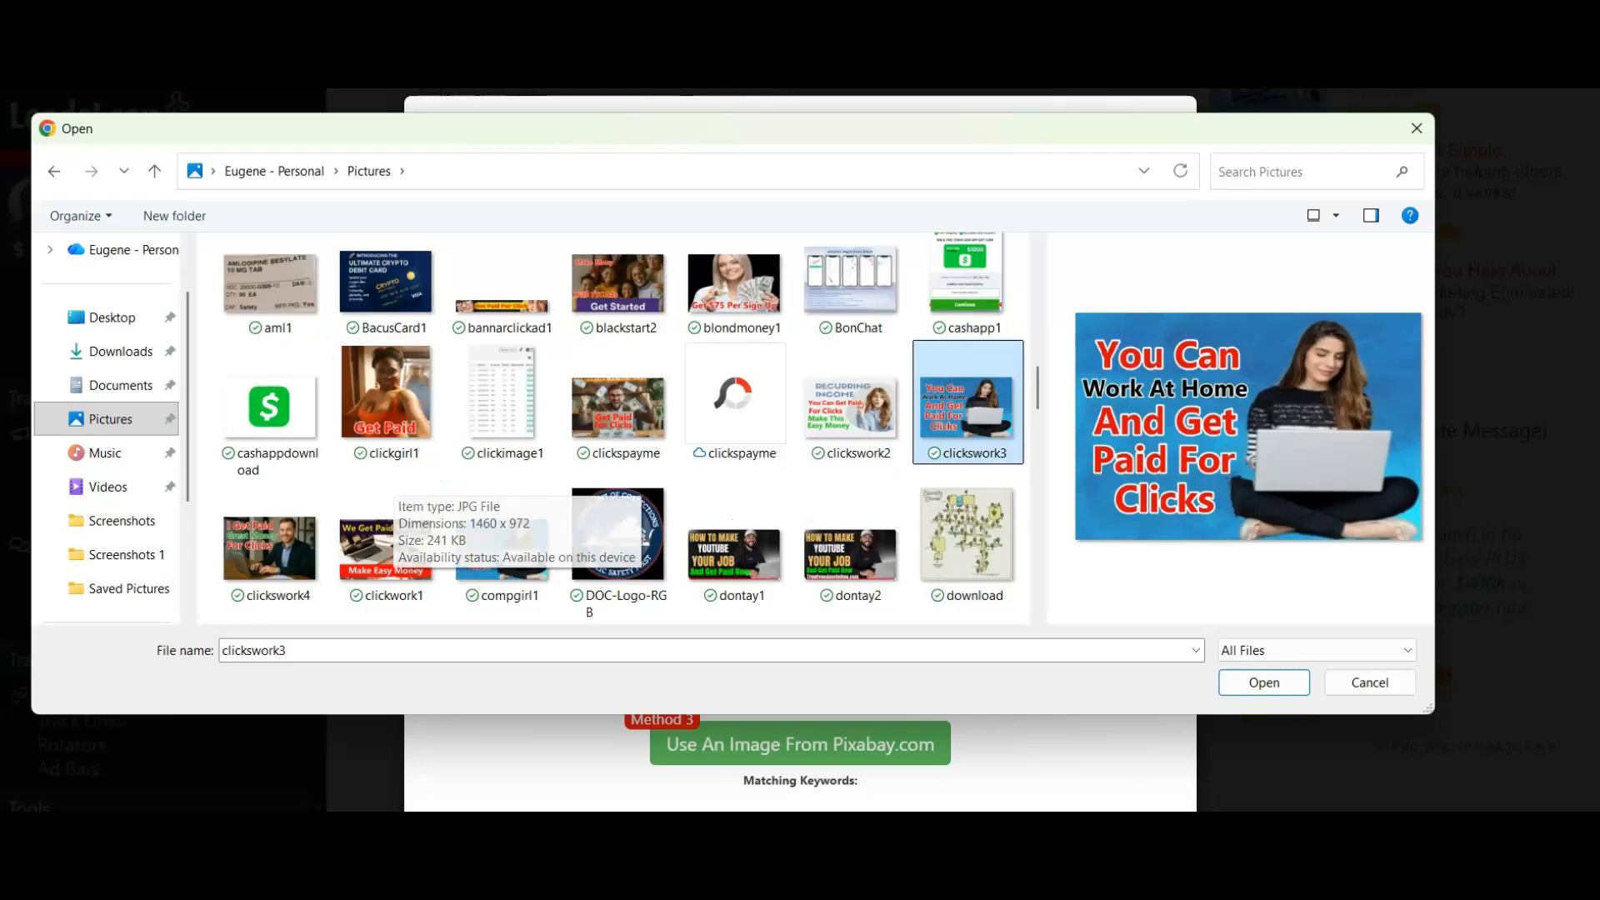
scroll(388, 466, down, 1)
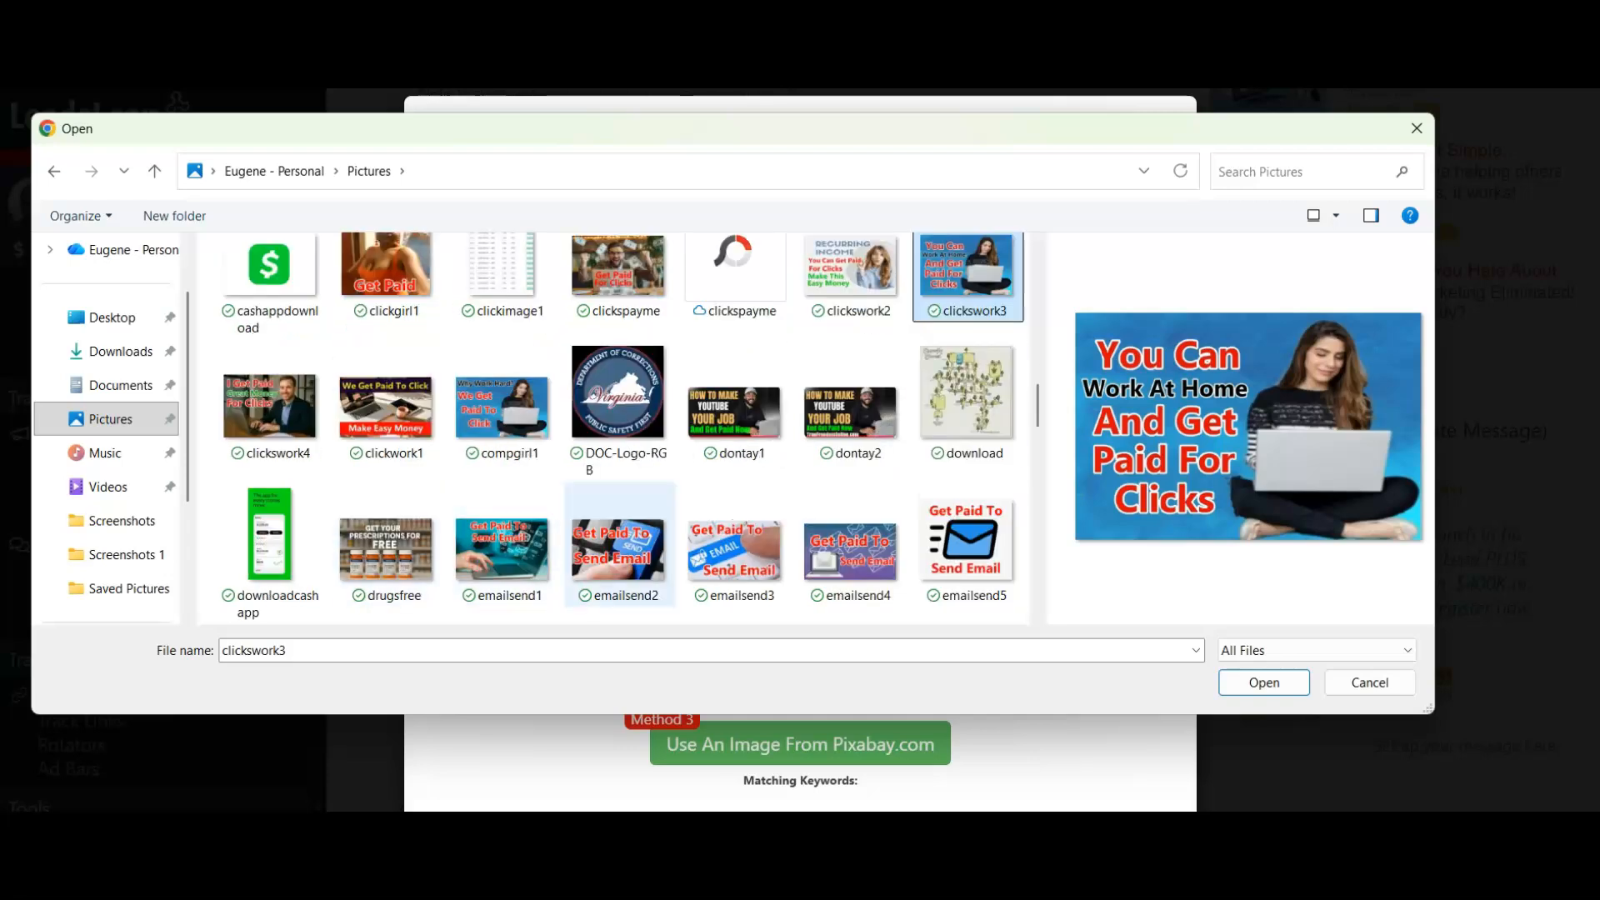
click(502, 546)
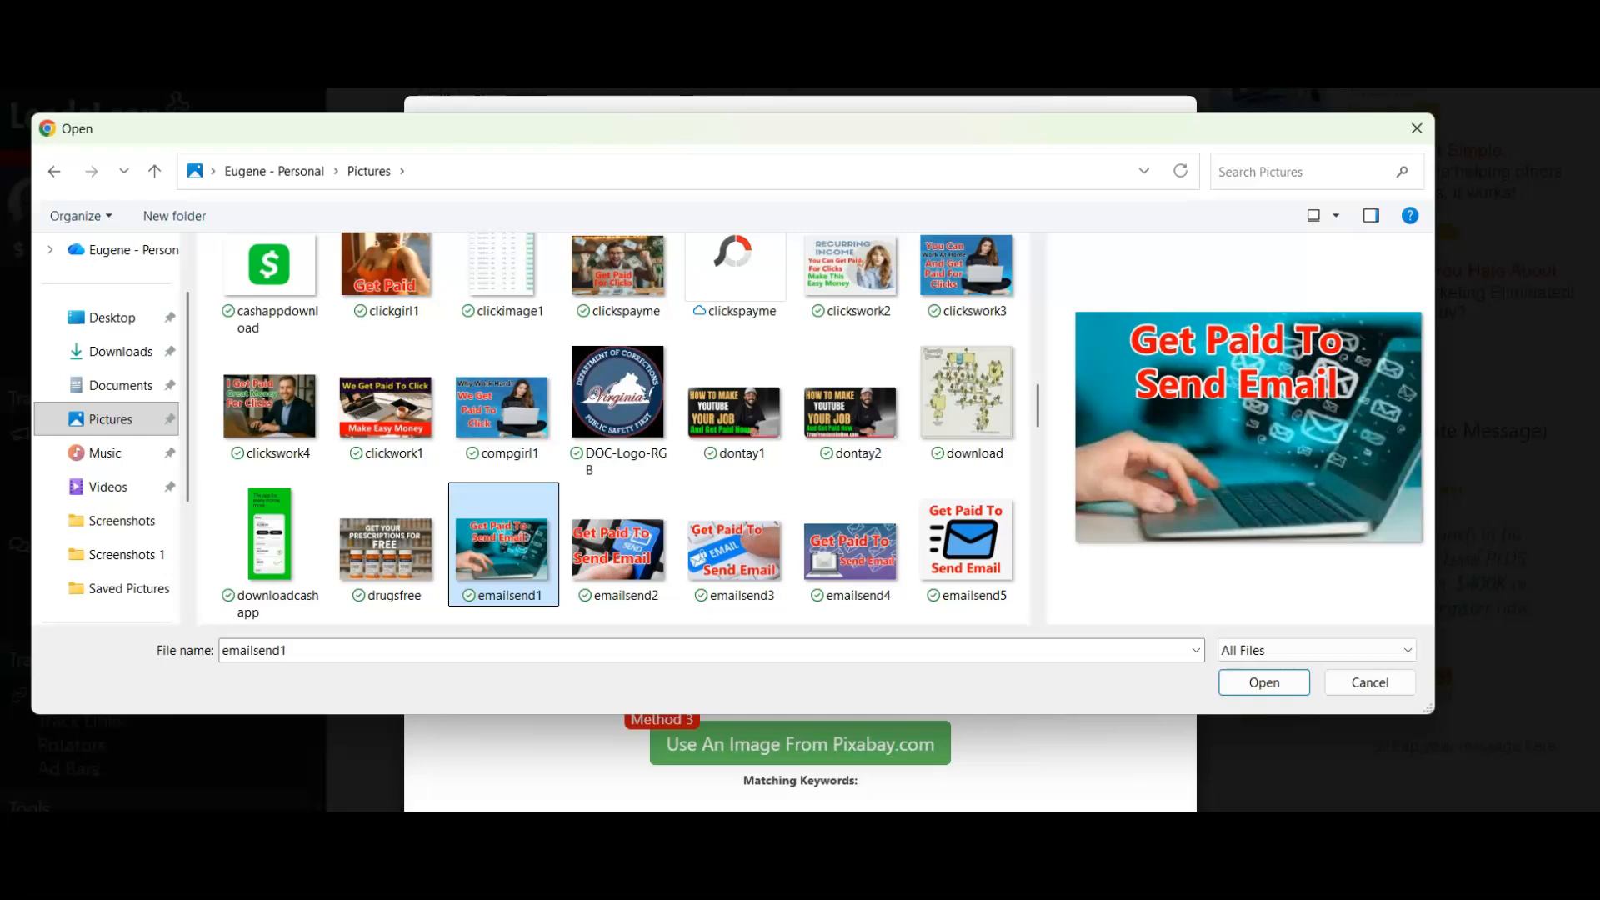
click(1263, 682)
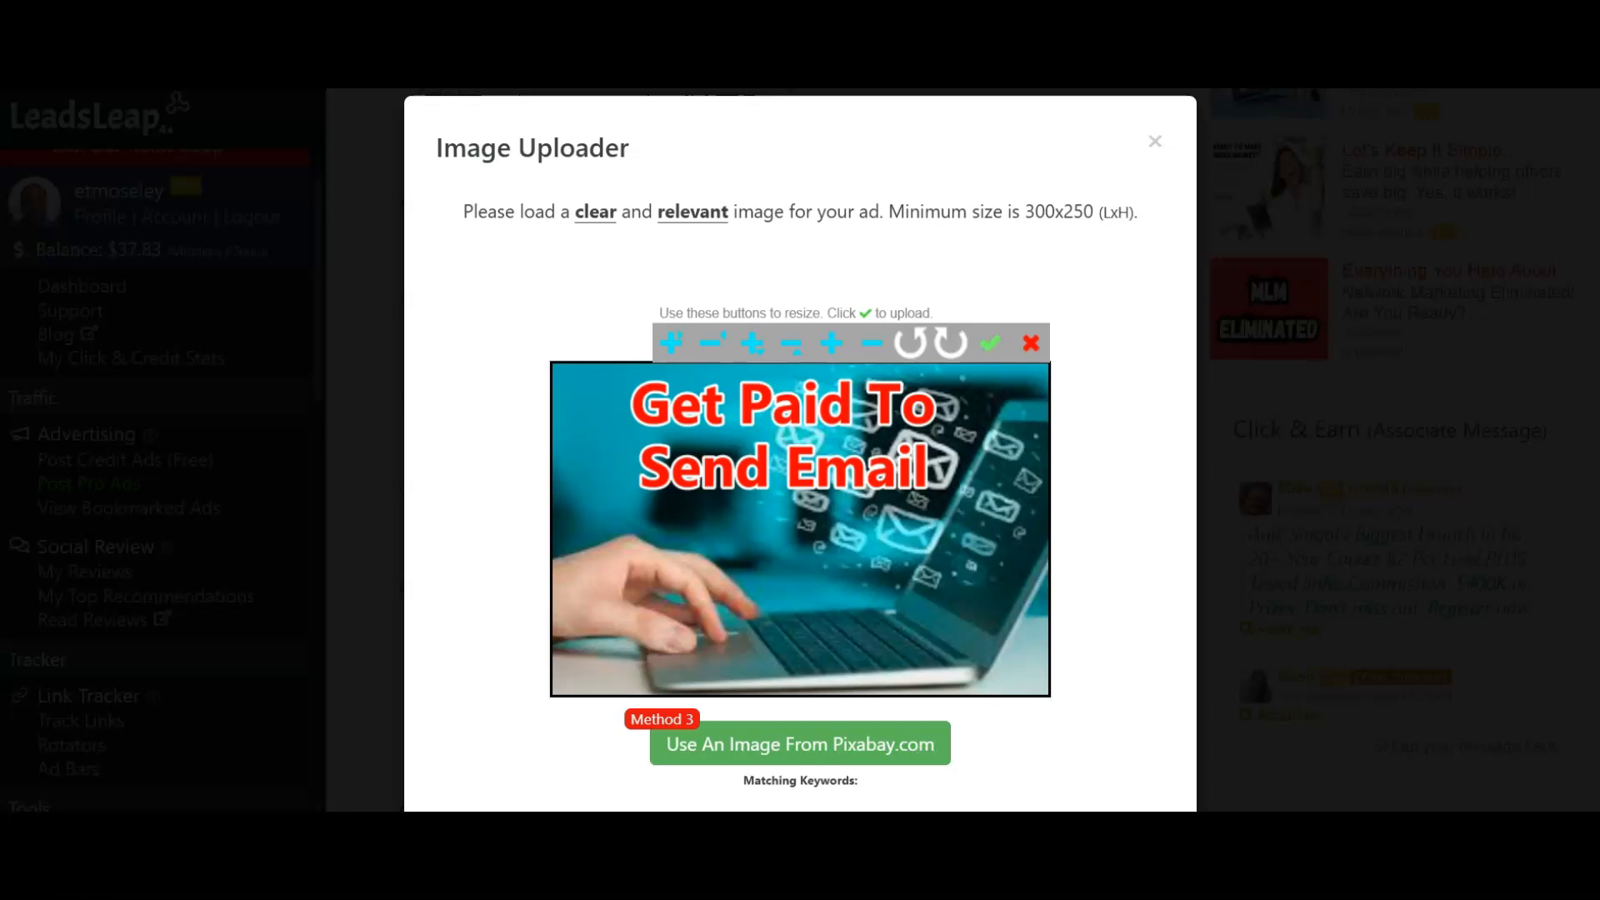
click(990, 344)
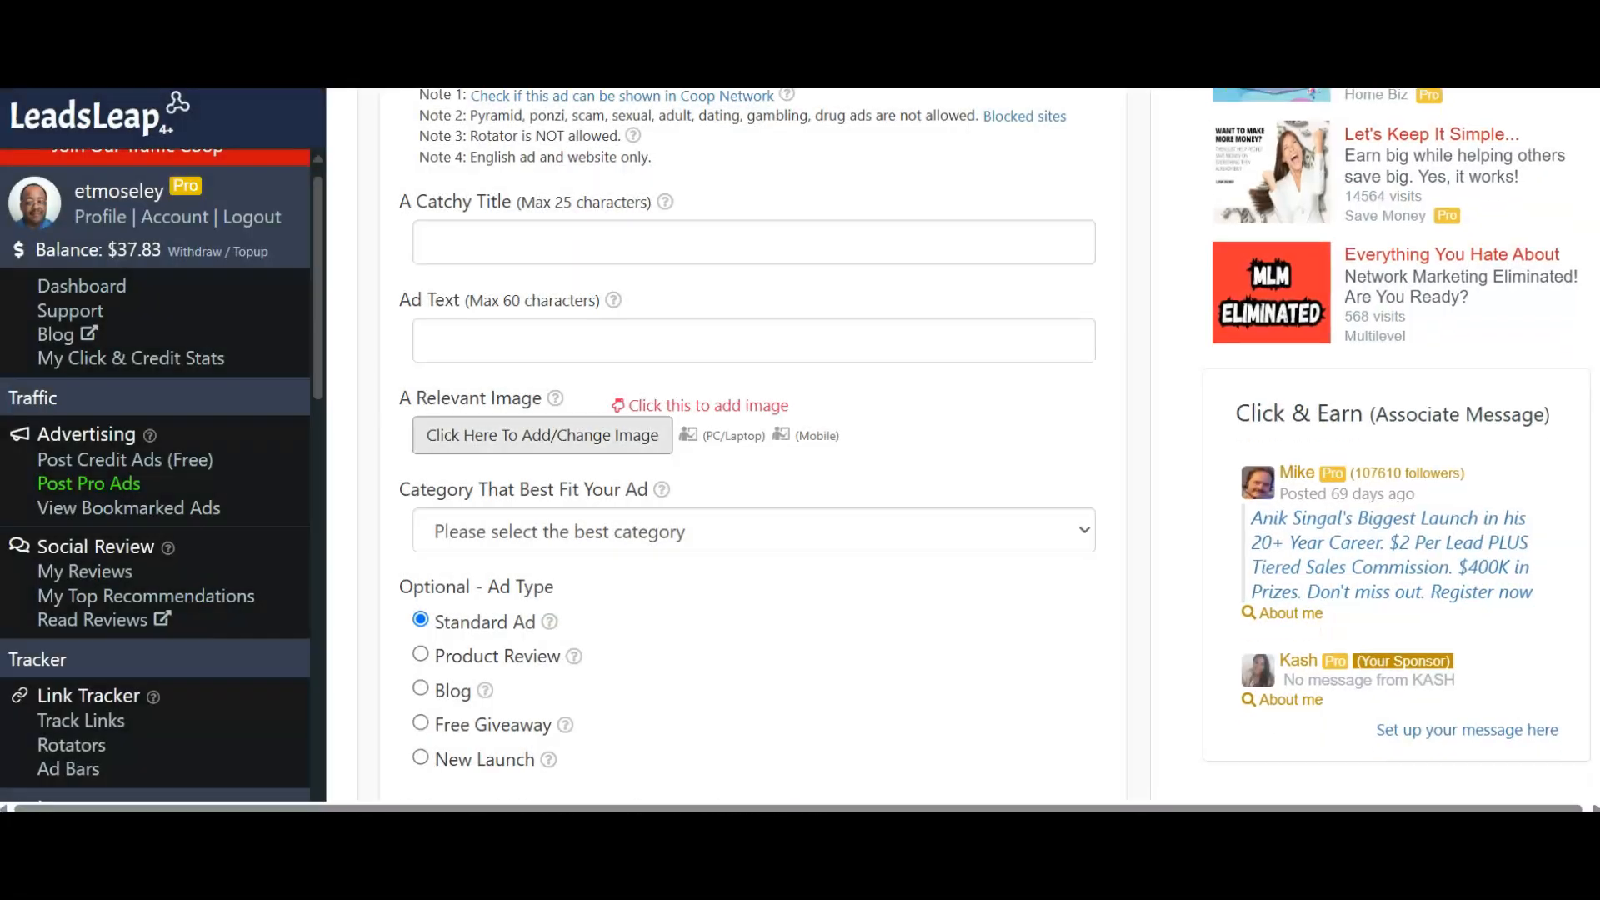
scroll(754, 445, up, 3)
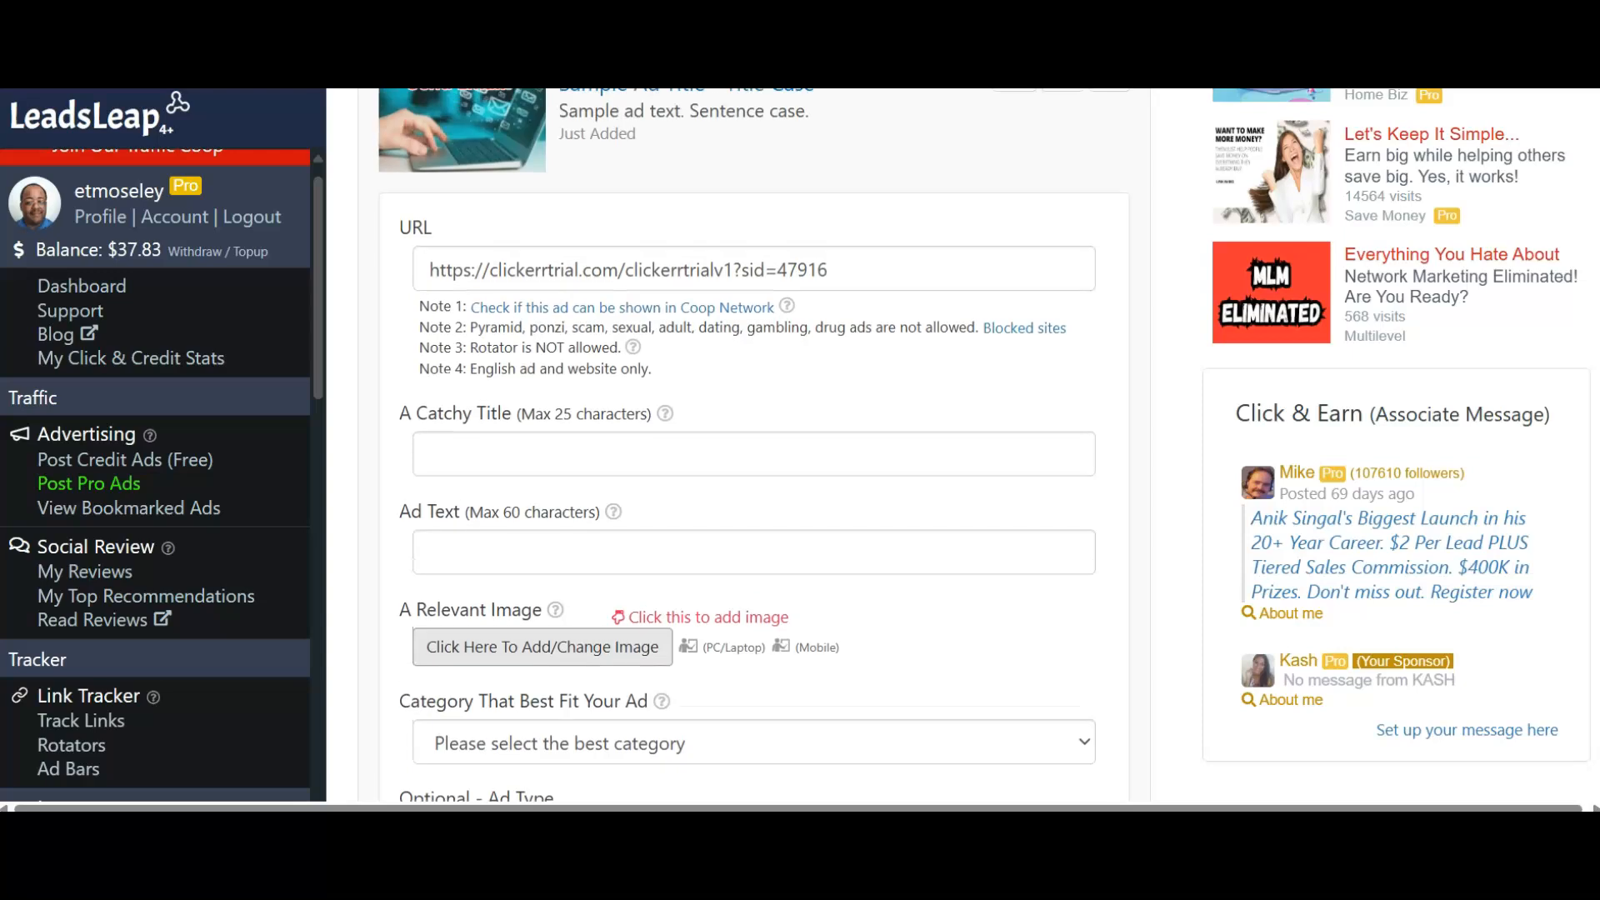
scroll(686, 294, up, 1)
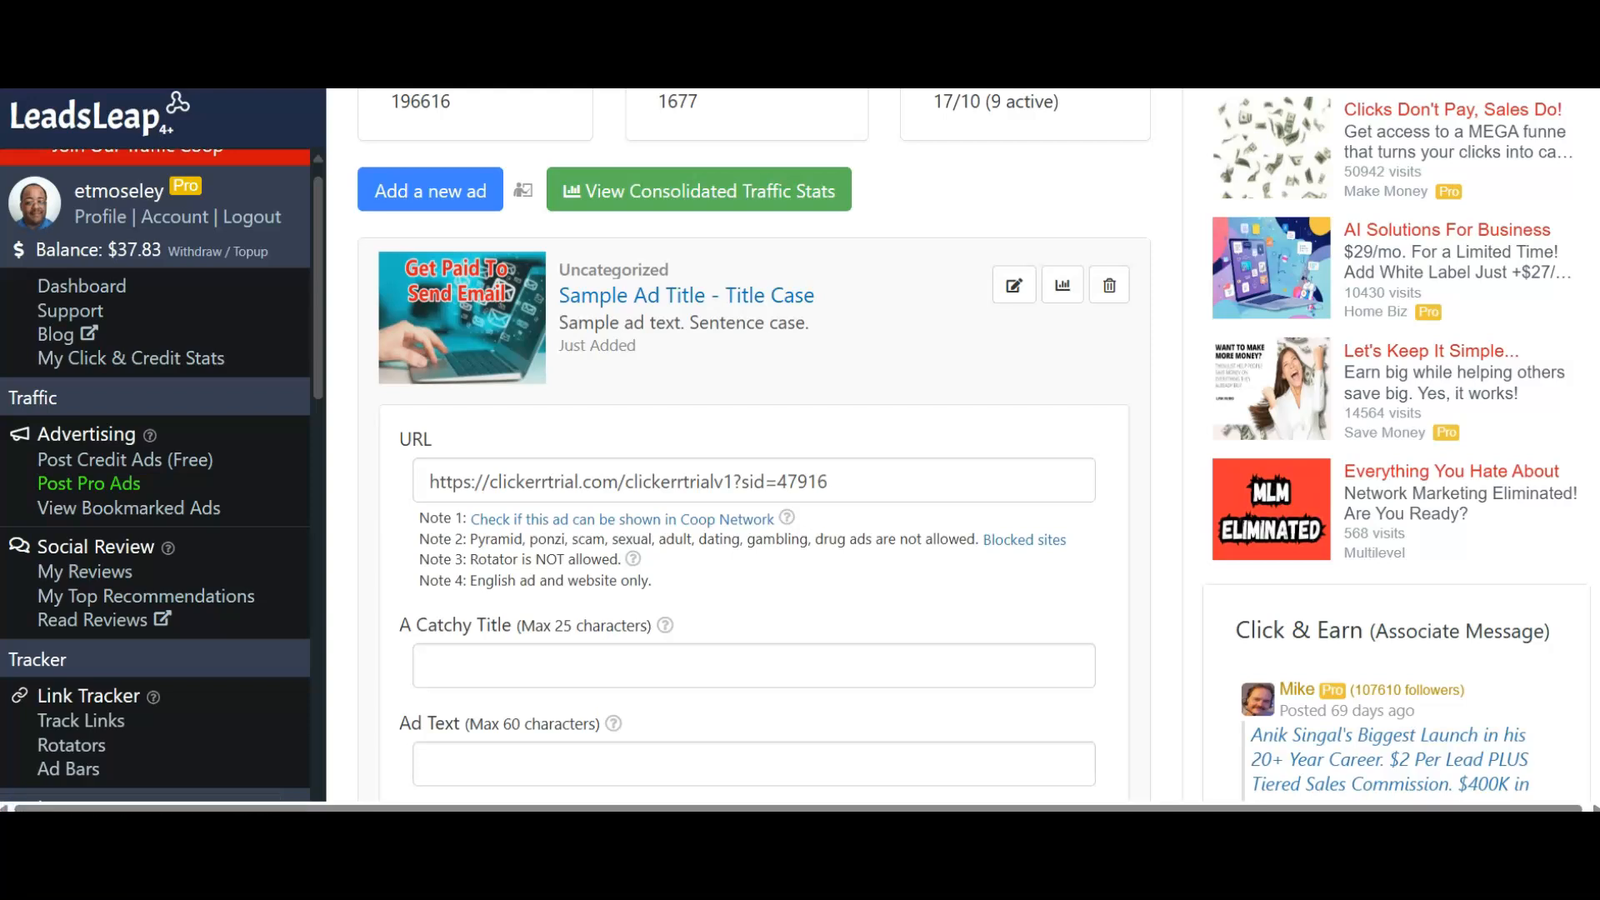
Search Windows for PhotoScape X and switch to that app.
key(super)
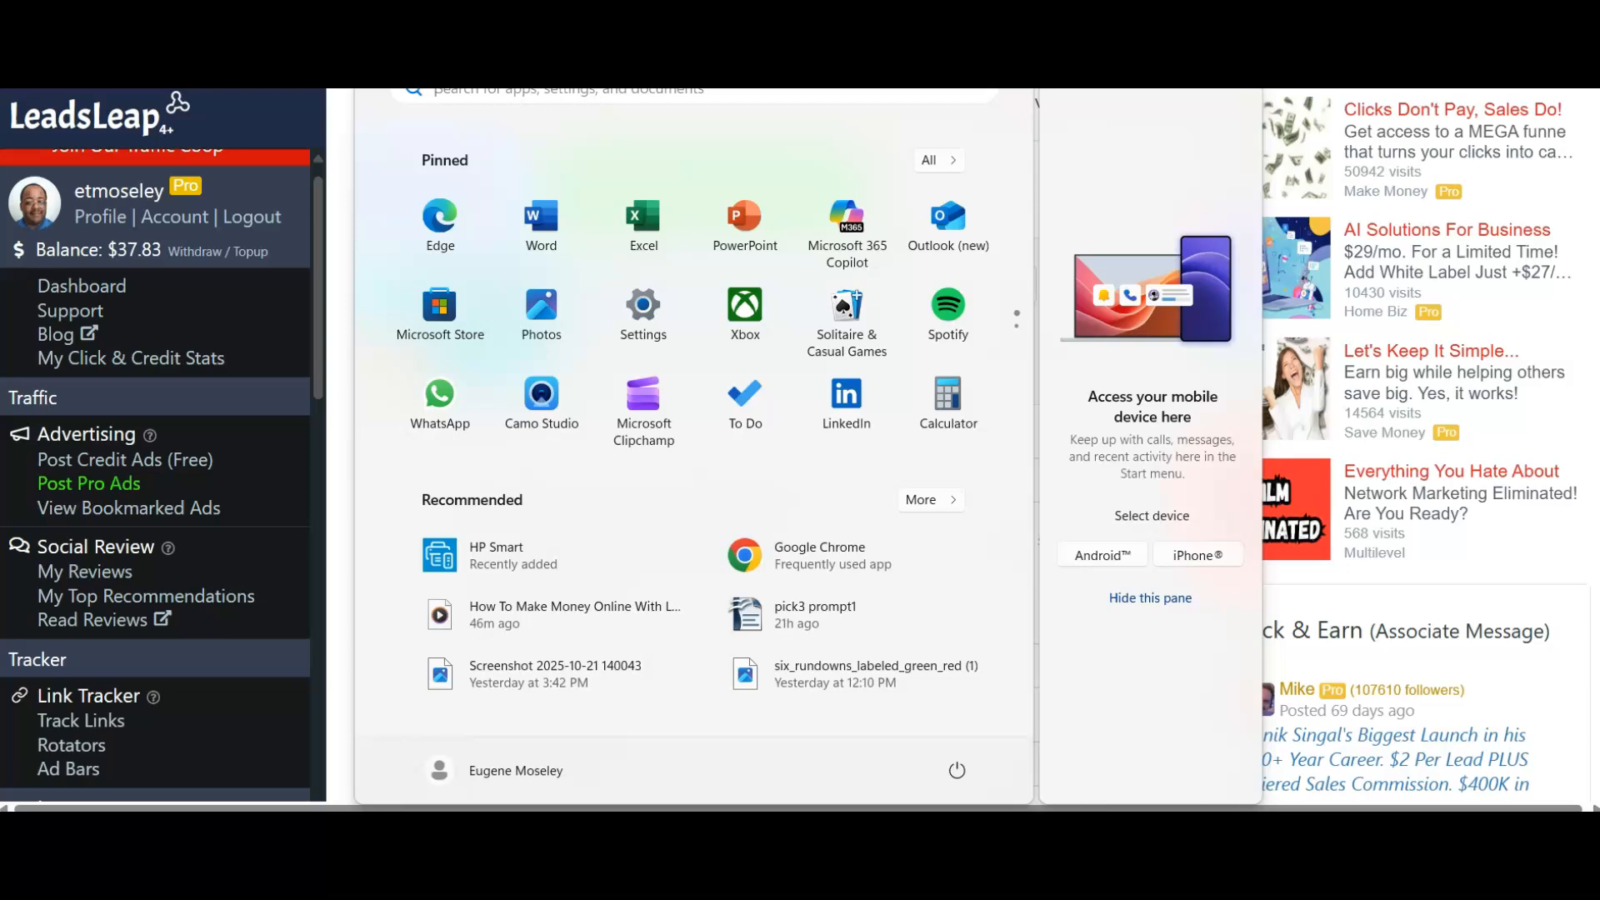
key(super+s)
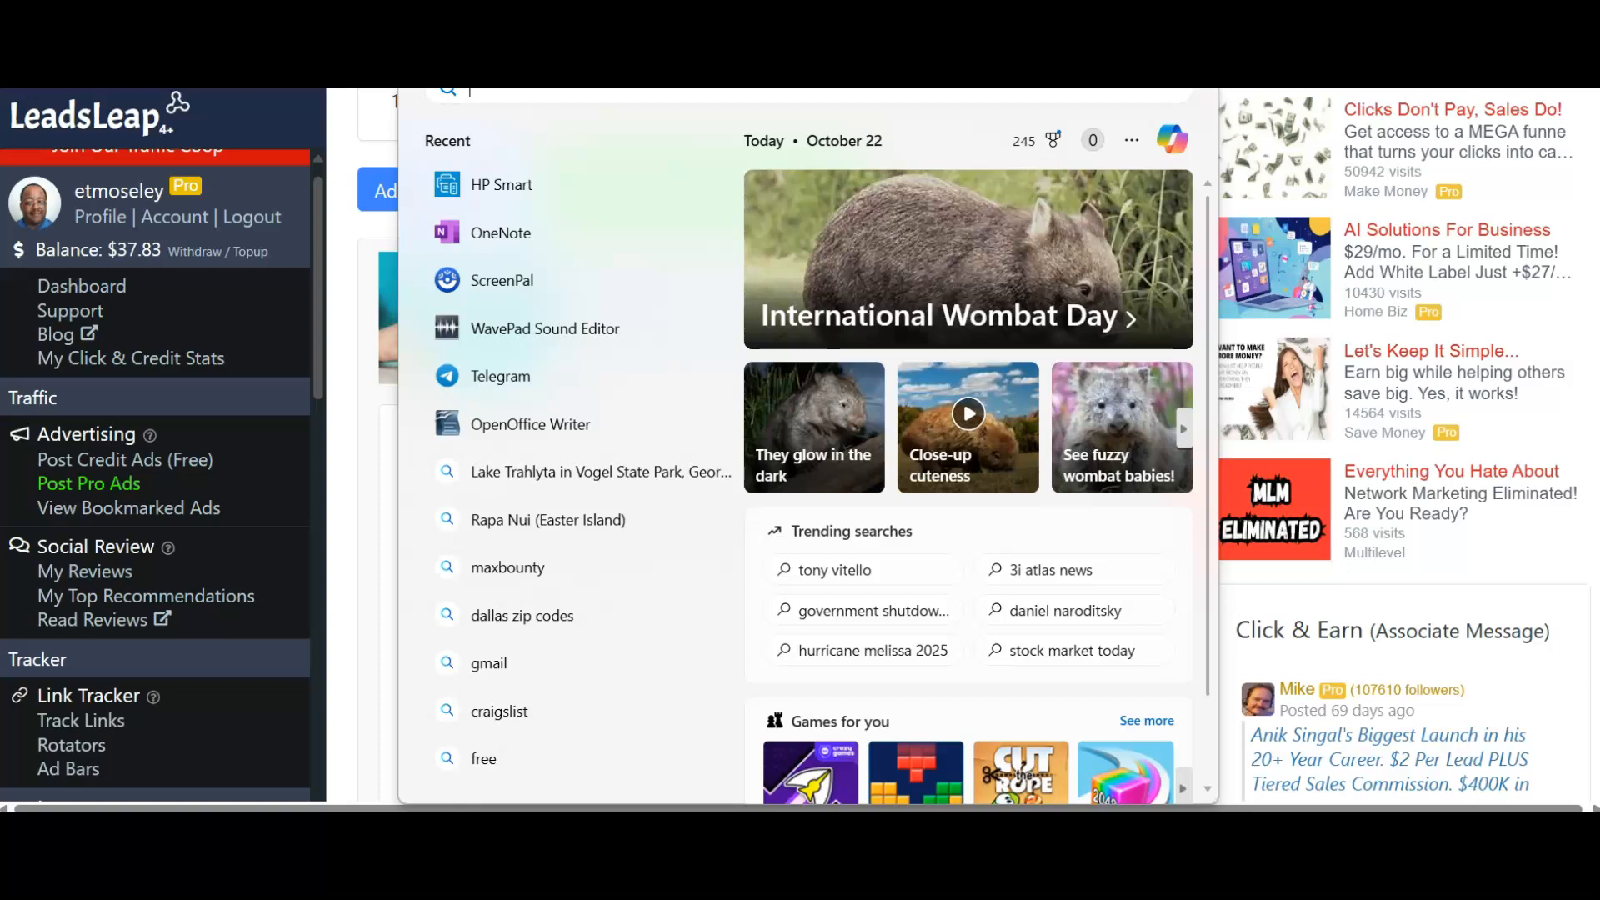
text(p)
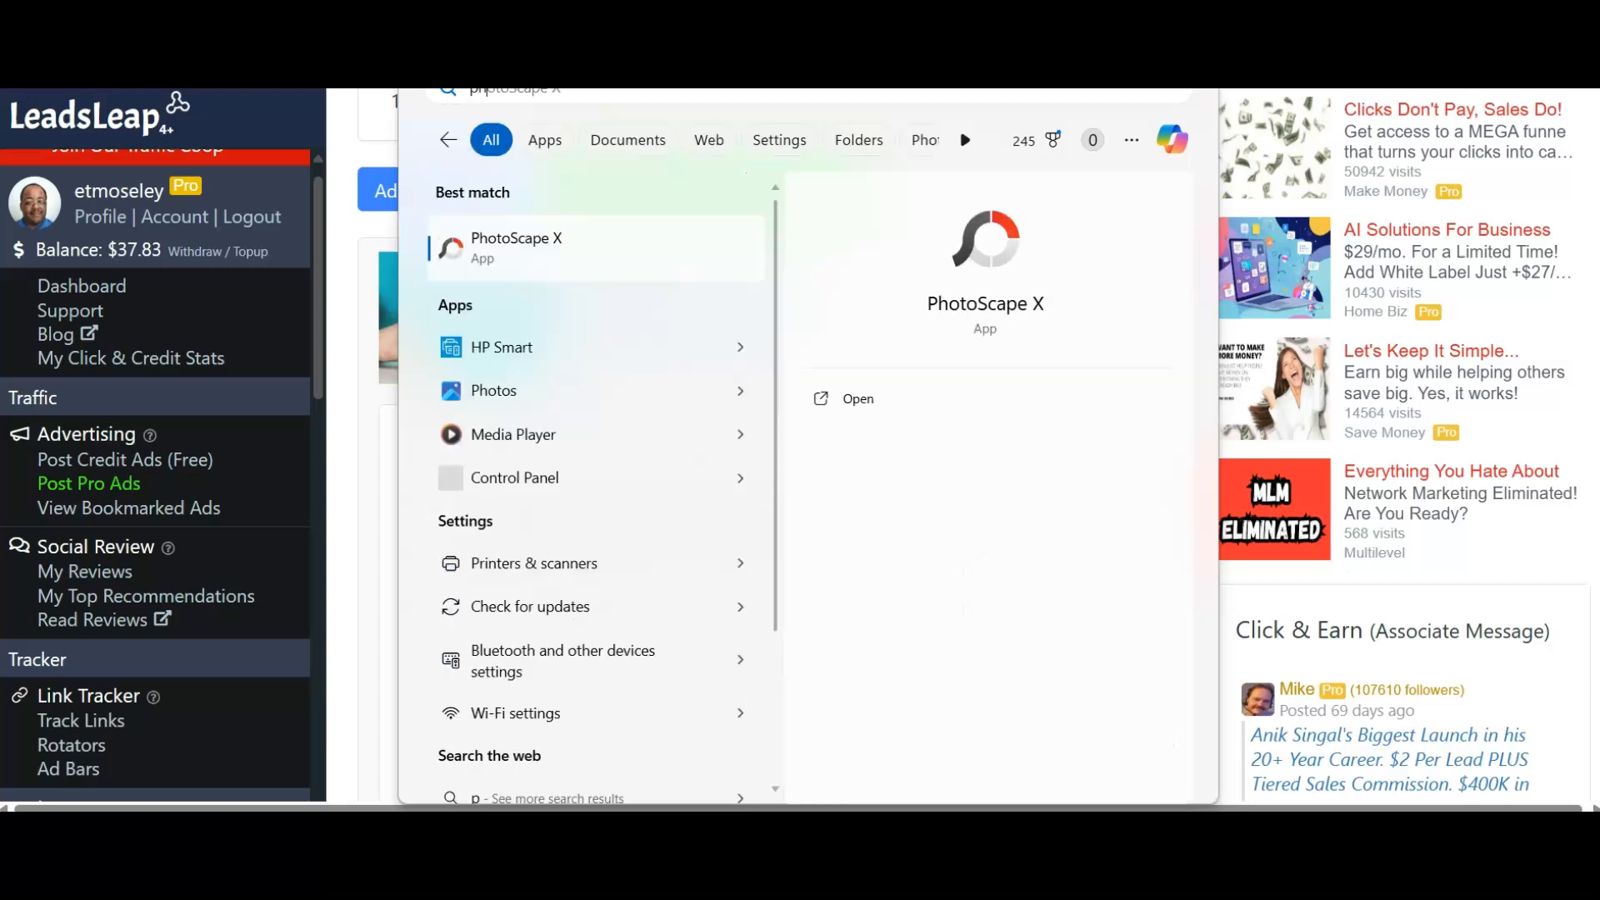
text(hotoscape x)
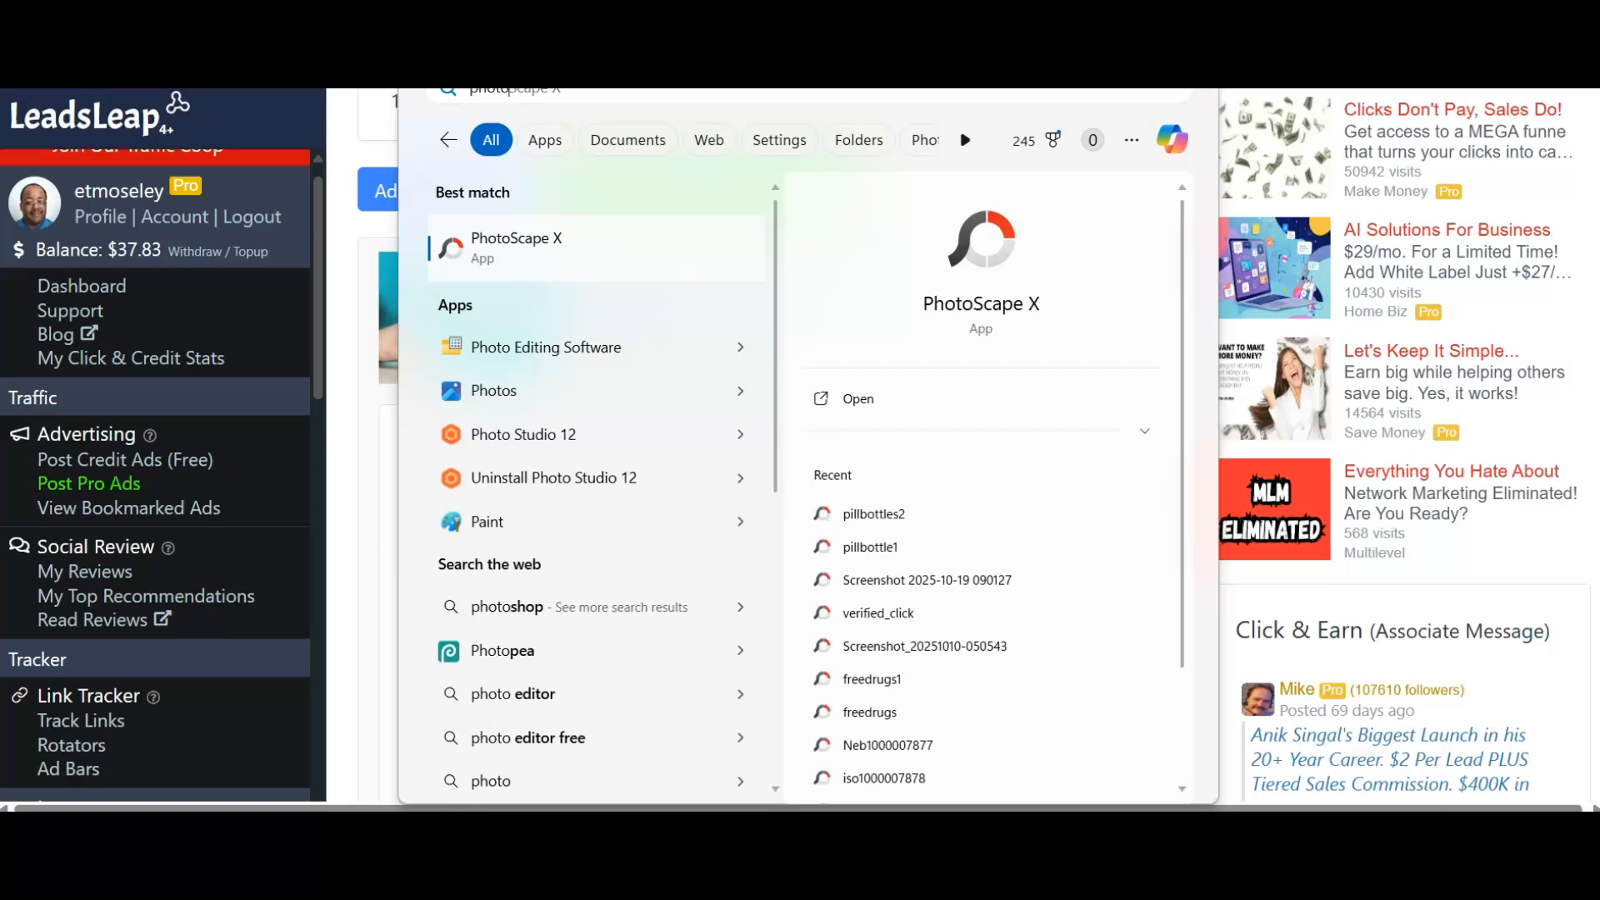
key(Return)
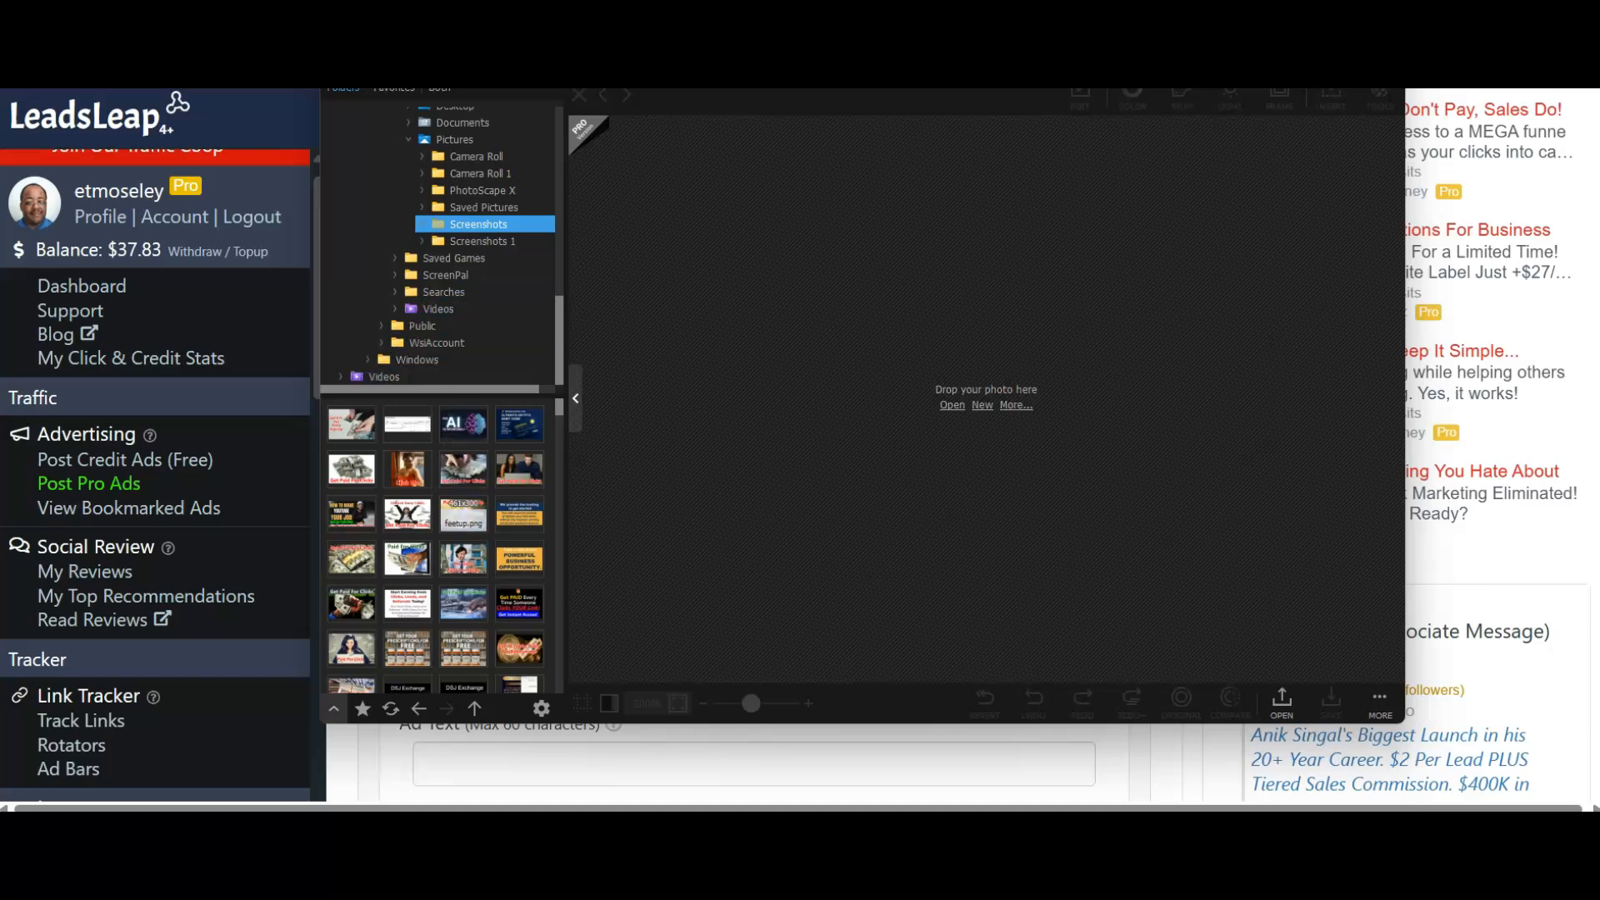
Preview the ad pictures redcryptoday.png, moneyclicks.png and perclickgirl1.png from the Screenshots folder.
scroll(463, 514, down, 1)
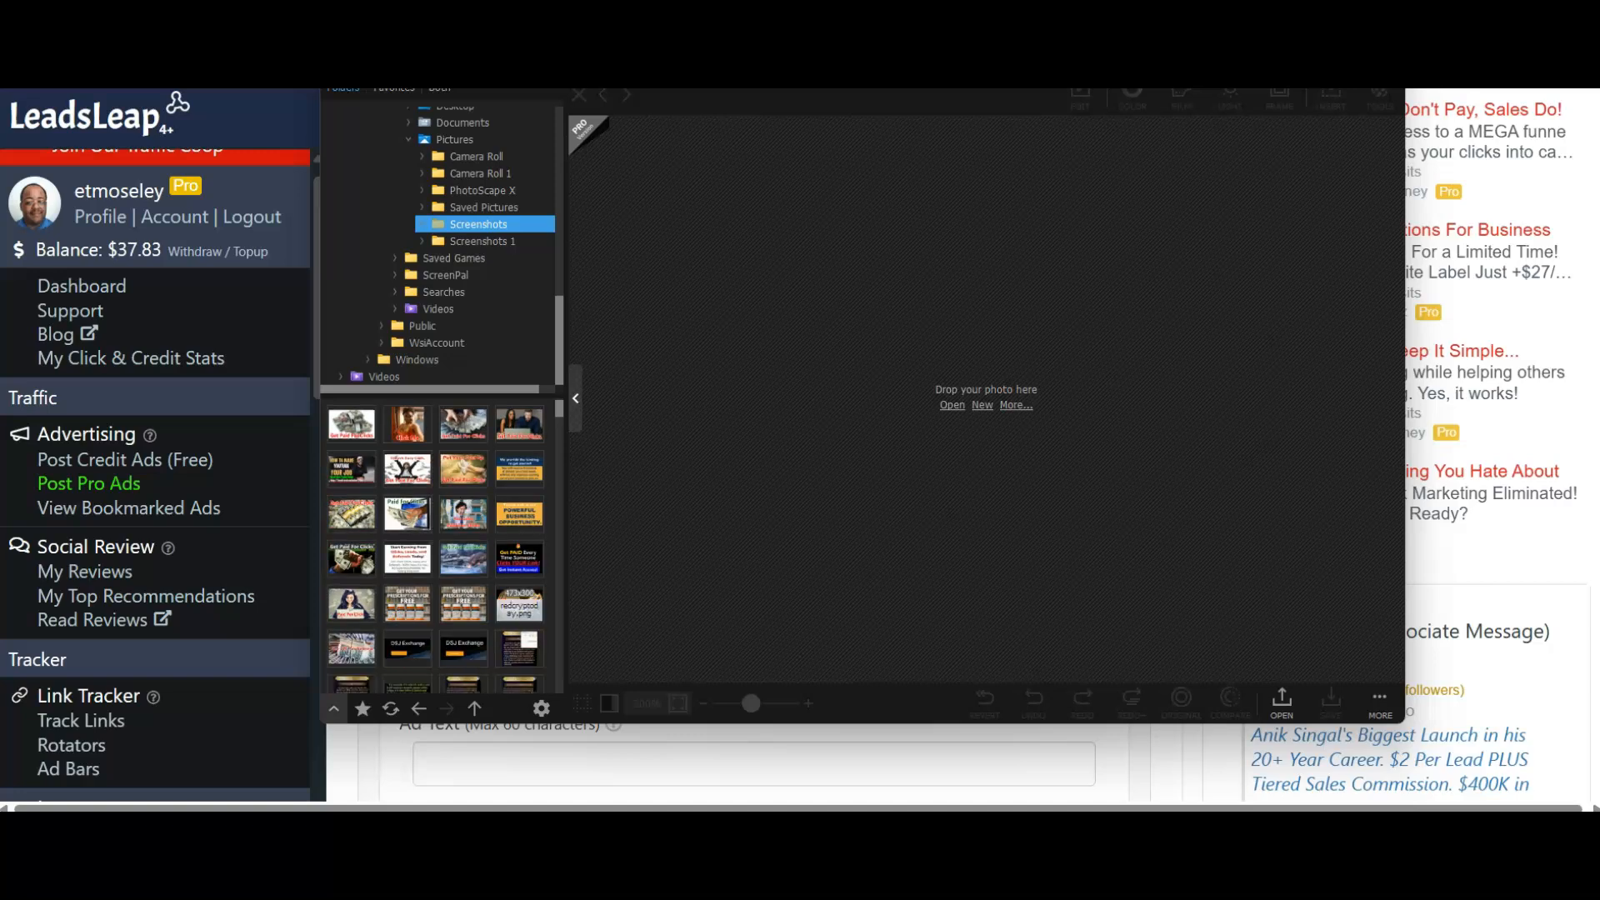
click(519, 603)
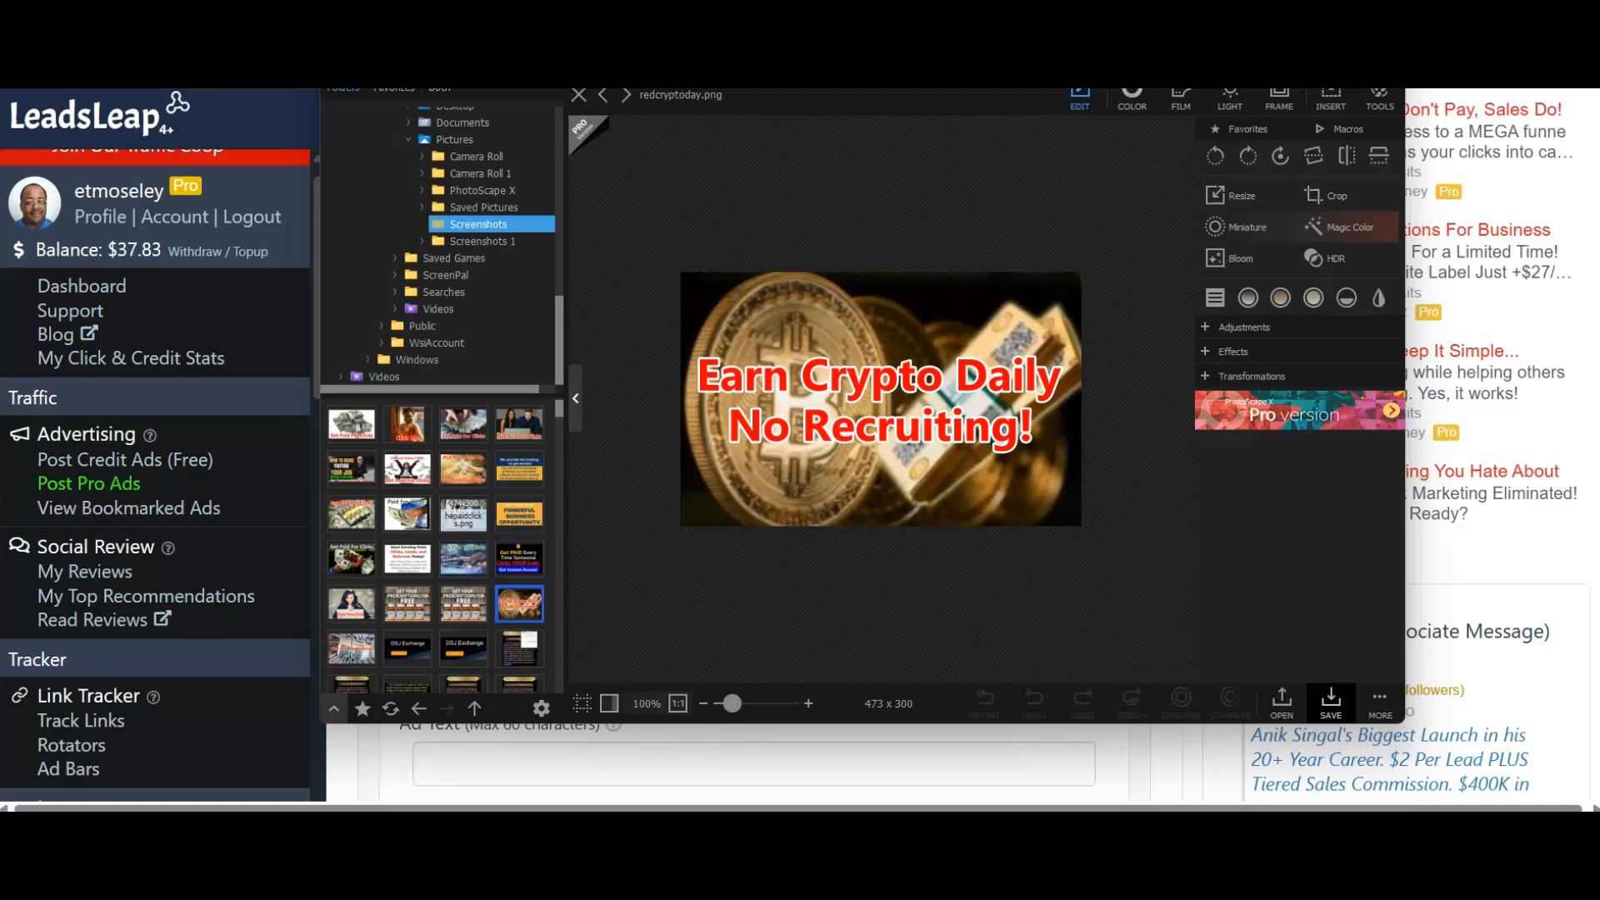
click(351, 558)
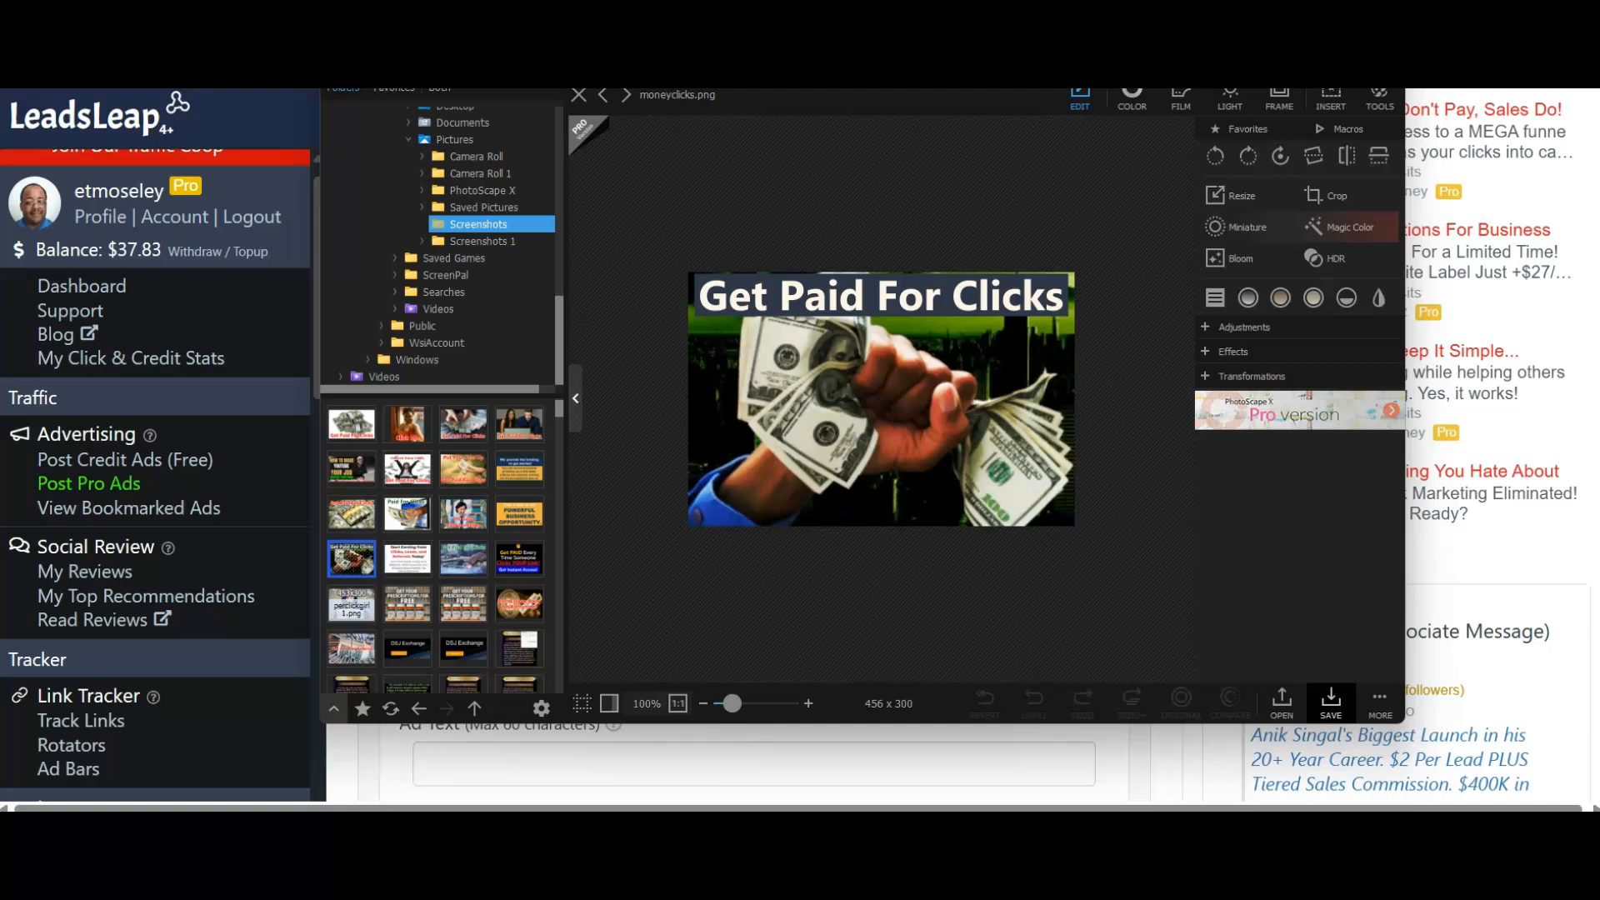
click(351, 604)
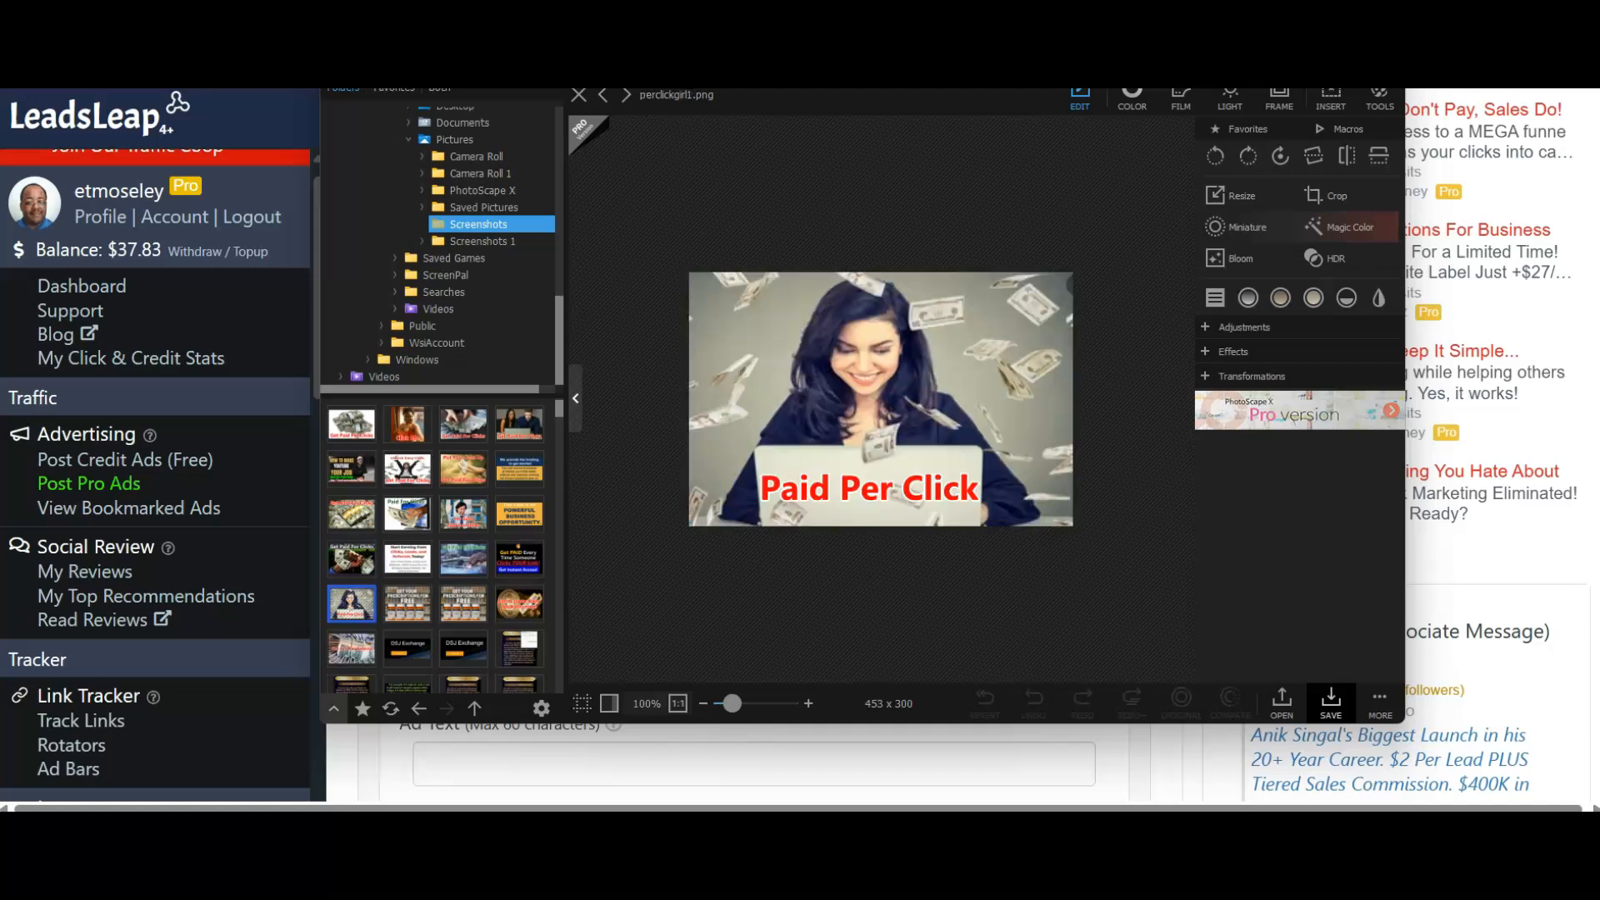
Browse further through the Screenshots folder and preview the Referral Rewards and BG Wealth Sharing screenshots.
scroll(463, 514, down, 1)
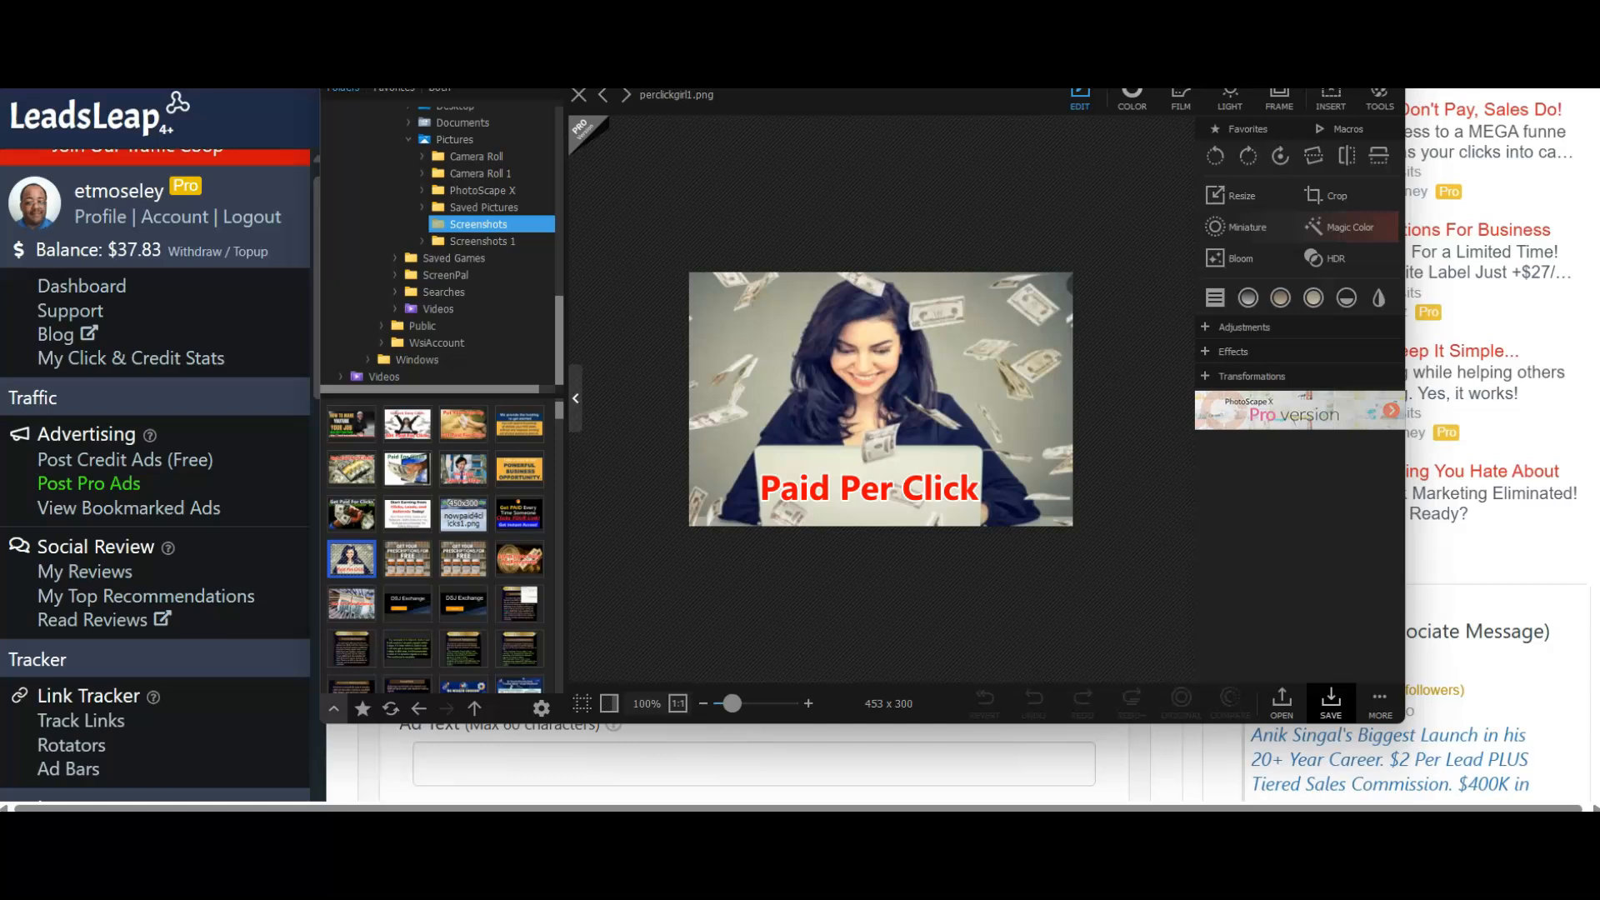
scroll(463, 514, down, 1)
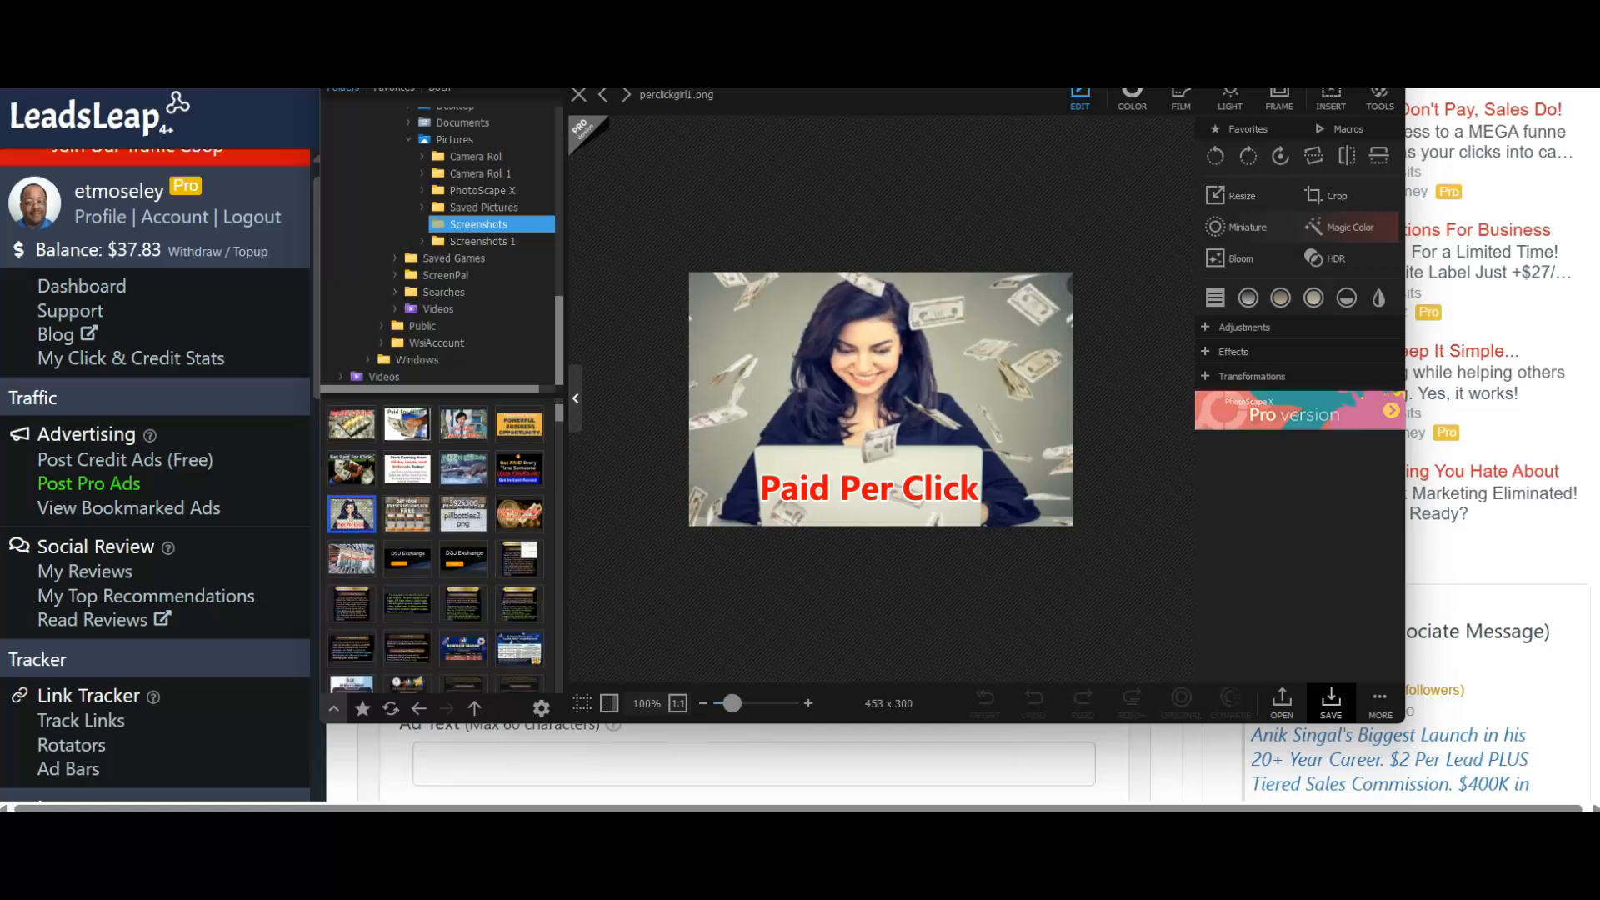
scroll(463, 514, down, 2)
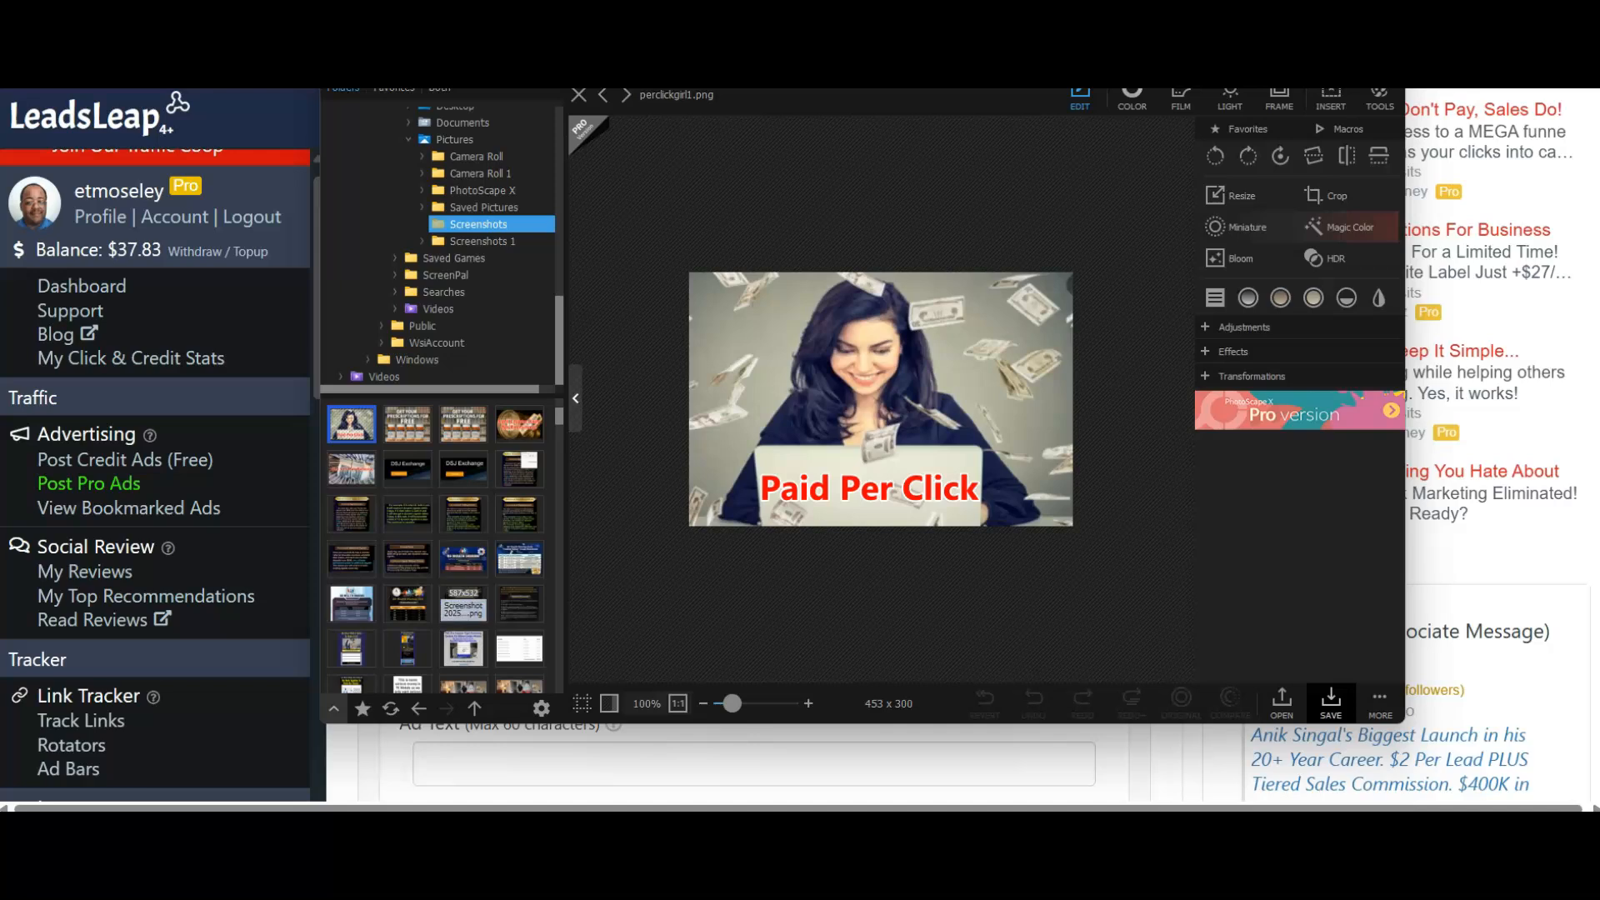
click(463, 603)
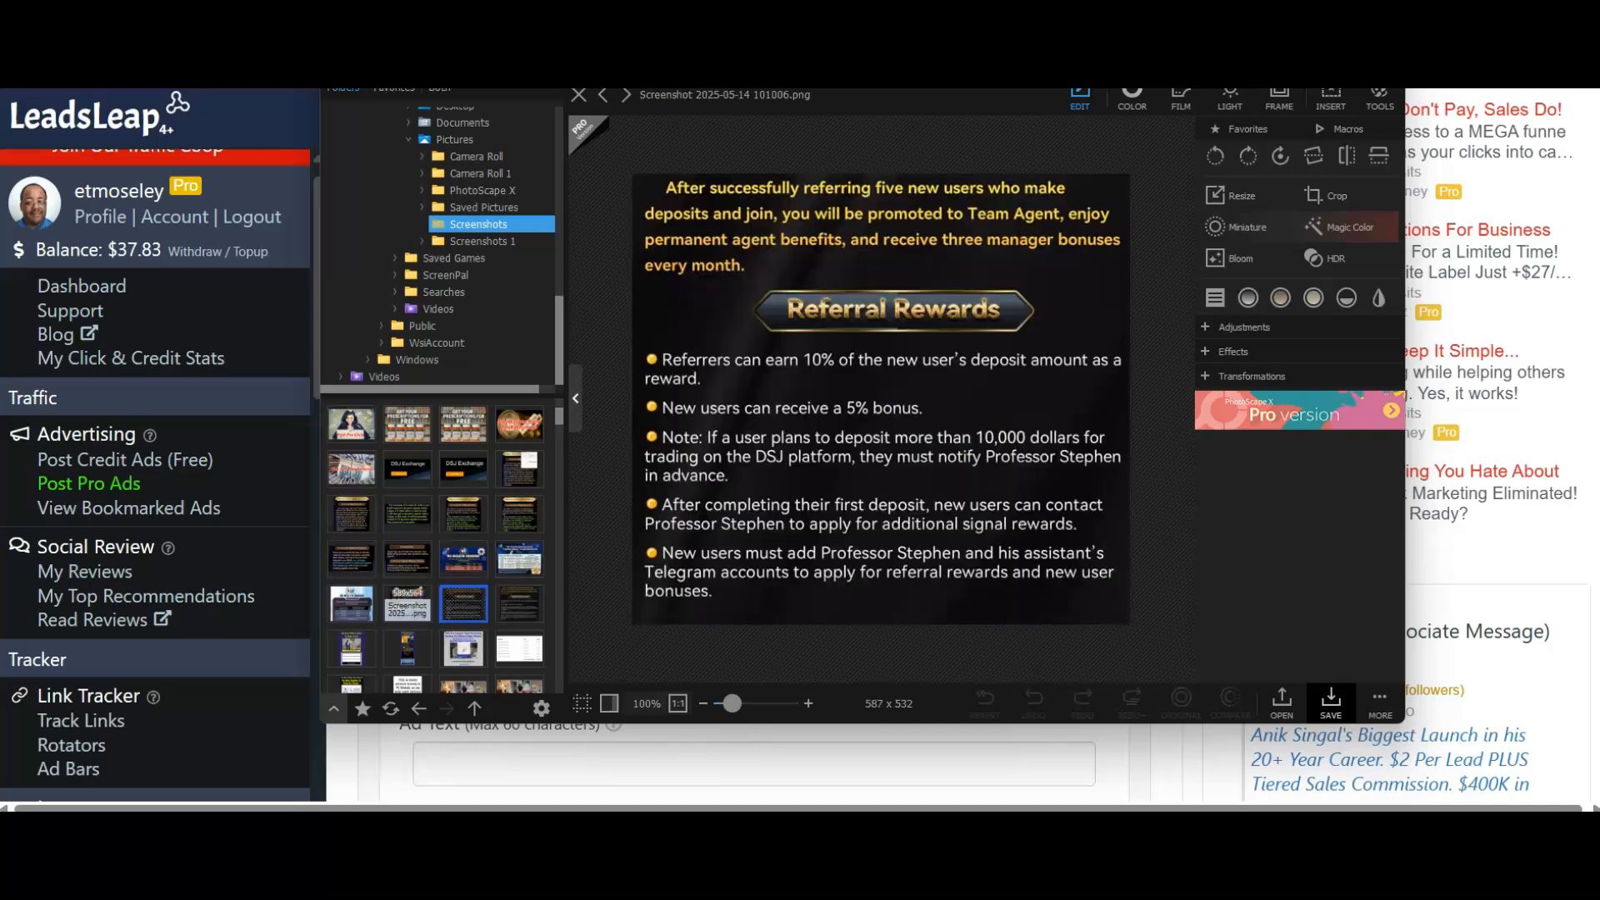
click(351, 604)
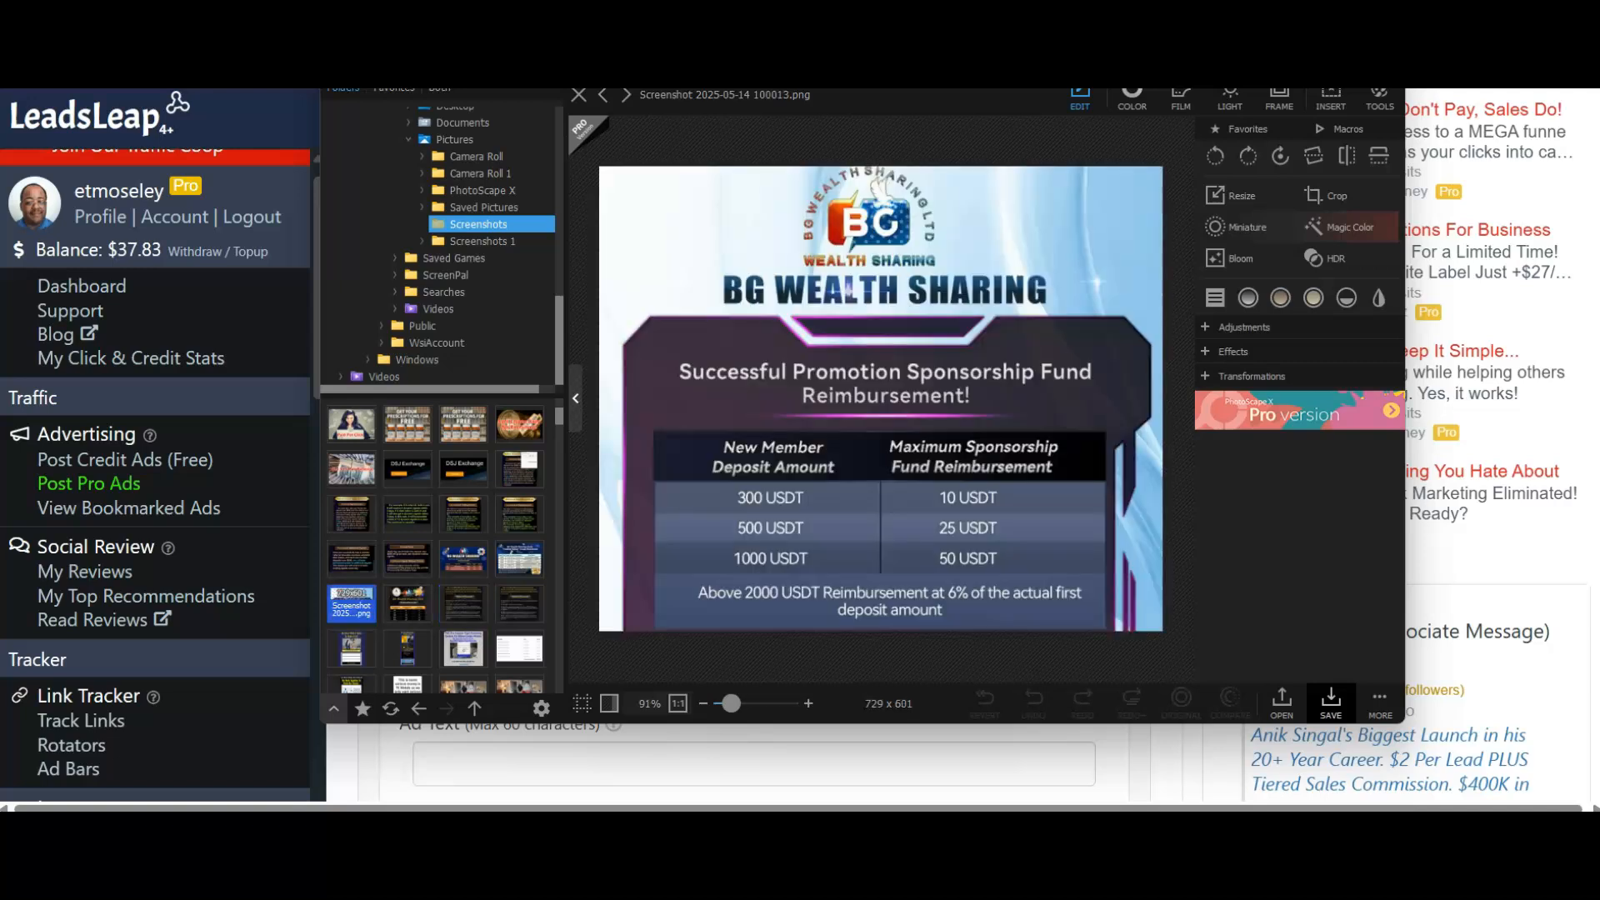
Preview the two "Got All This FREE Stuff as a YouTuber!" captures and the over-50 YouTube video thumbnail.
scroll(435, 550, down, 1)
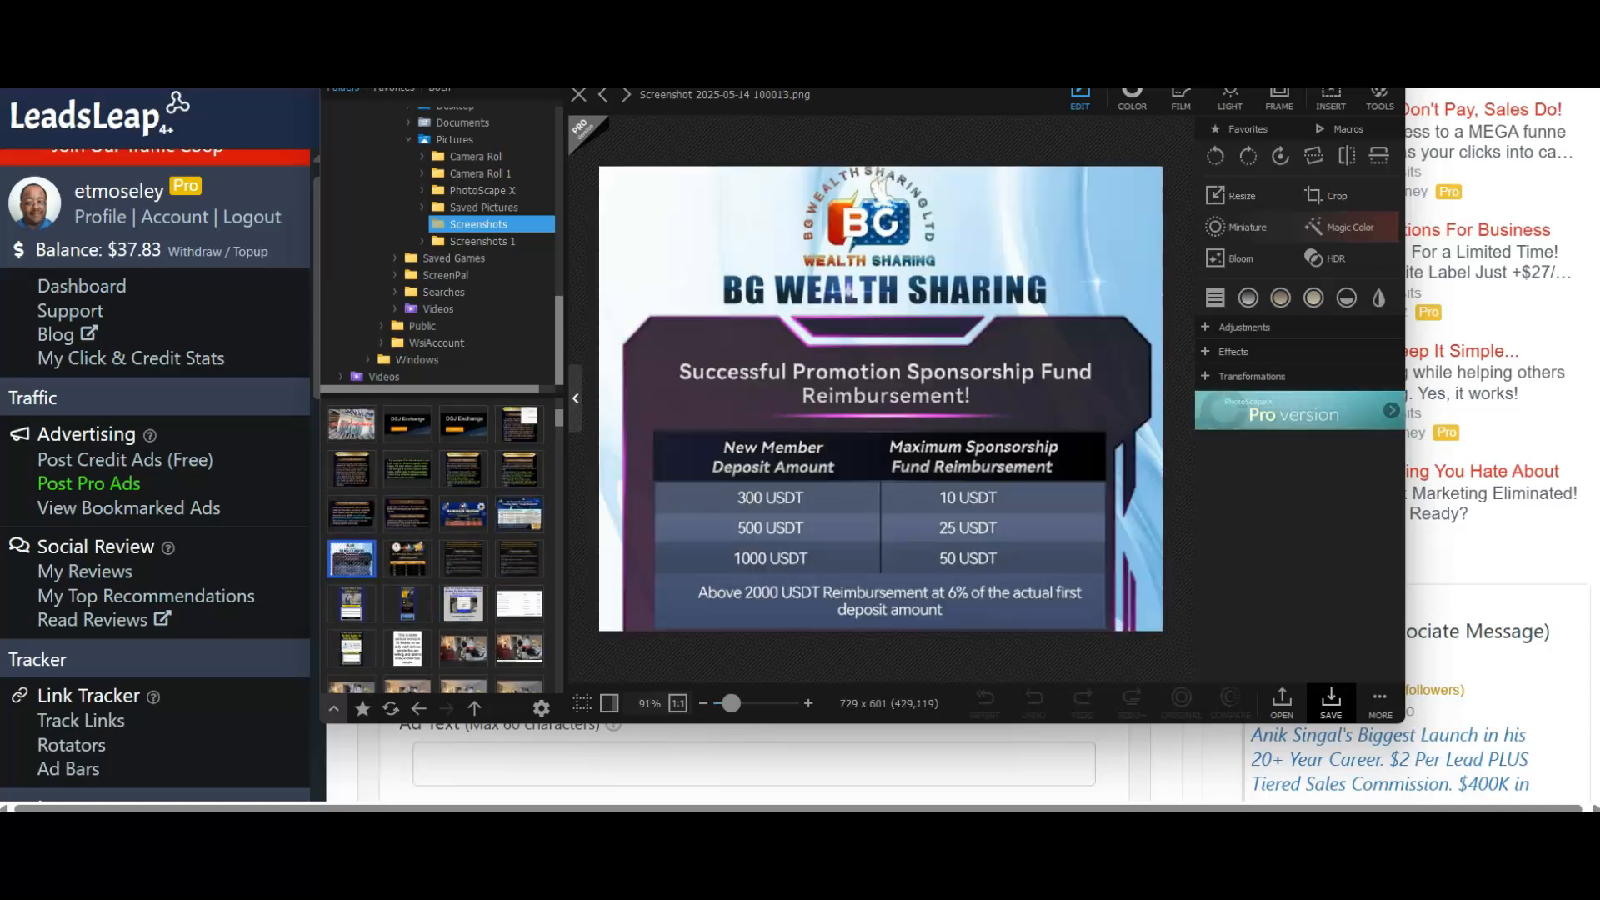
scroll(519, 468, down, 2)
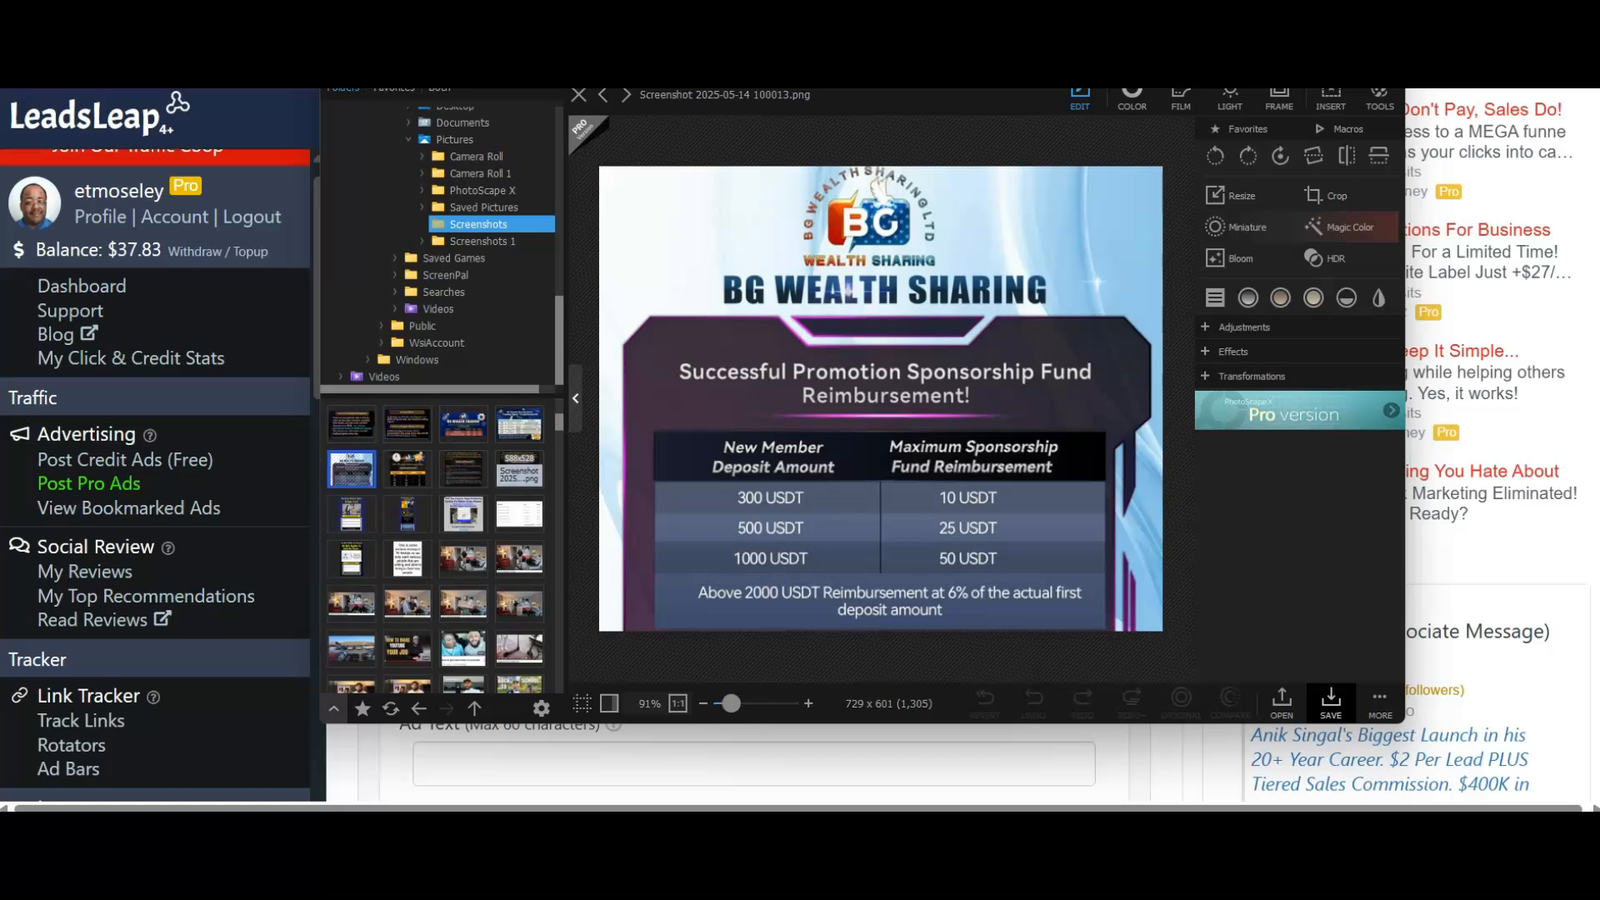
click(464, 603)
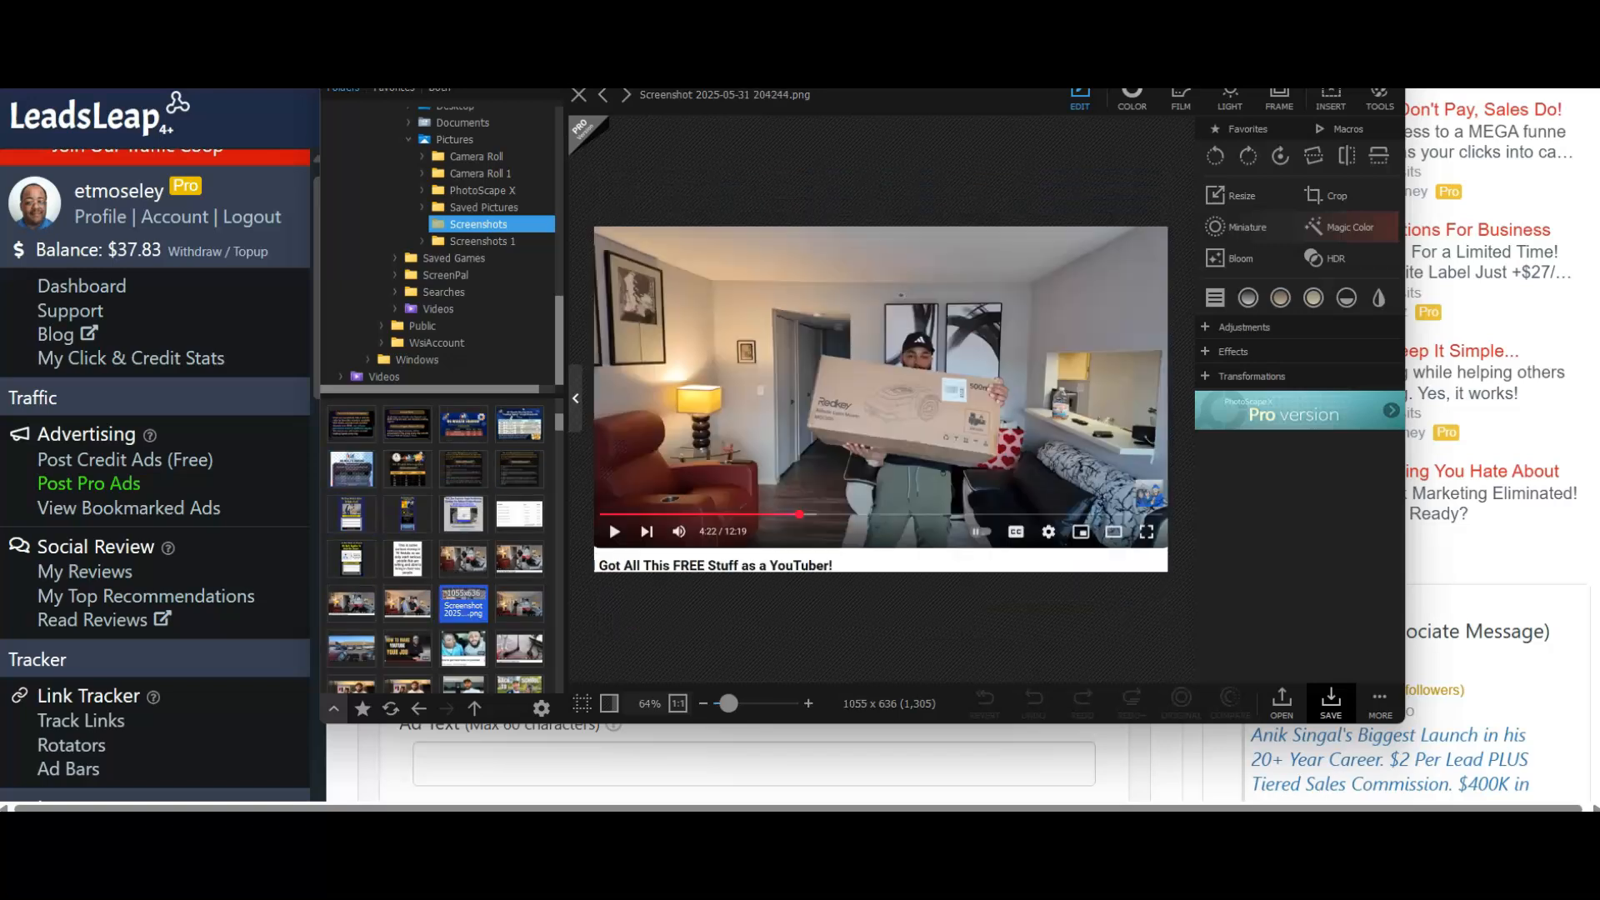
click(352, 603)
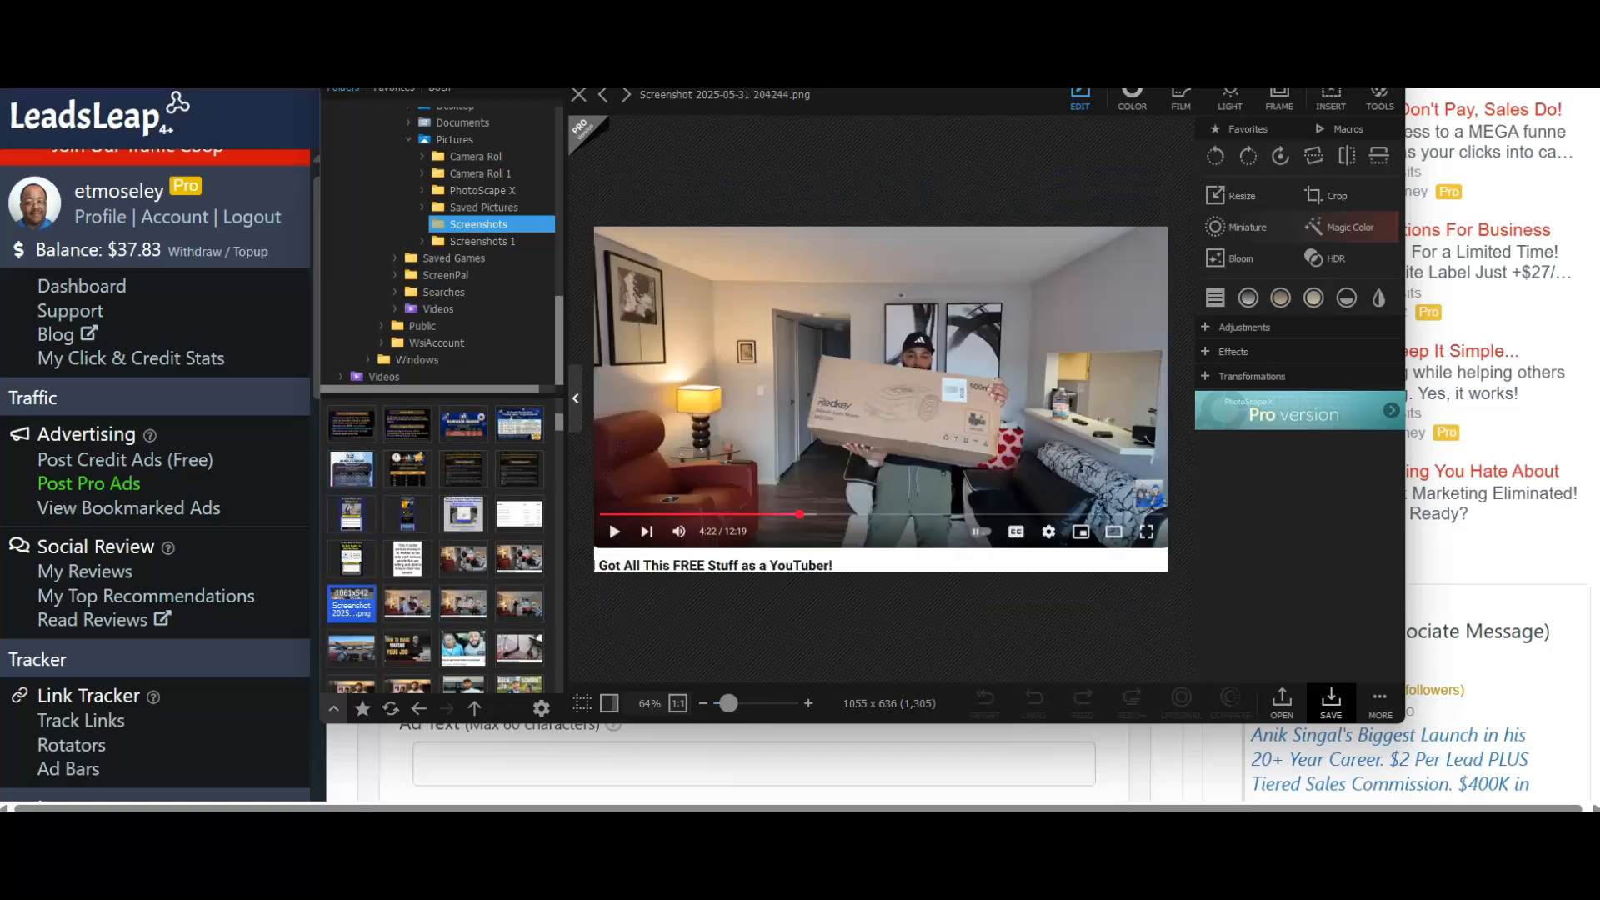
scroll(352, 603, down, 2)
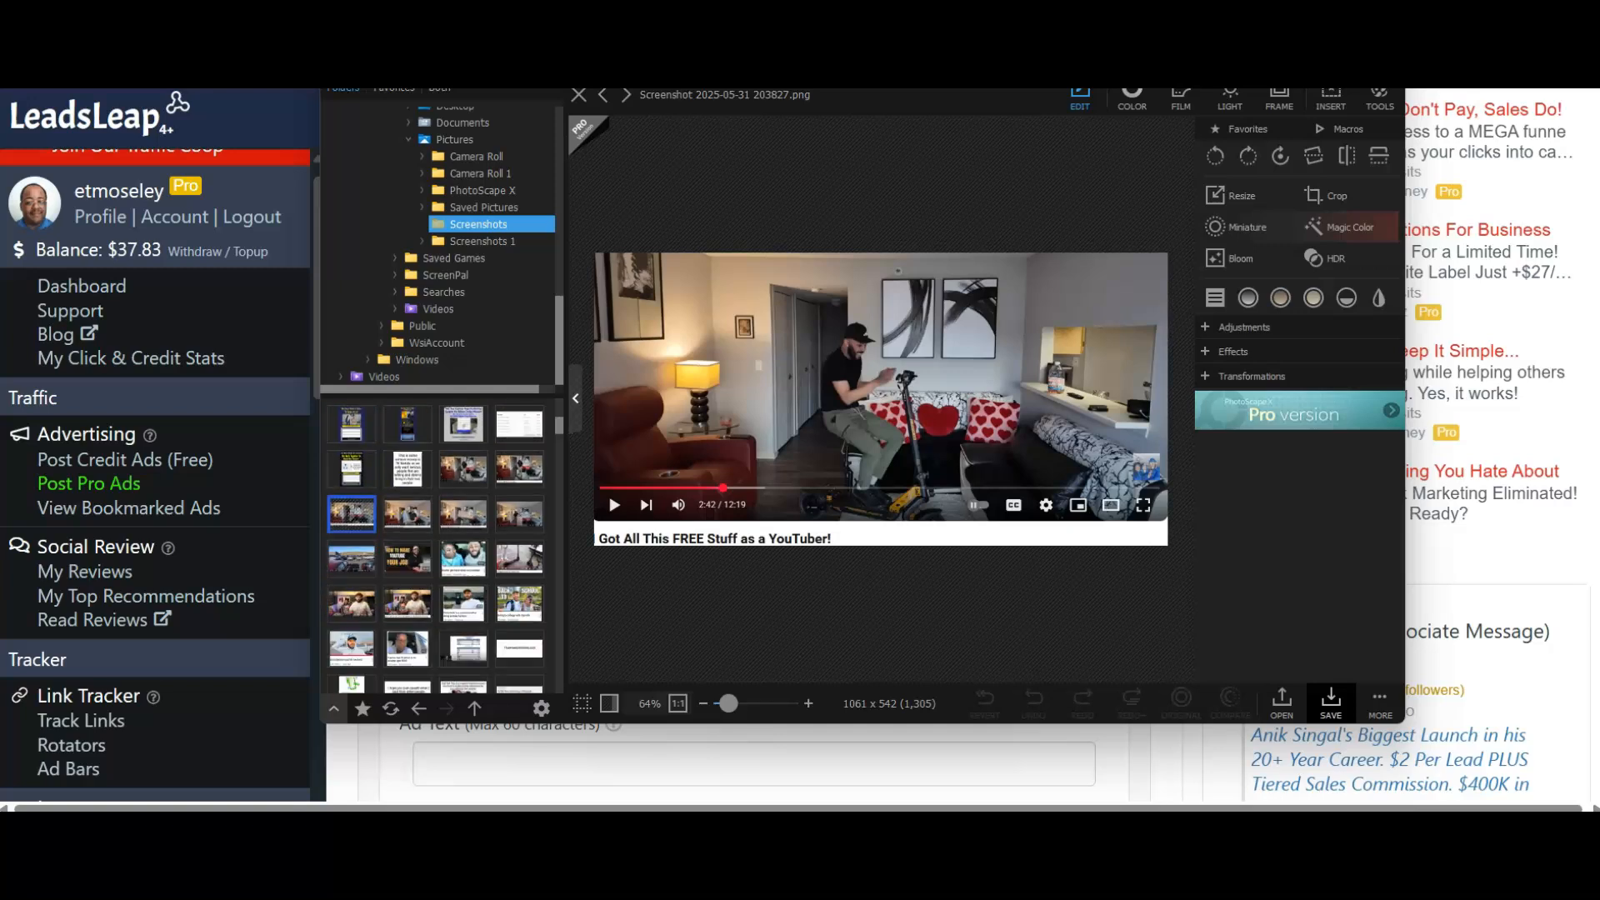
click(408, 648)
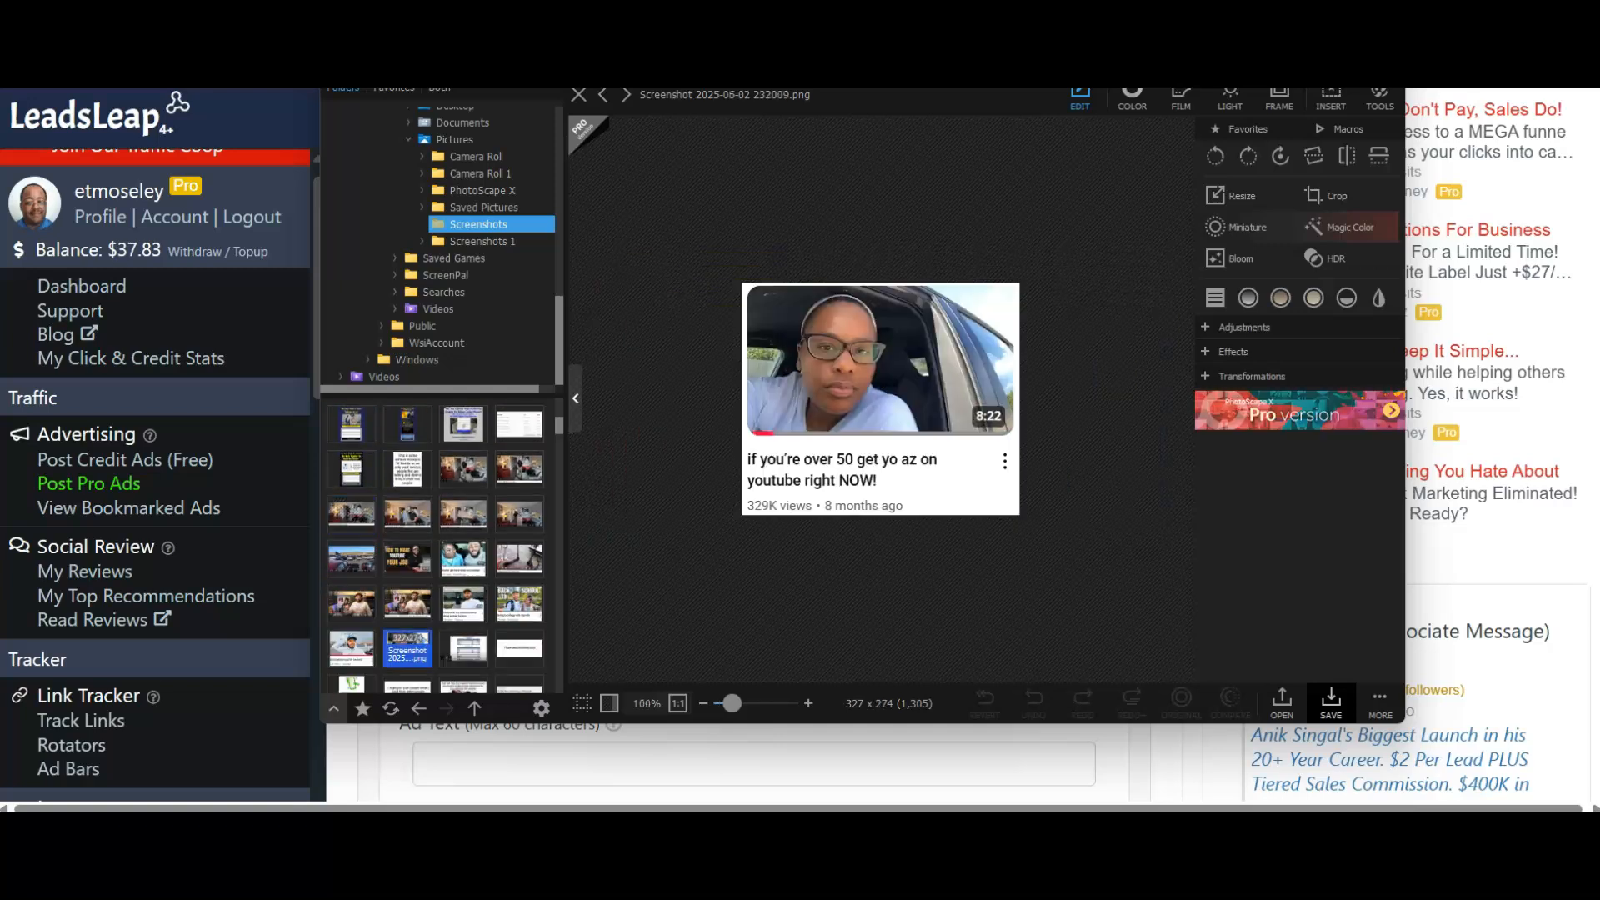
Preview the "106,000 Jobs Lost" screenshot, browse the remaining pictures and close PhotoScape X.
scroll(407, 633, down, 3)
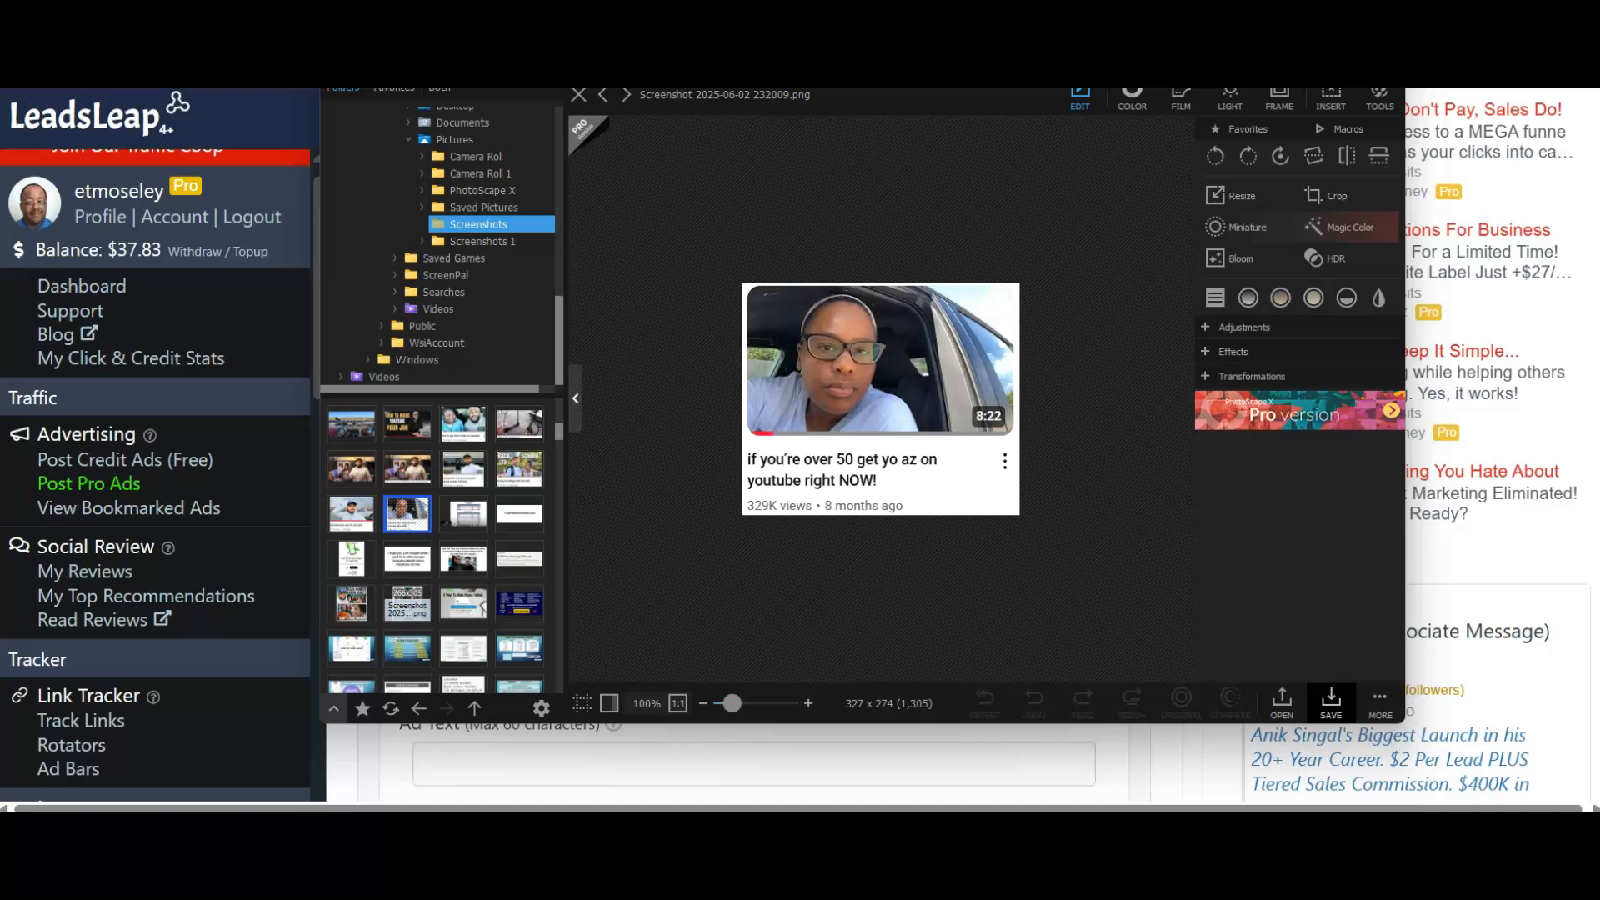
scroll(407, 604, down, 2)
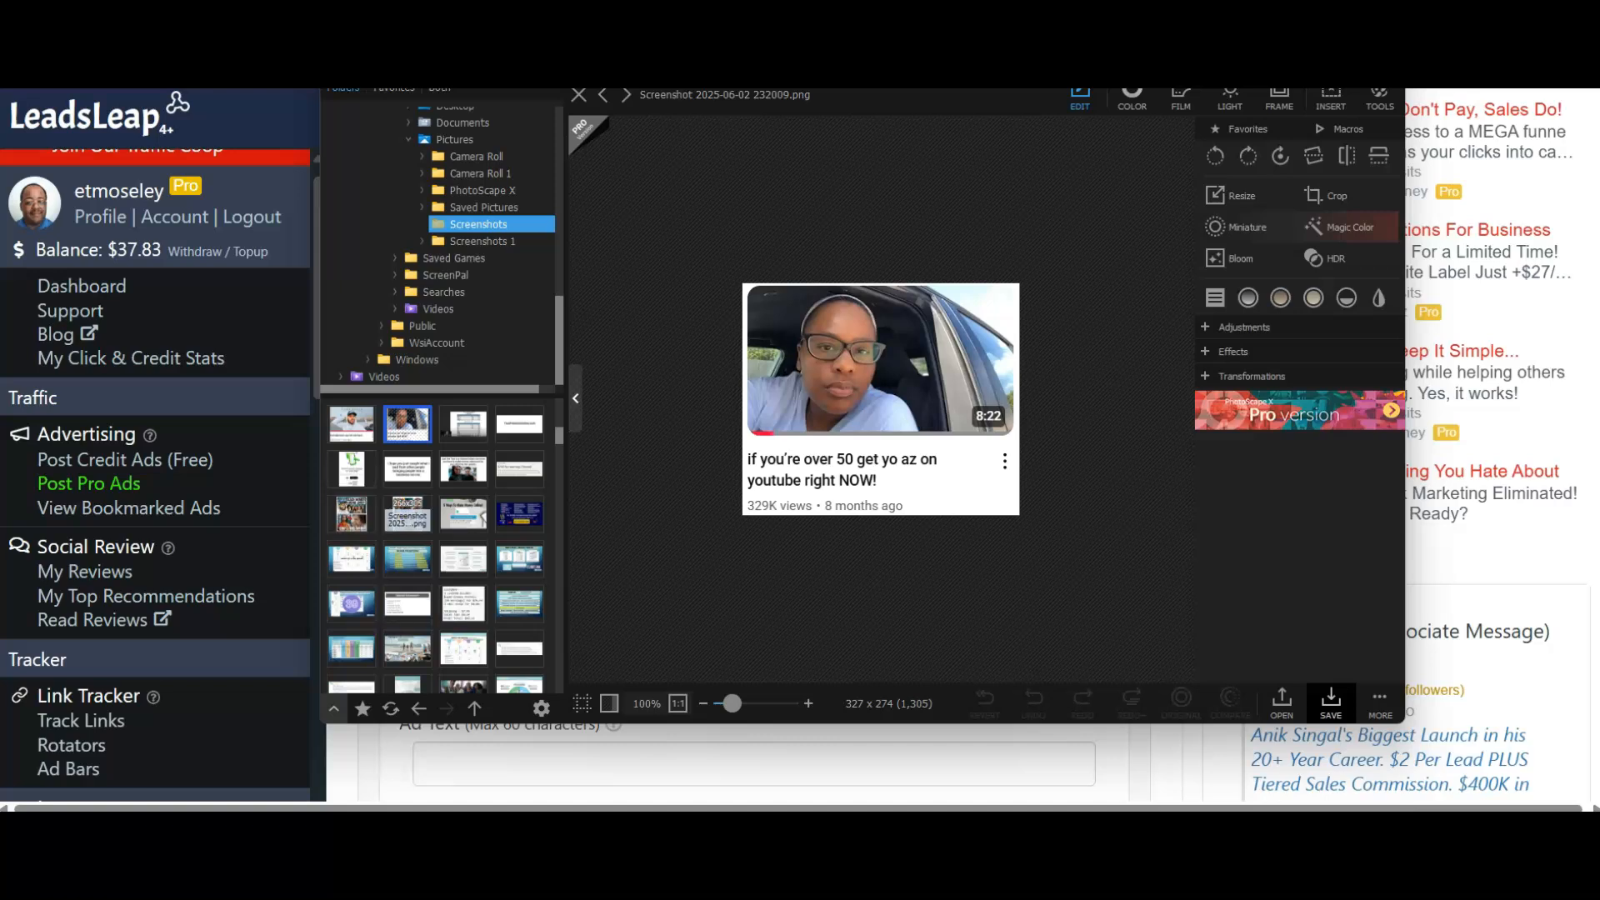
click(408, 513)
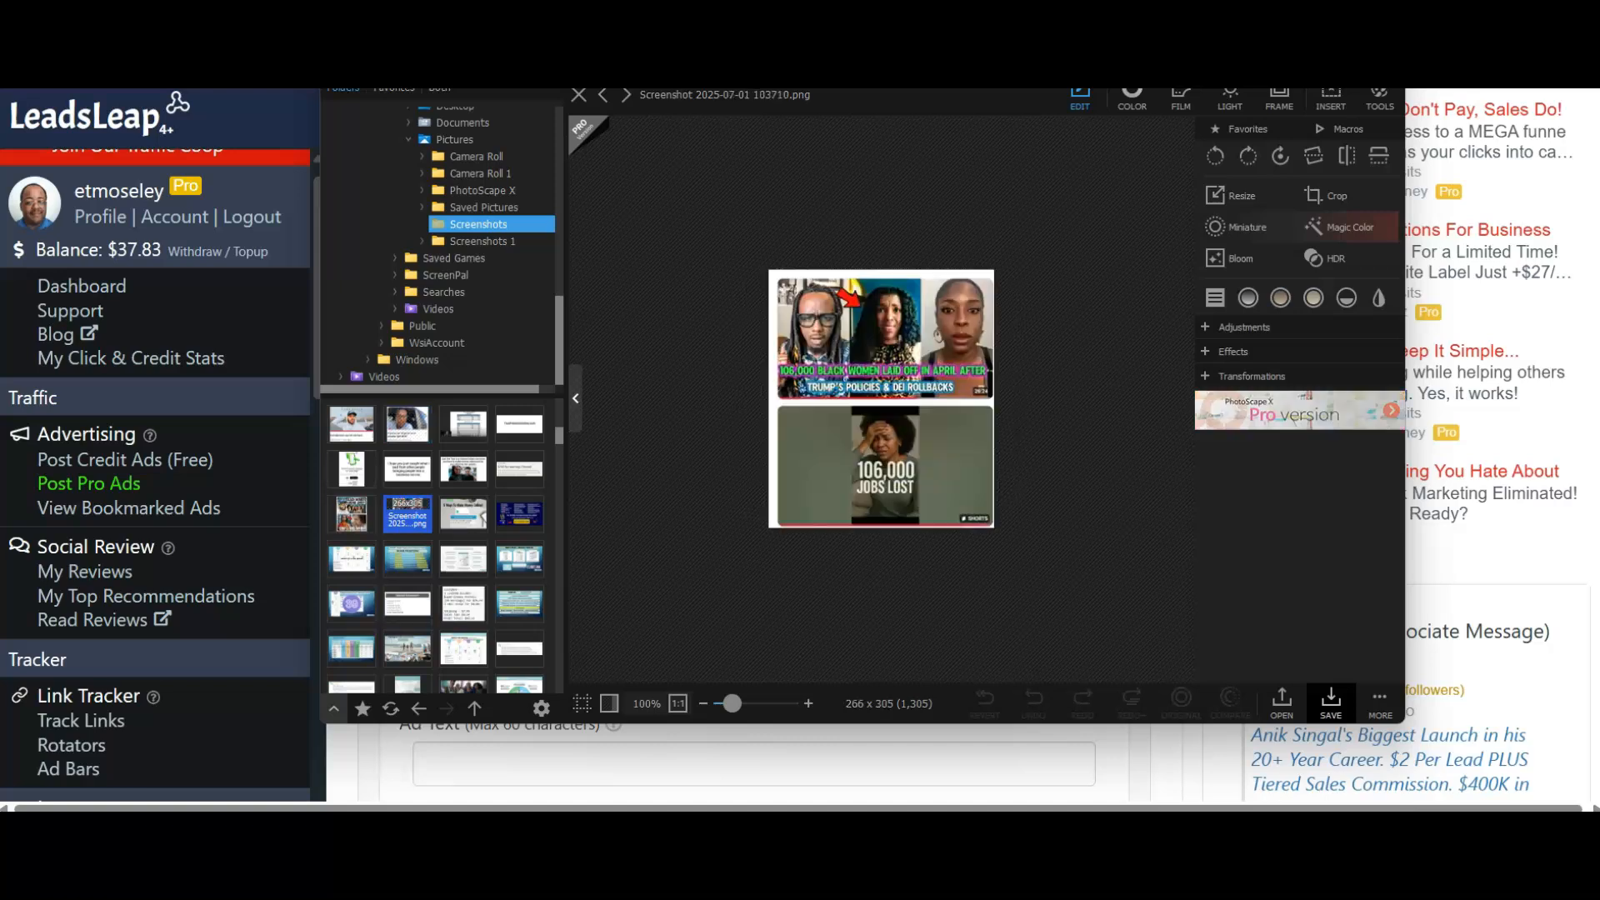
scroll(407, 514, down, 4)
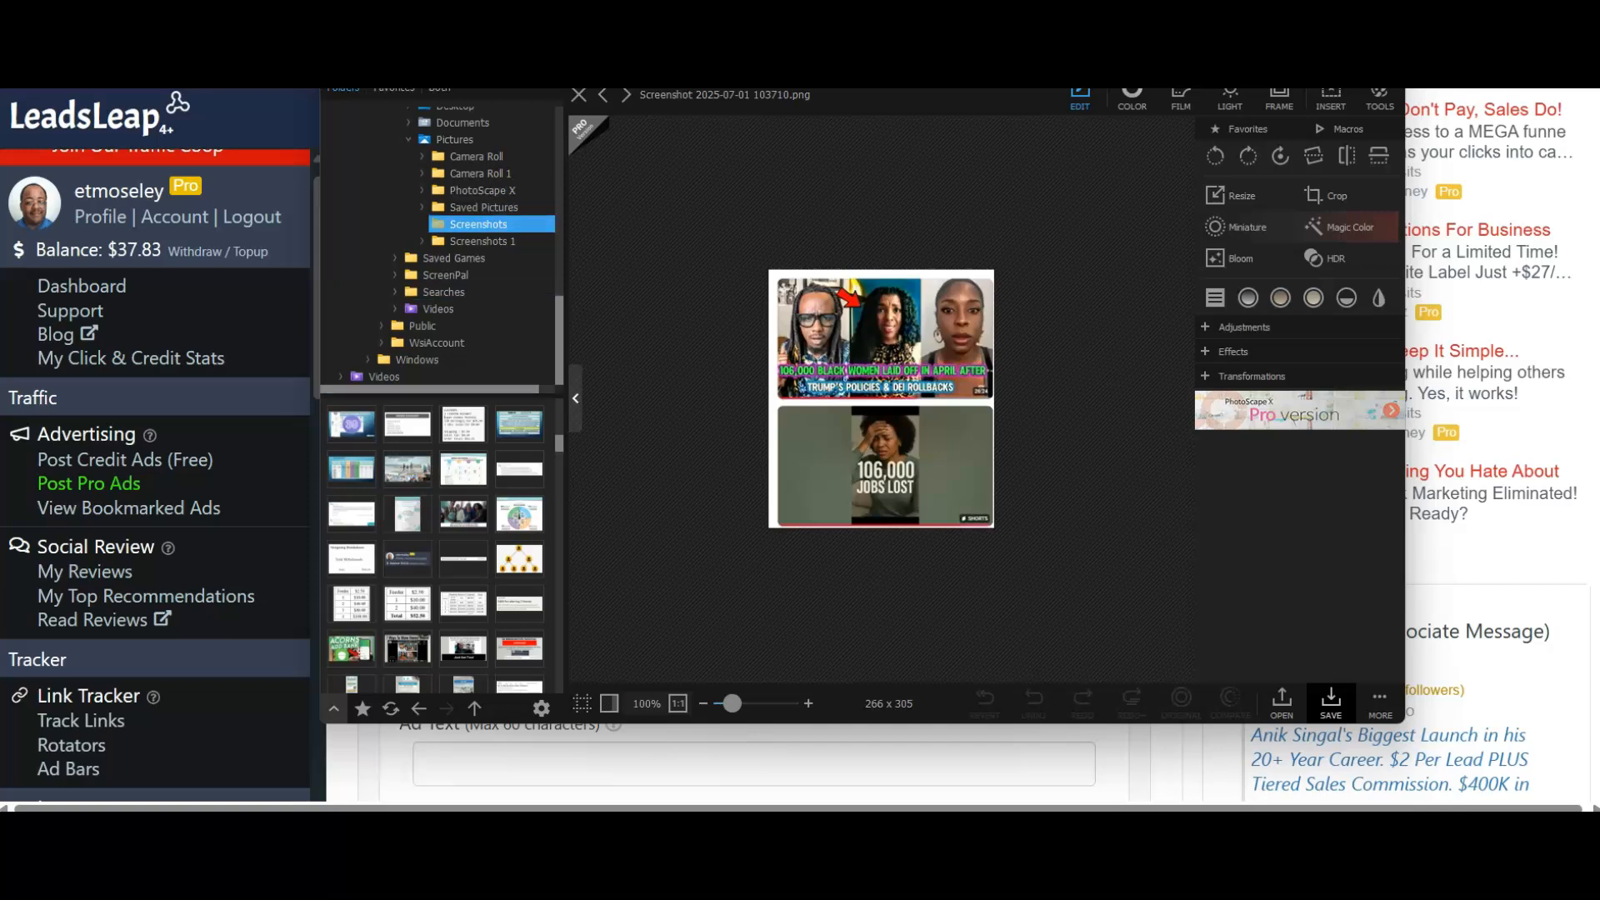
drag(862, 31, 858, 114)
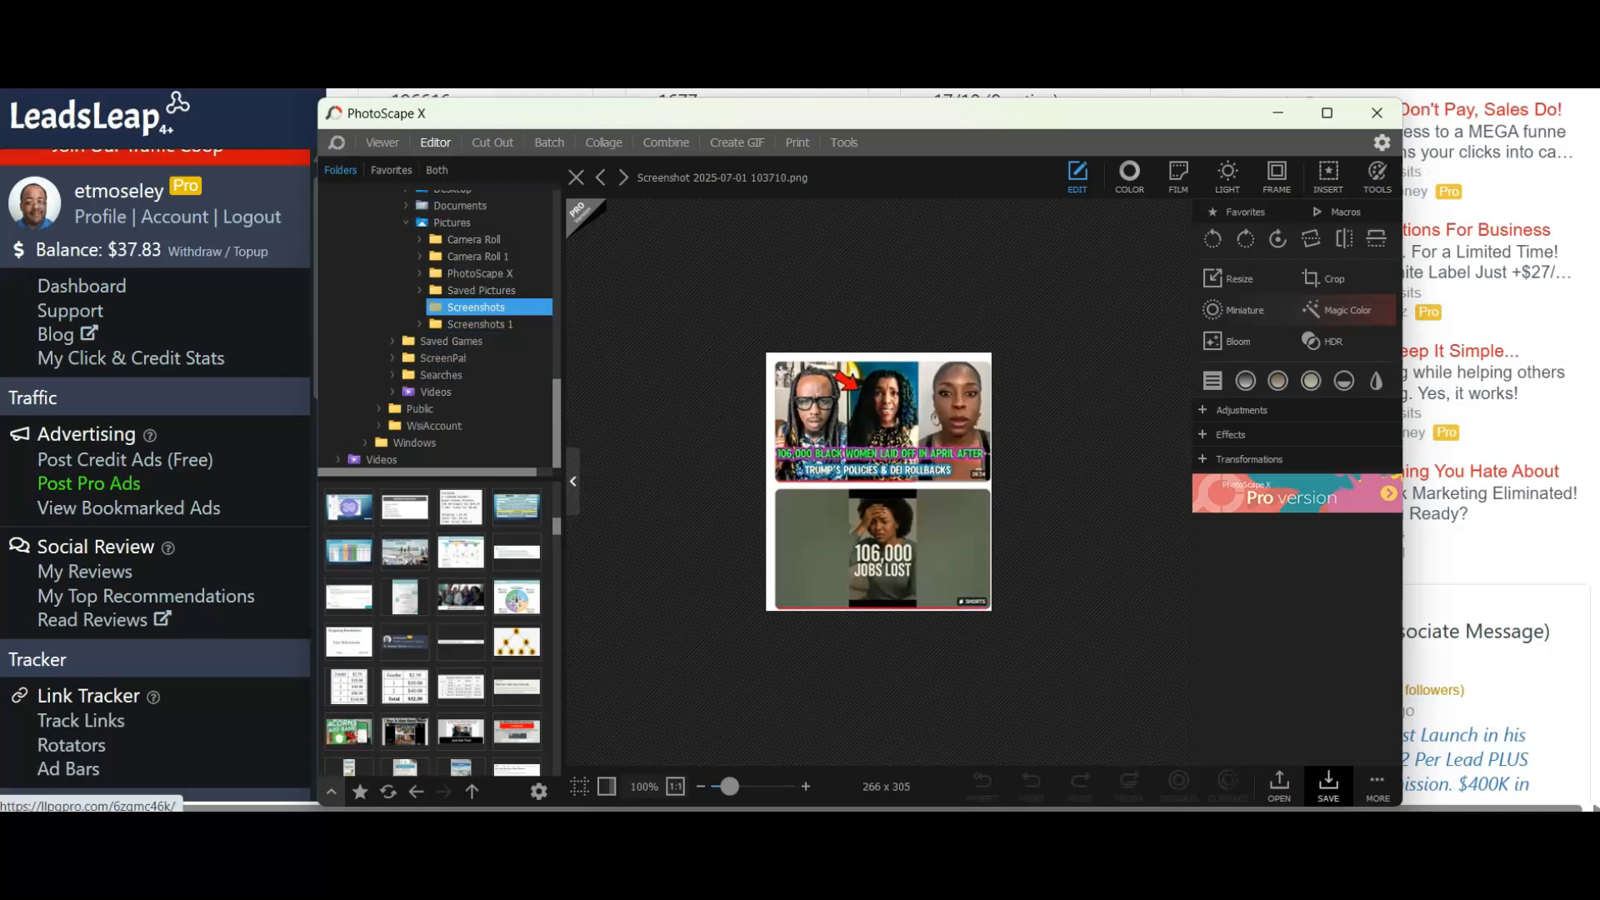
click(1376, 112)
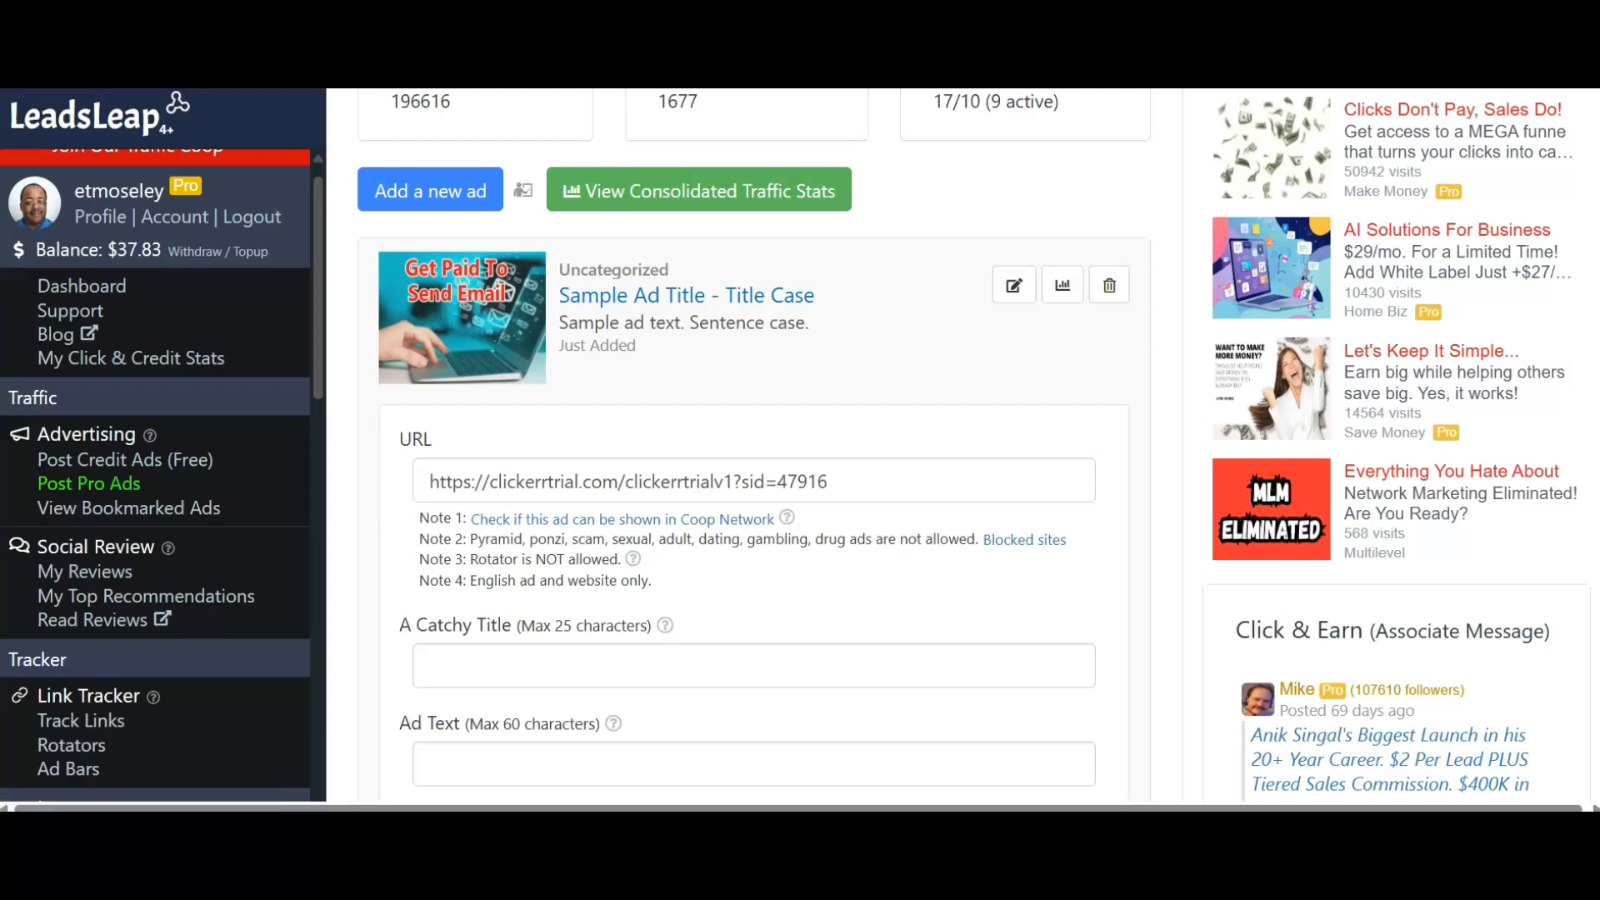
Review the new ad's form and preview, and the titles and texts of the existing ads below it.
scroll(983, 445, down, 3)
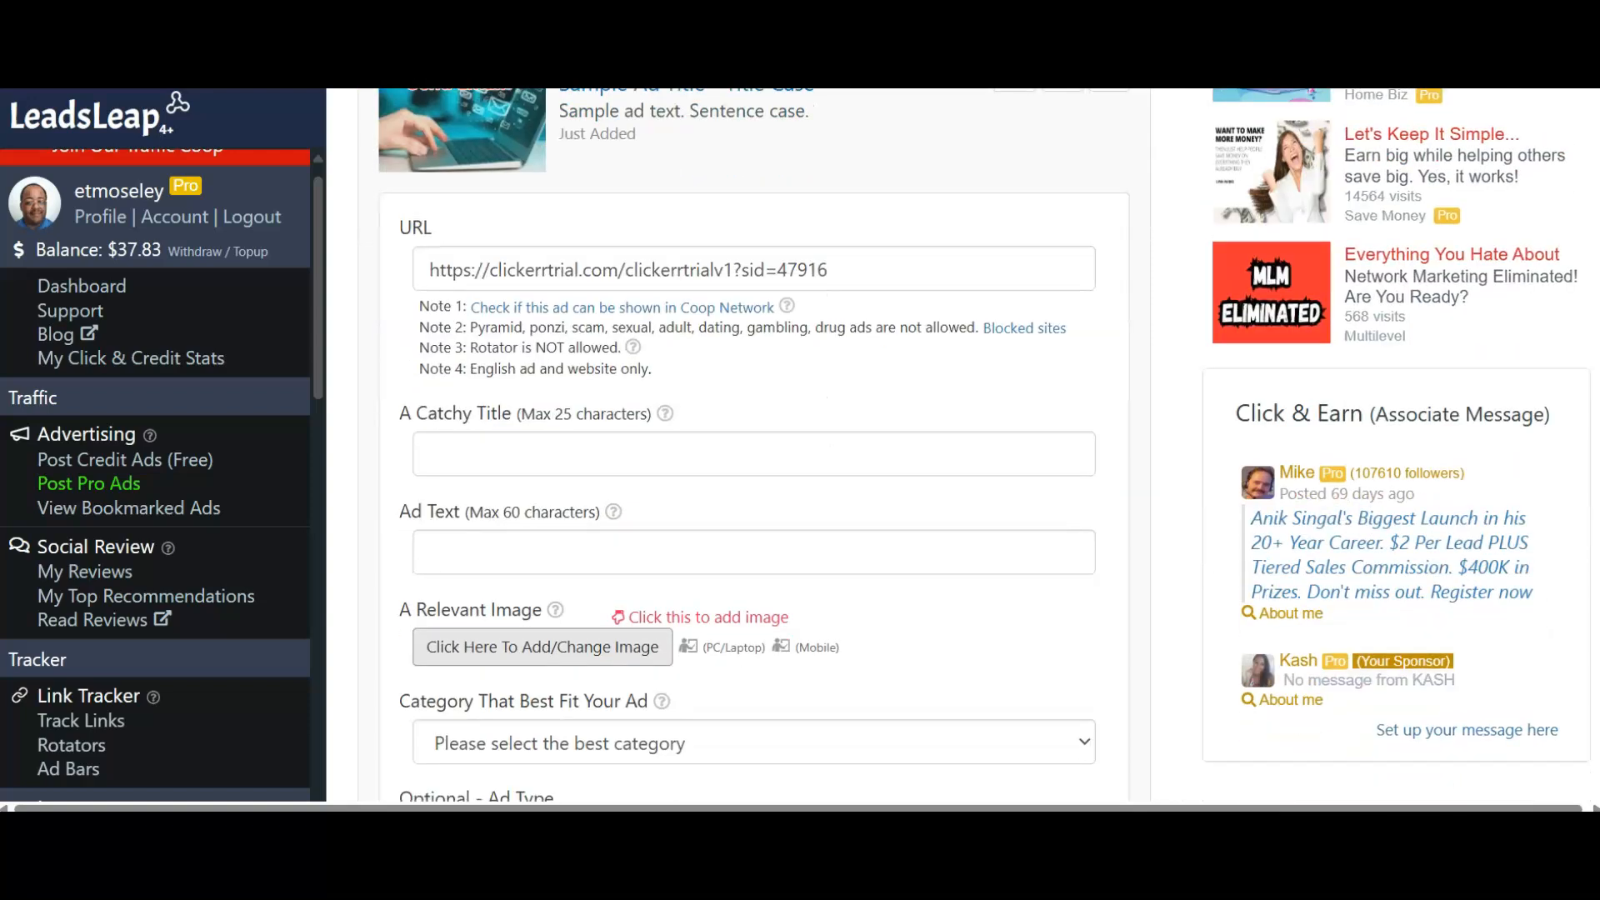
scroll(633, 308, up, 3)
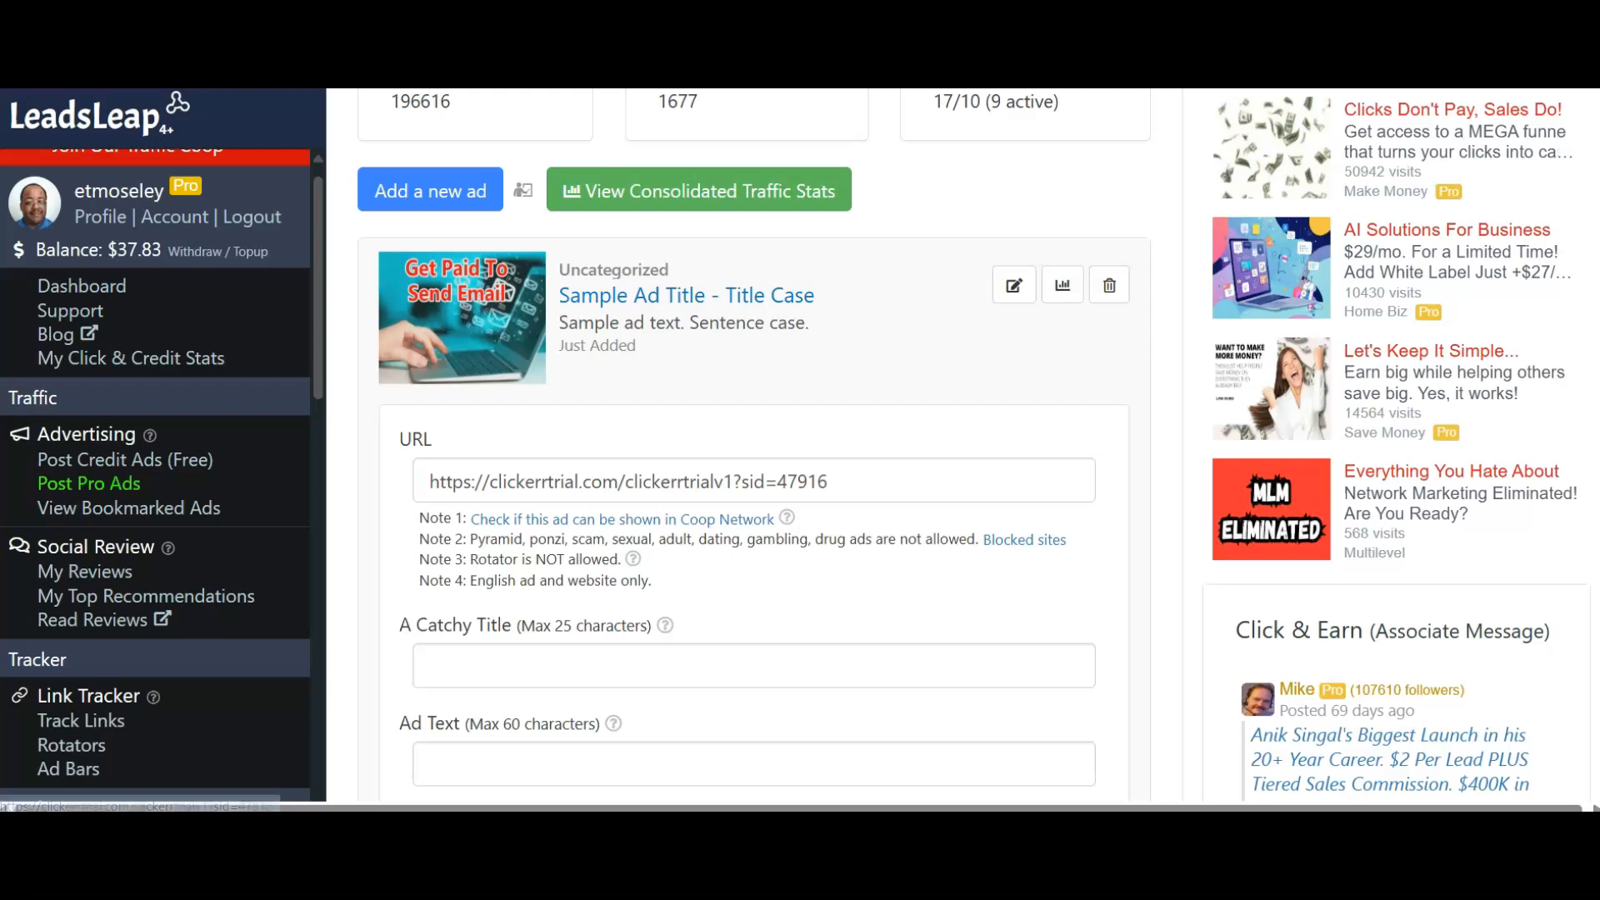
scroll(750, 445, down, 8)
scroll(750, 445, down, 15)
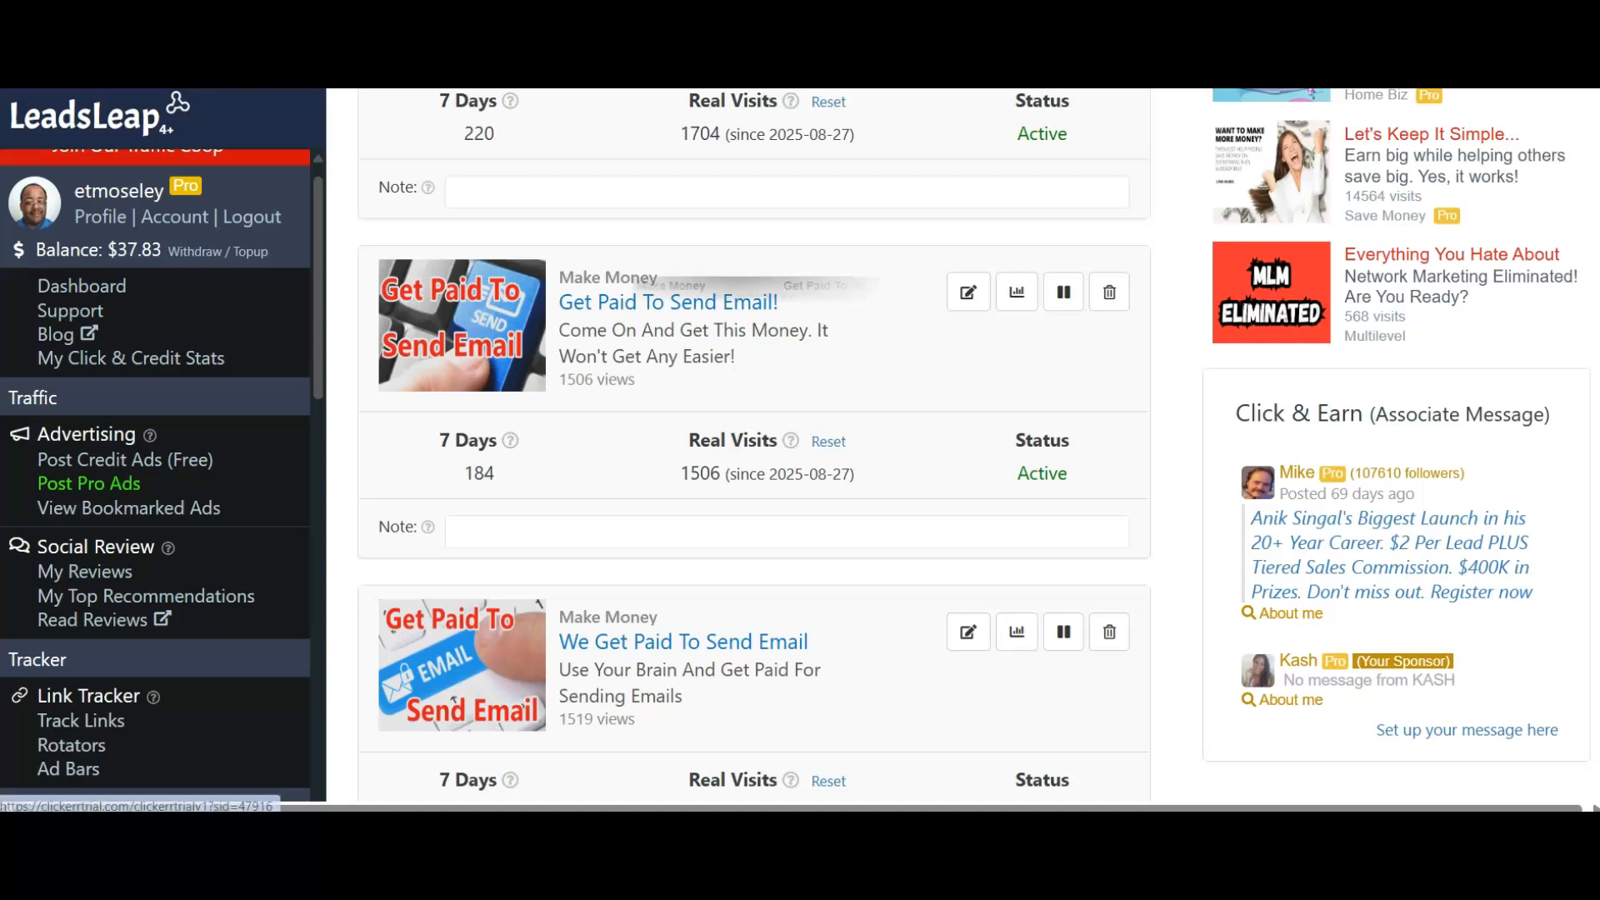
scroll(733, 302, up, 1)
scroll(752, 445, up, 10)
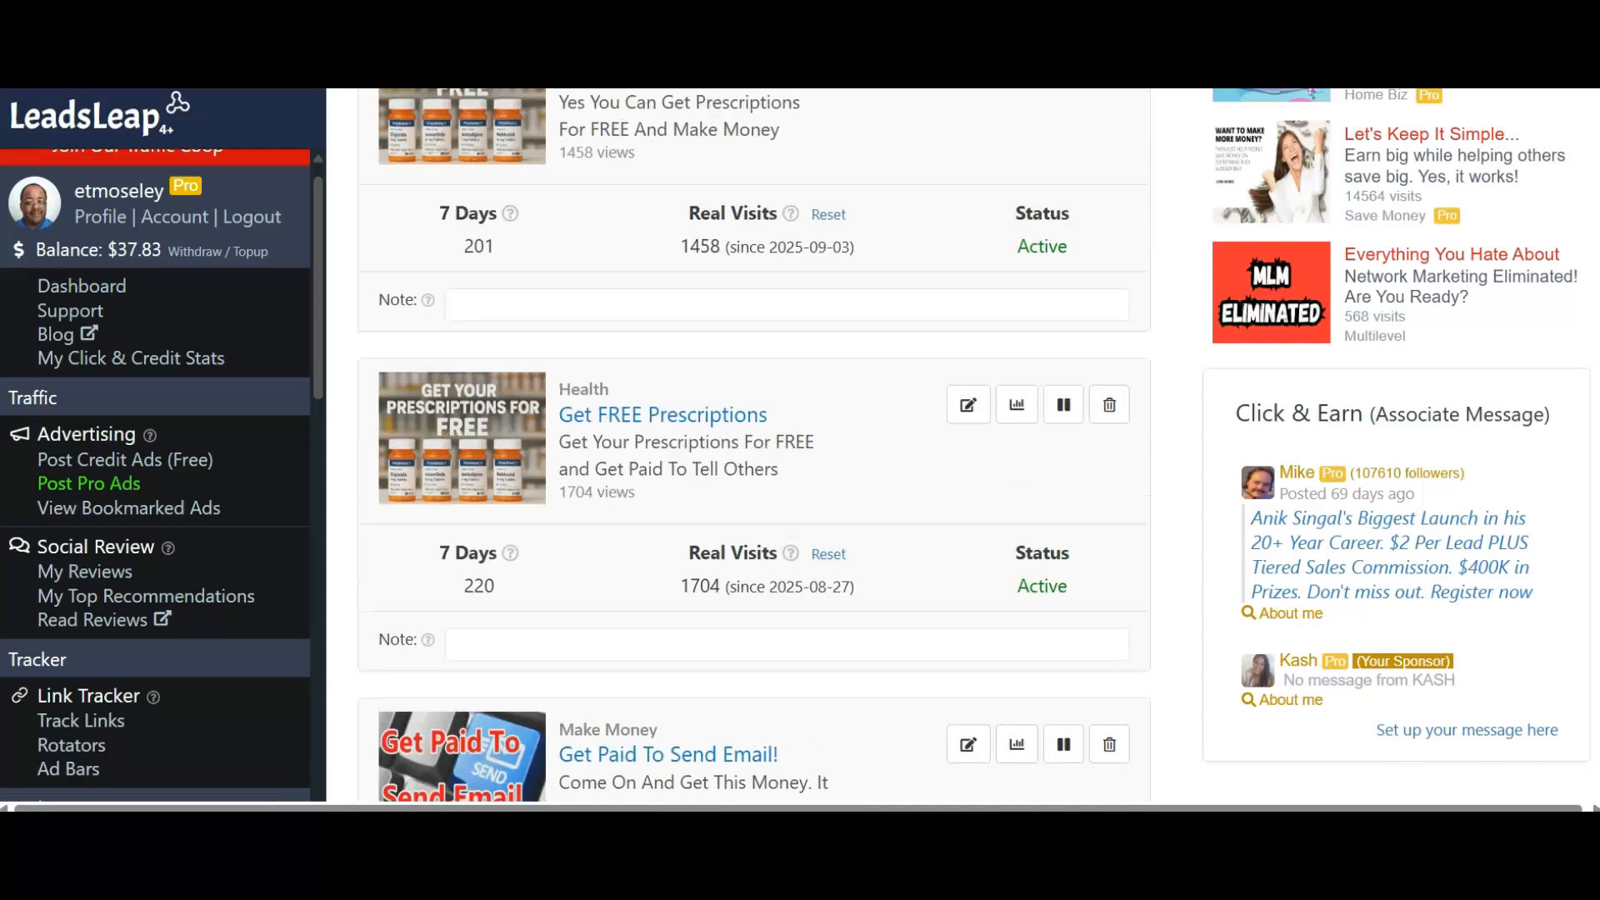
scroll(748, 443, up, 4)
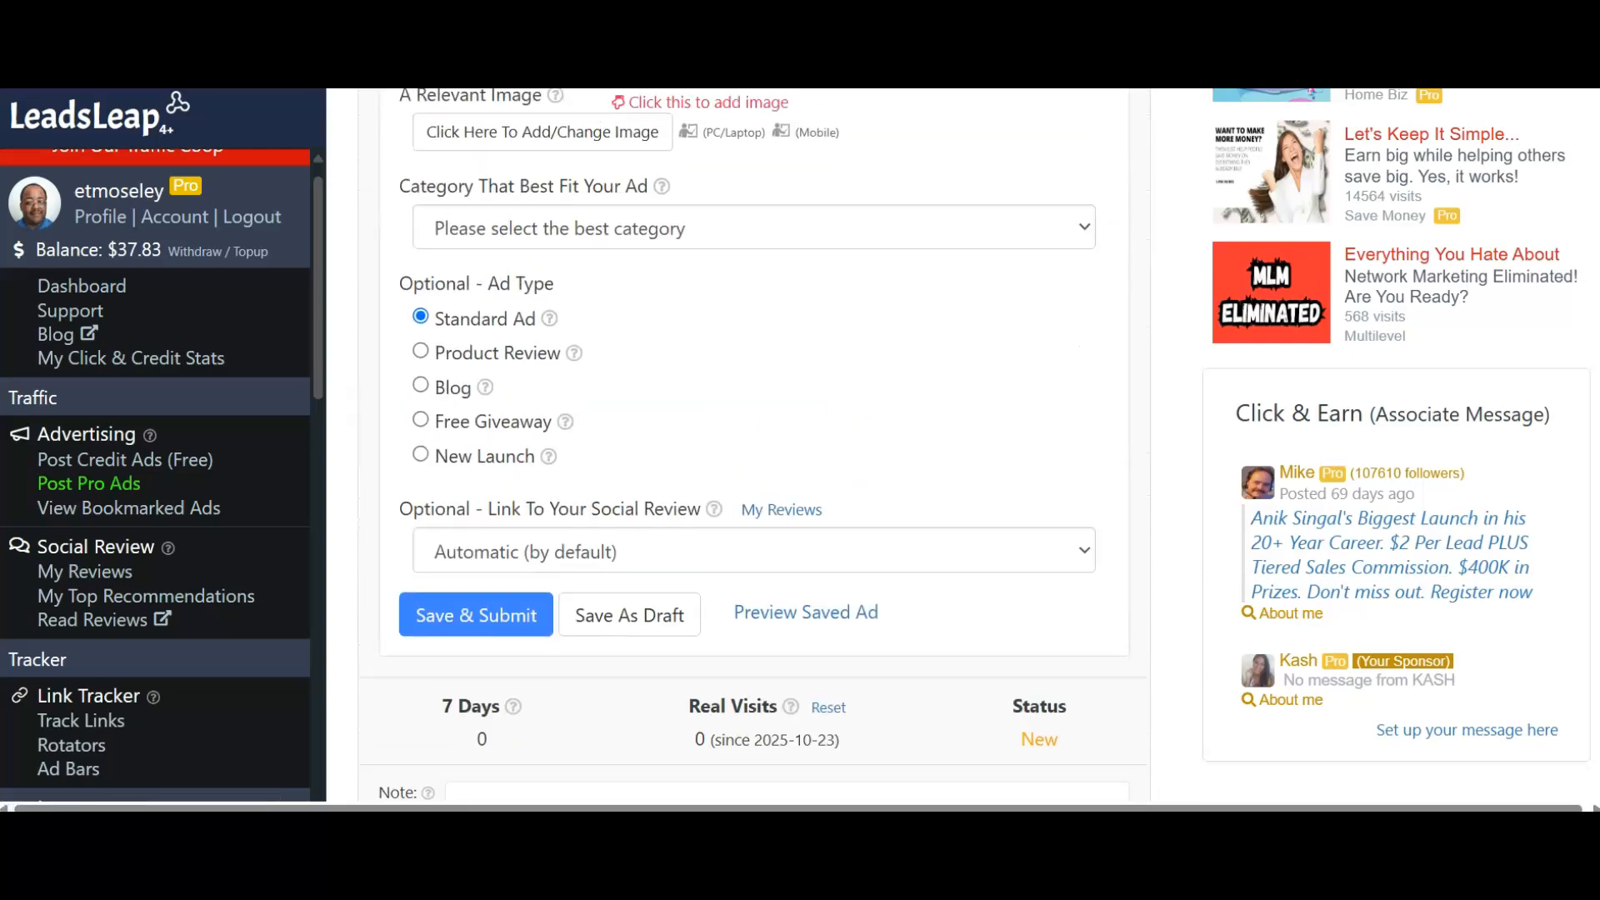
Enter "We Get Paid To Send Email" as the new ad's catchy title.
scroll(750, 445, up, 2)
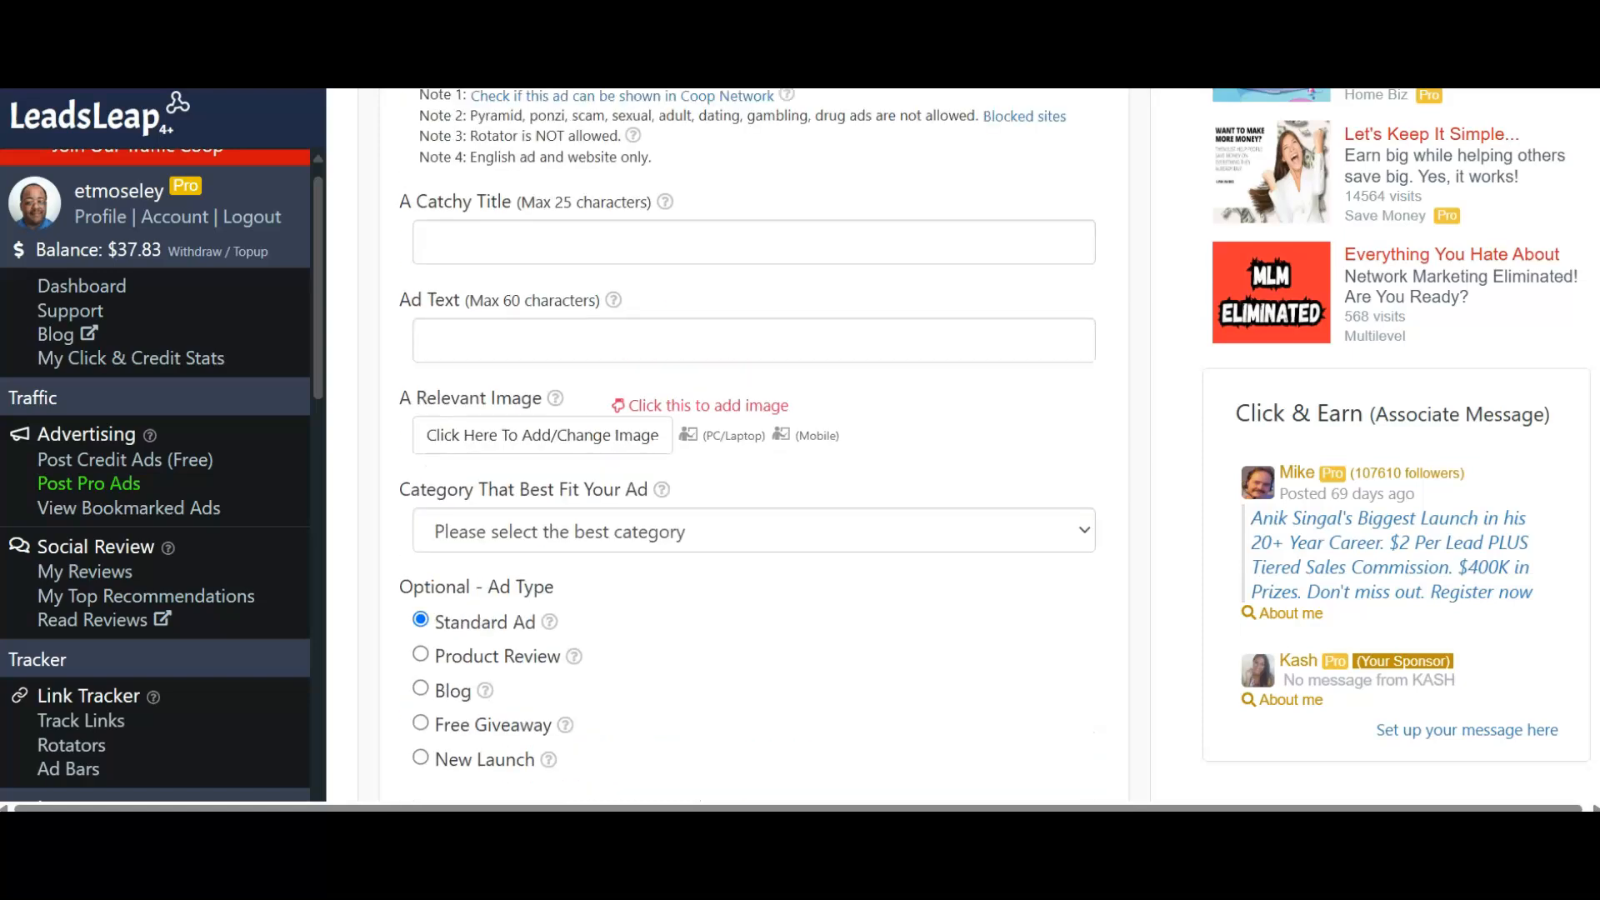
click(753, 348)
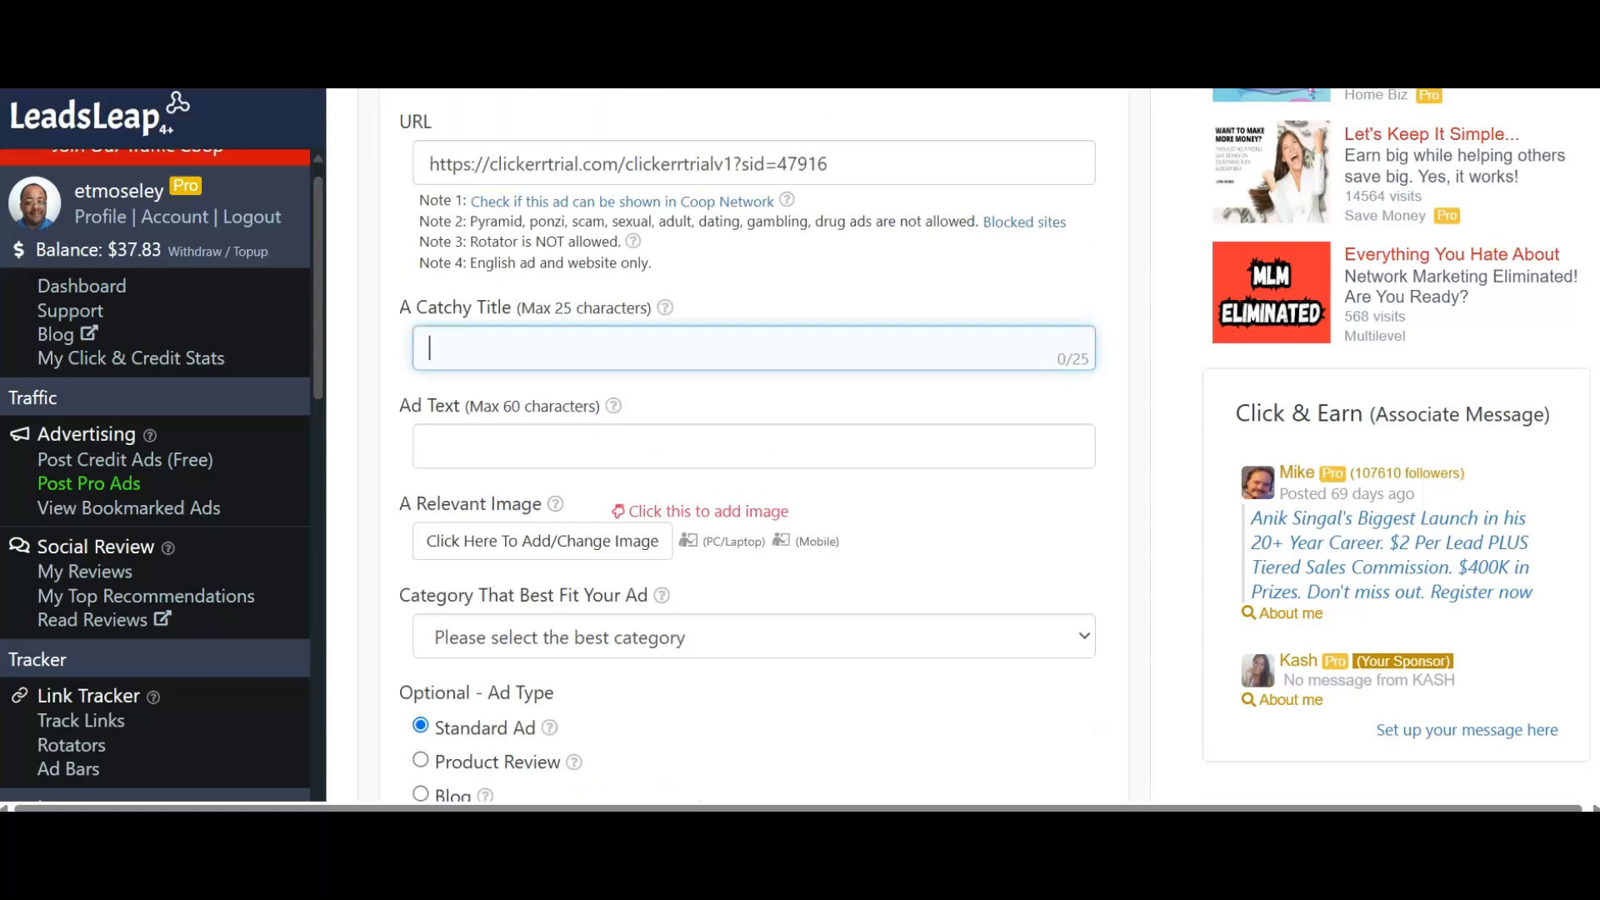
text(We Get Paid To Send )
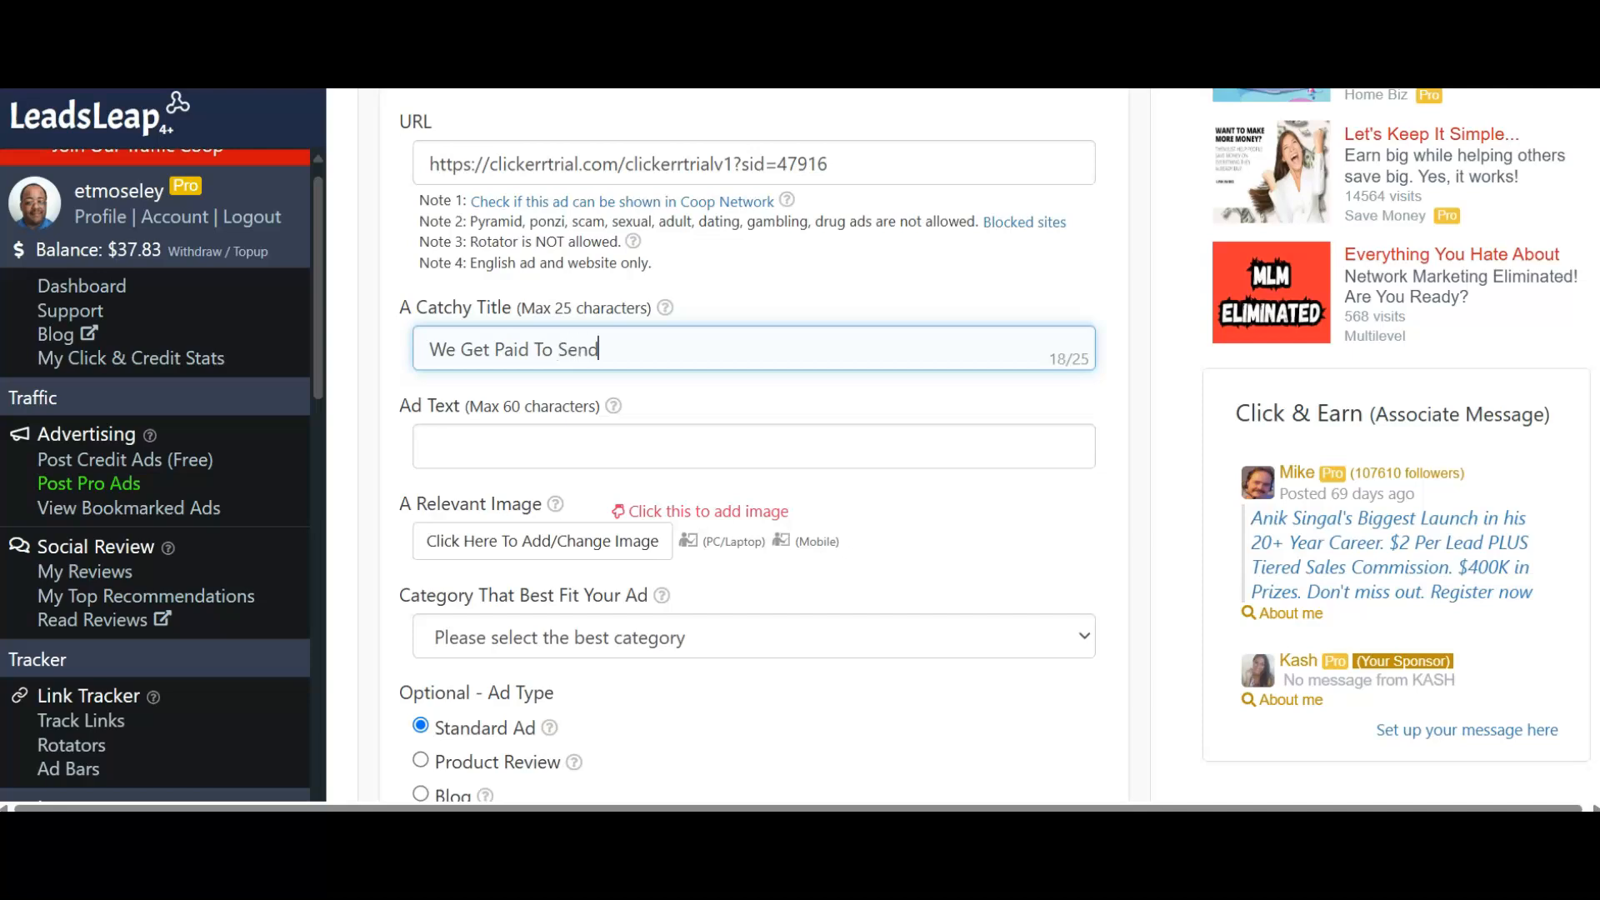
text(Email)
key(alt+Tab)
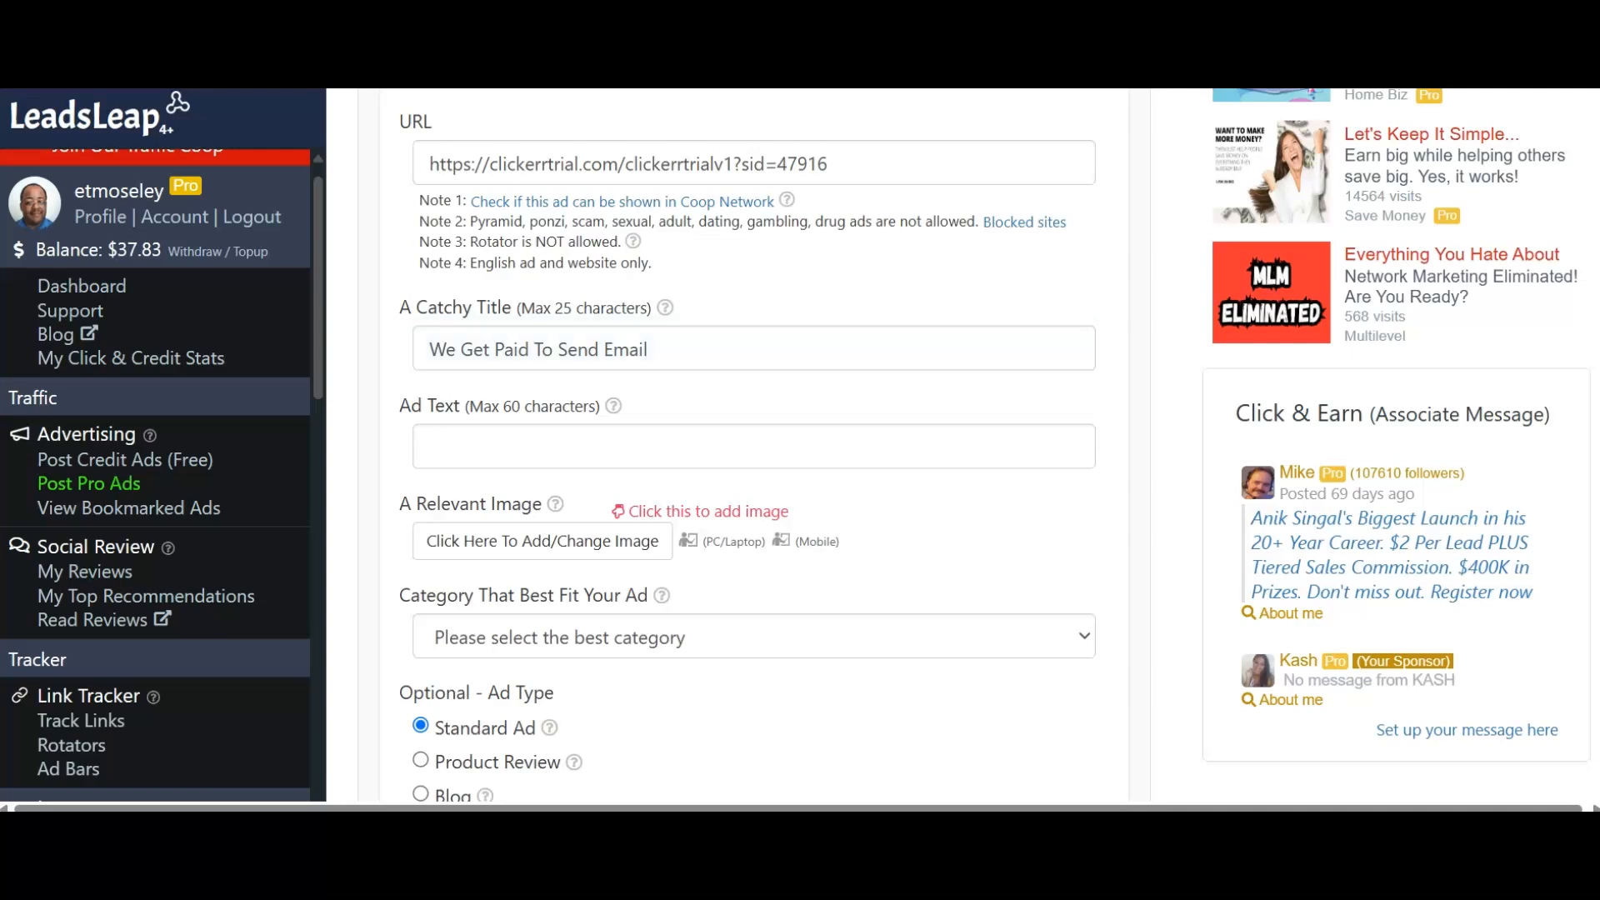
Enter the ad text "This Is How We Make Our Money By Sending Emails" and check it in the ad preview.
click(533, 447)
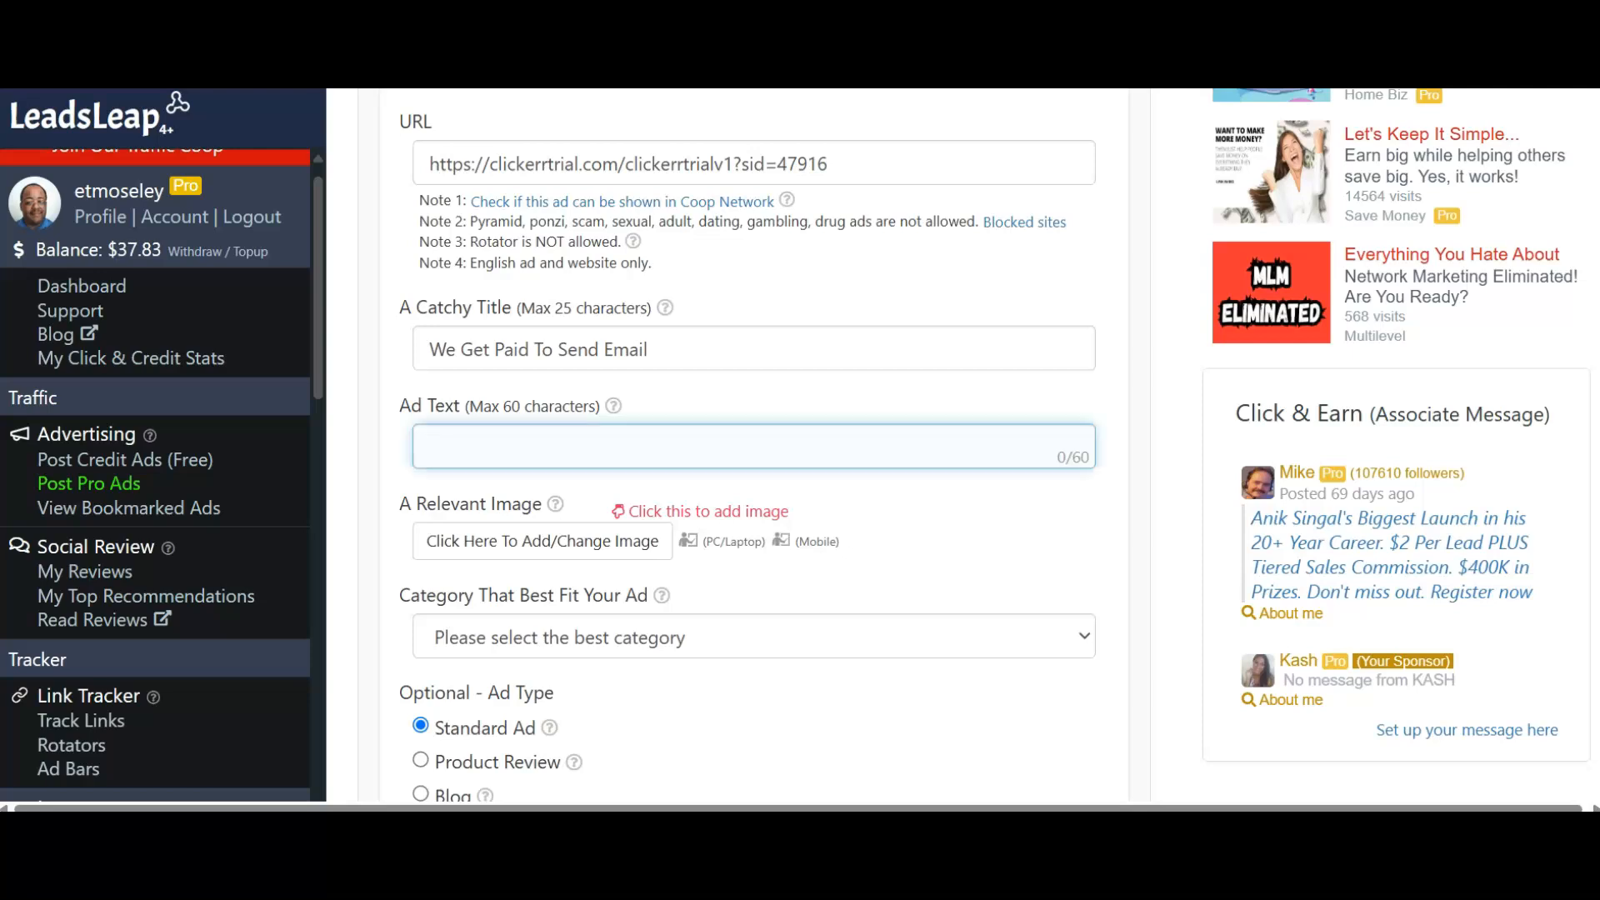
text(This Is Ho)
text(w We Ma)
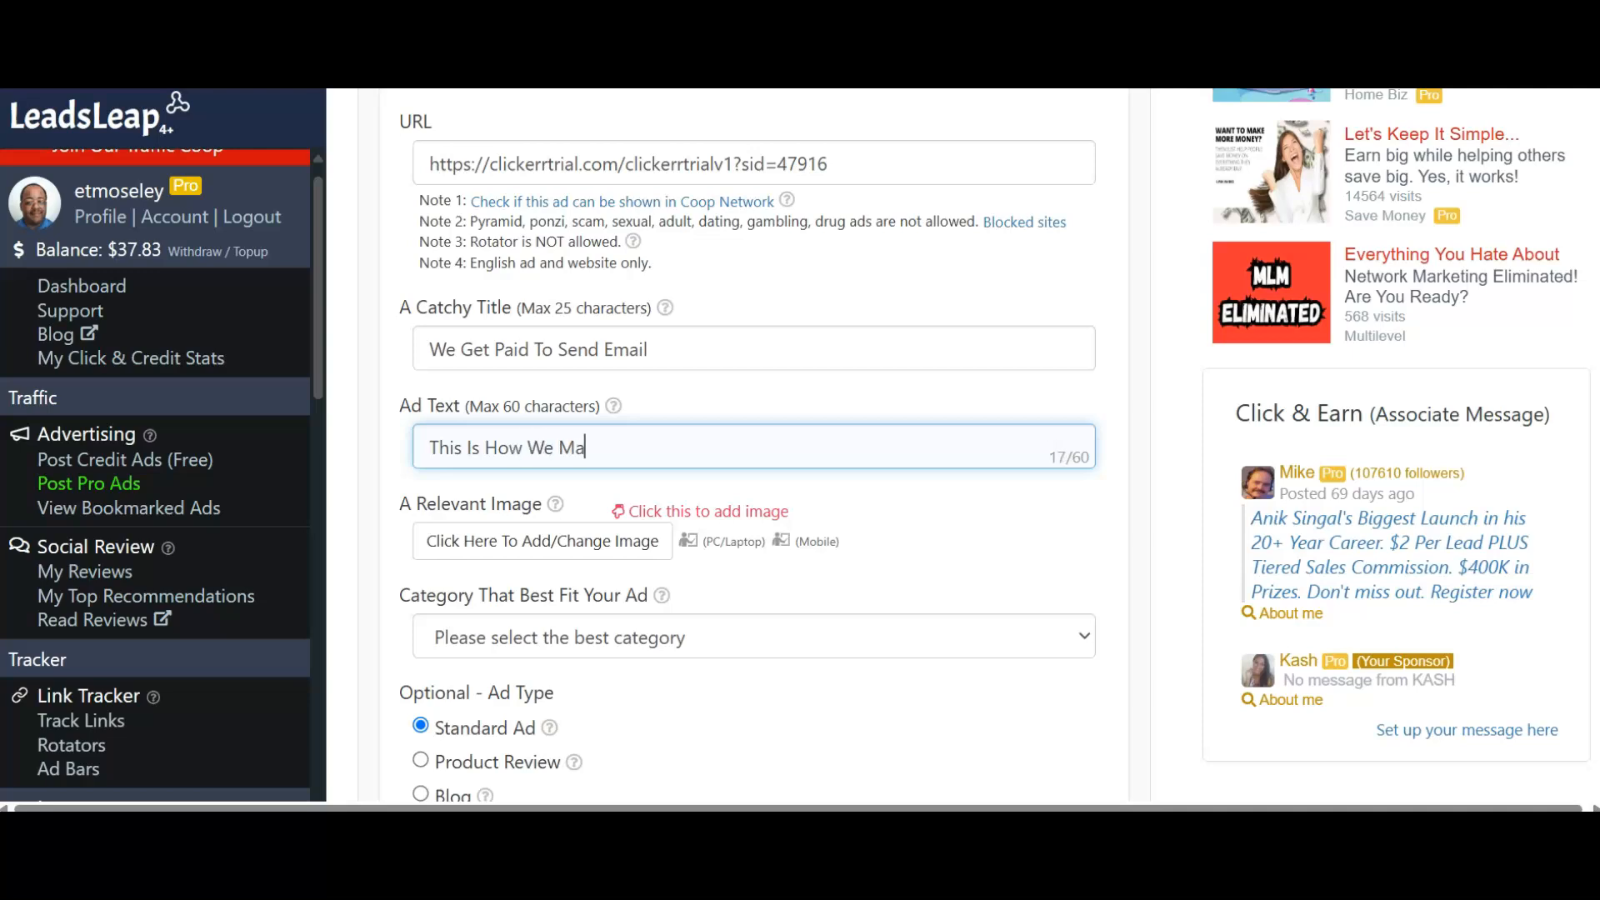
text(ke Our Monet)
key(BackSpace)
text(y By )
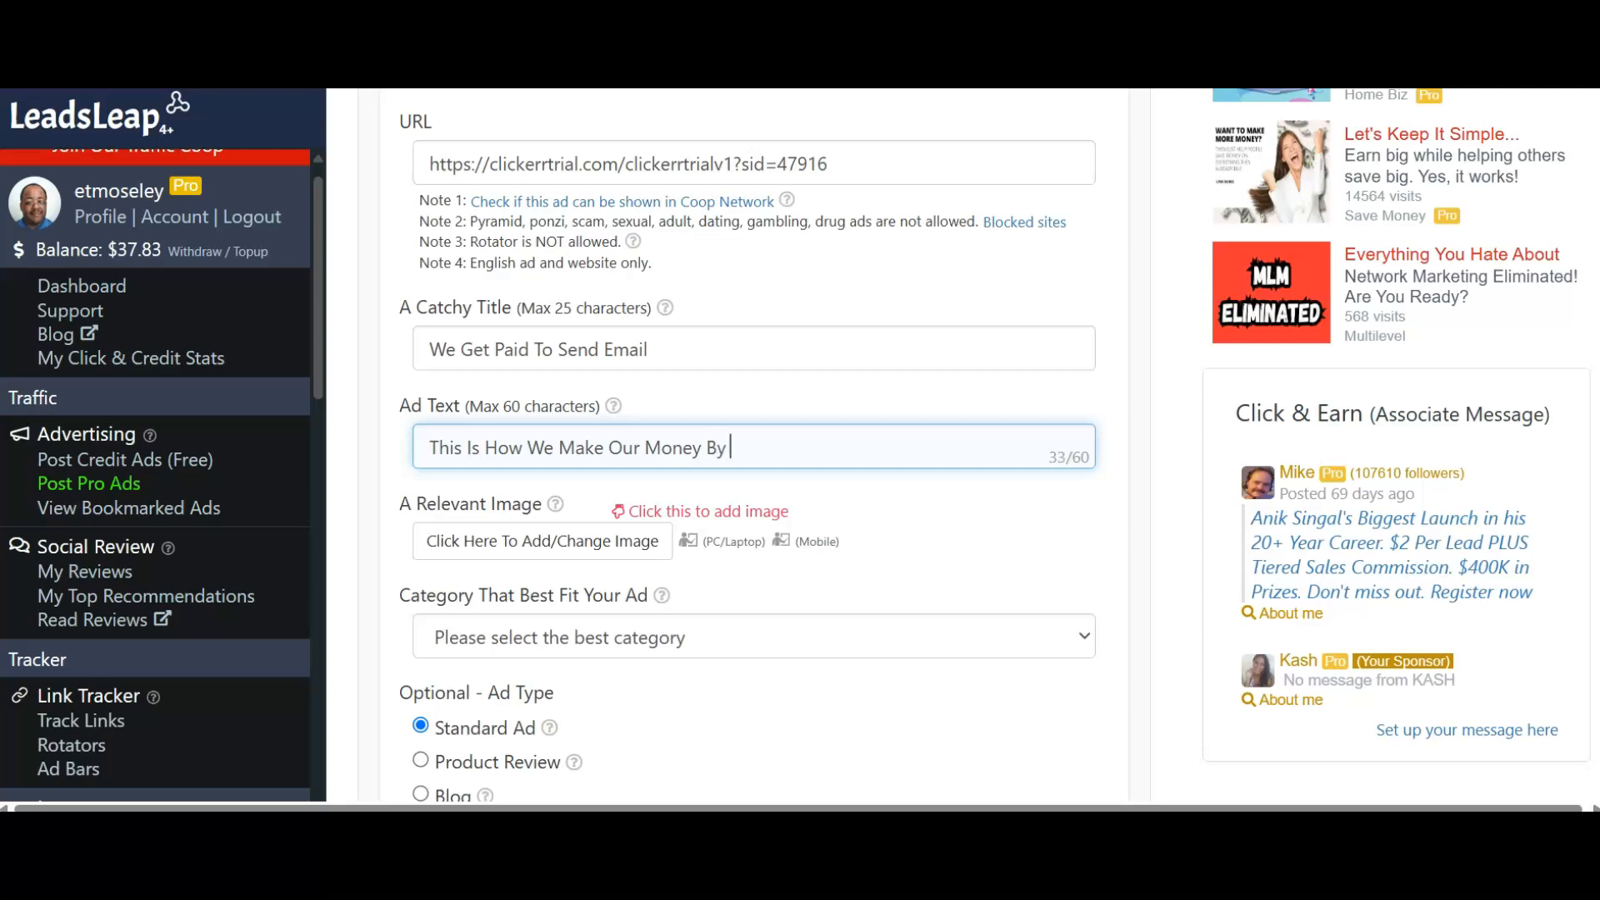
text(Sending)
text(Enails)
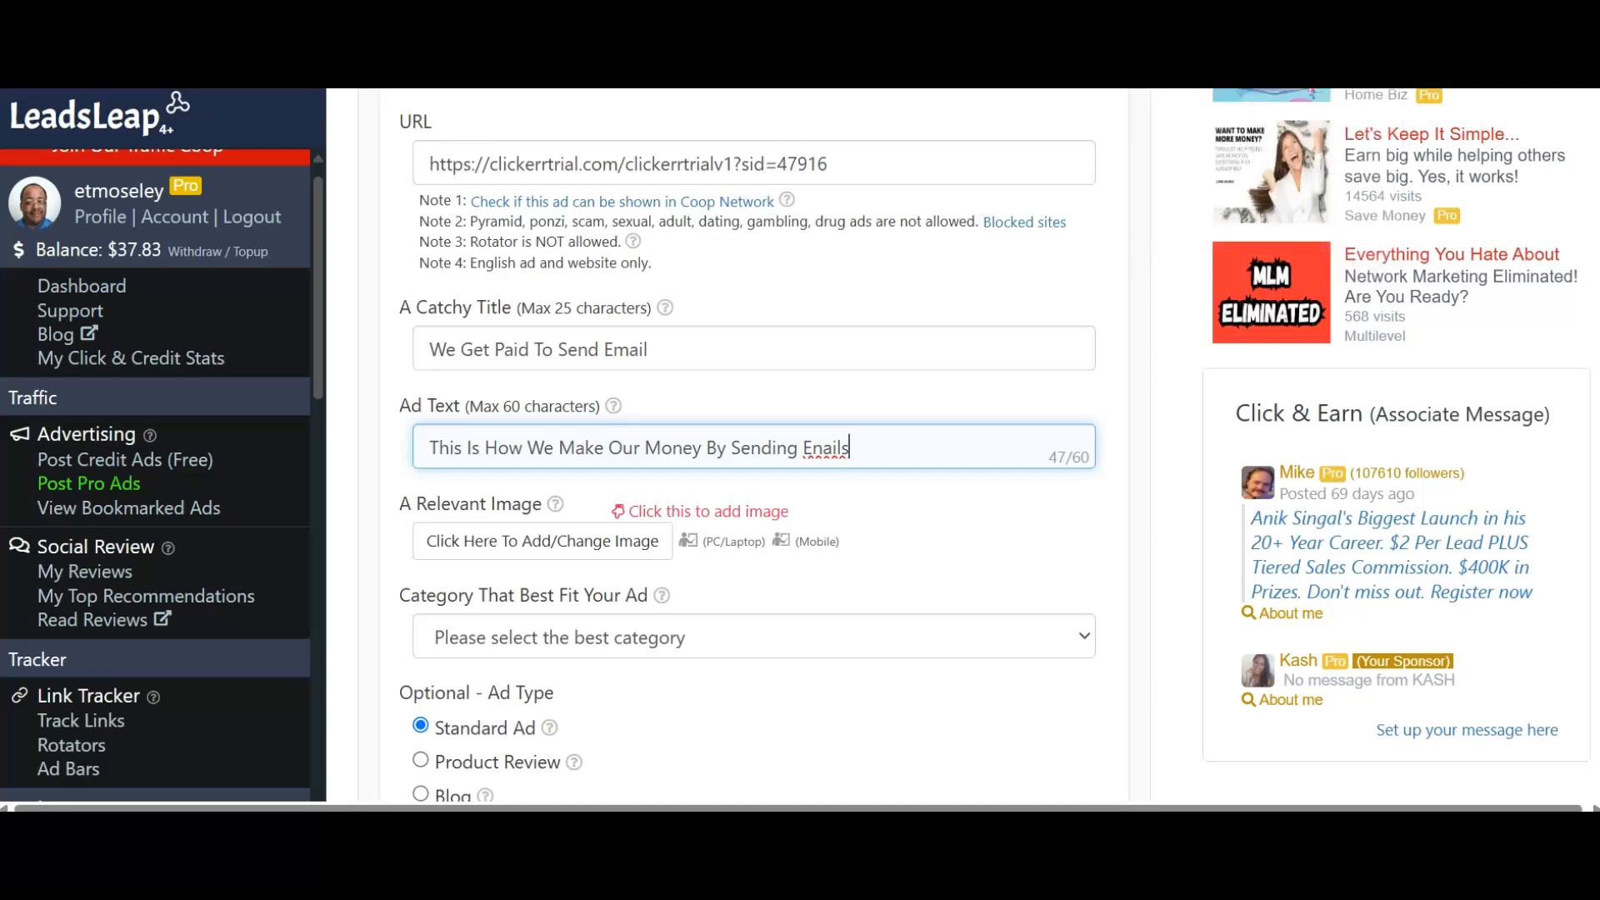
key(Left)
key(Left)
key(Left)
key(Left)
key(BackSpace)
text(m)
scroll(683, 401, up, 5)
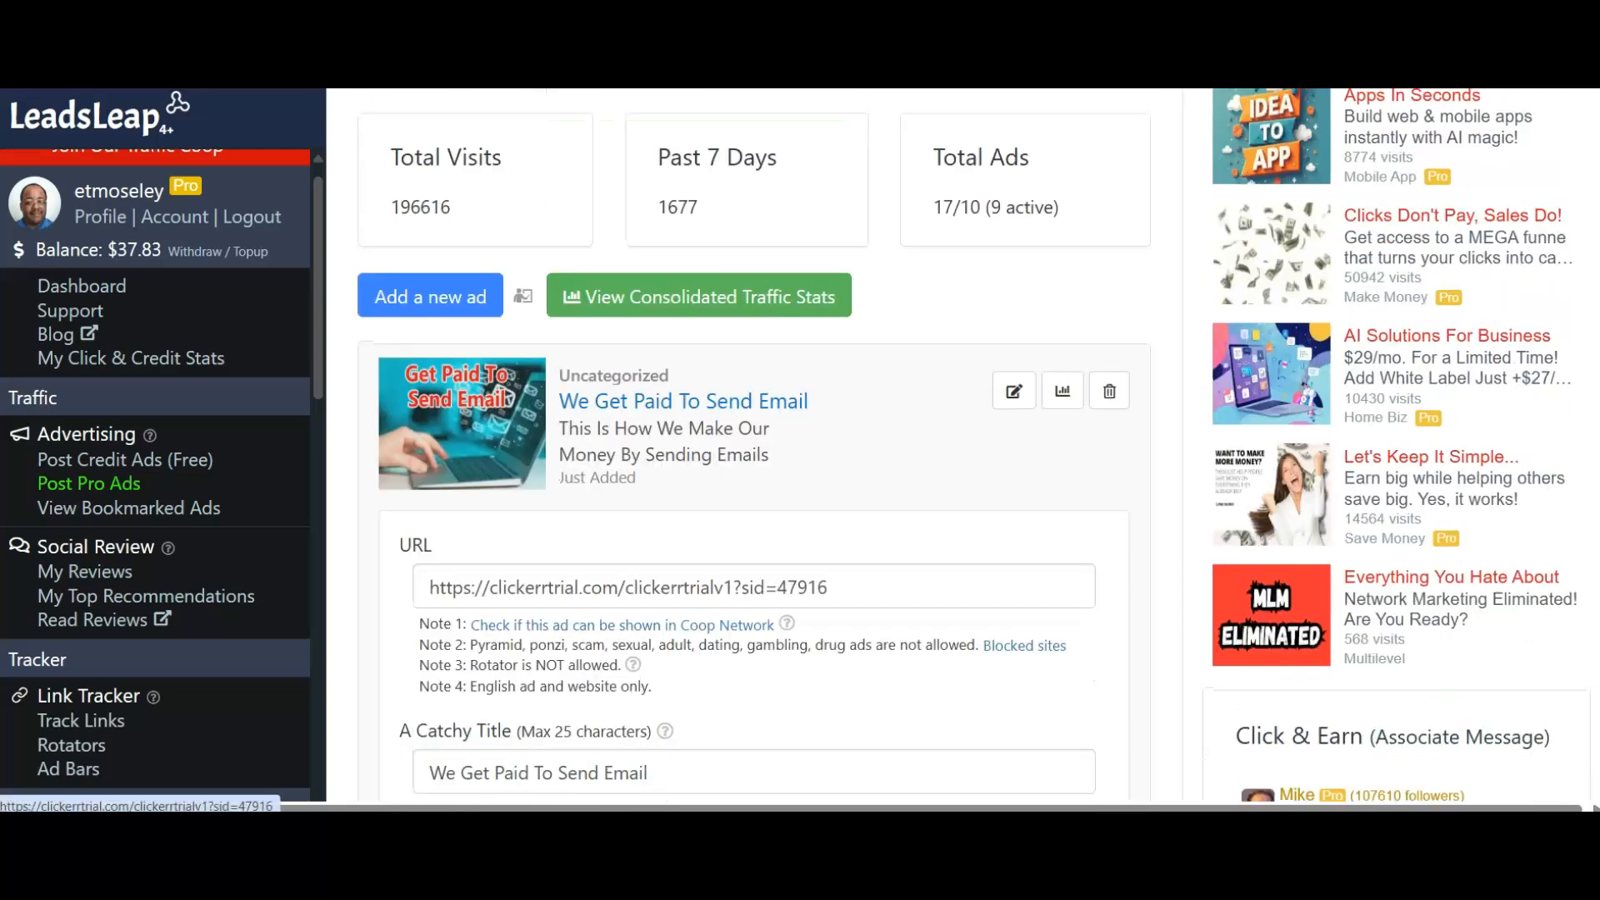
Set the new ad's category to Make Money.
scroll(684, 401, down, 8)
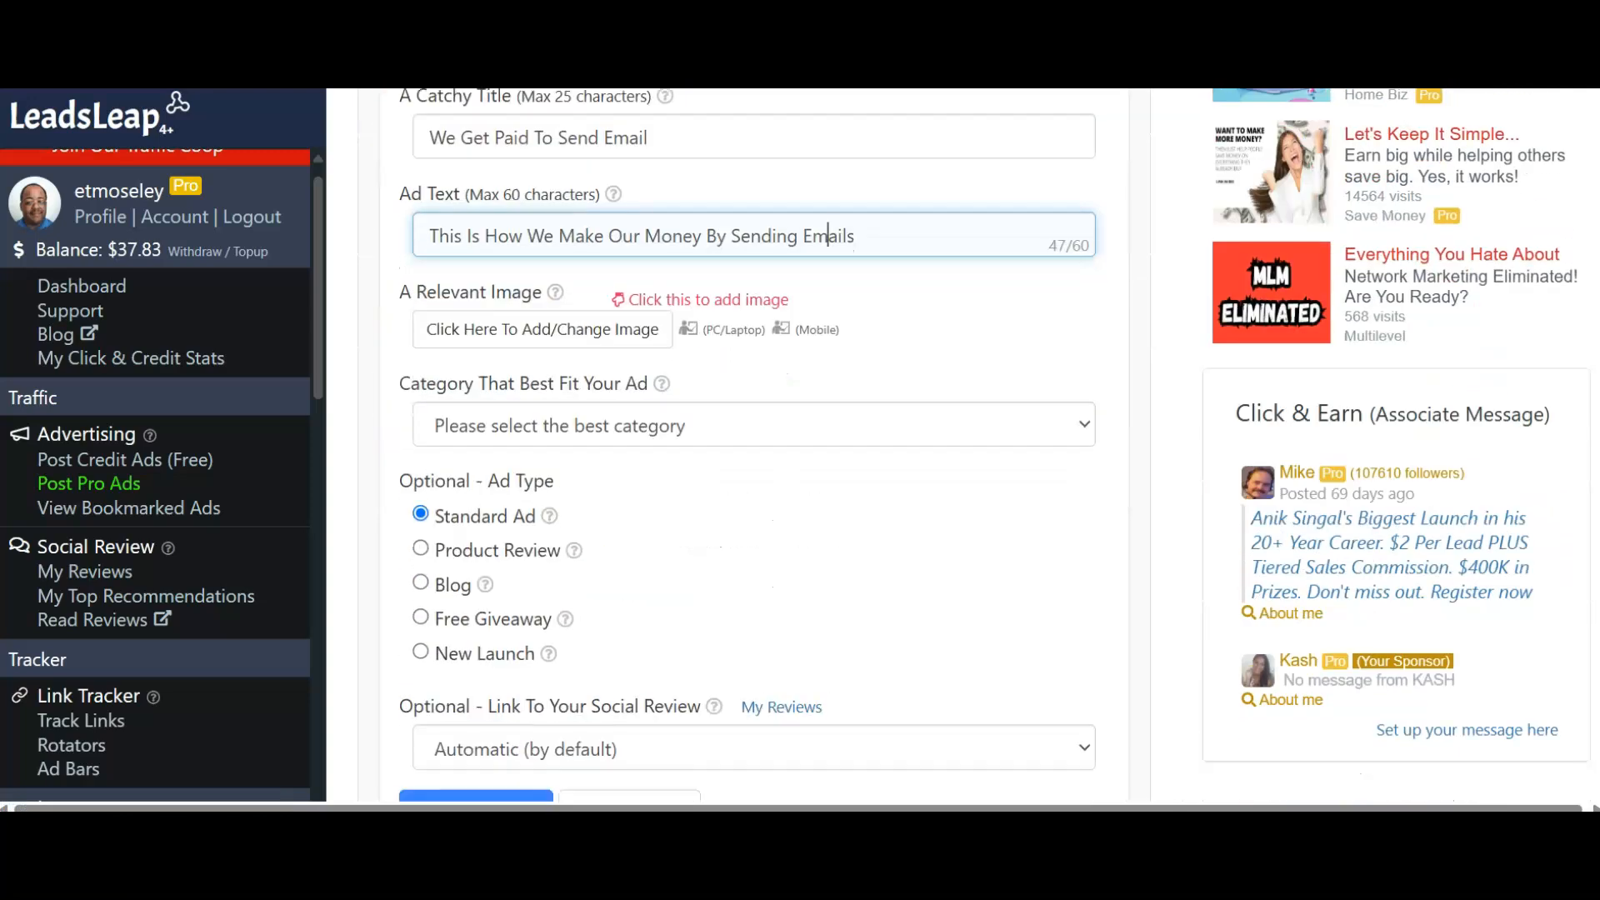
click(754, 425)
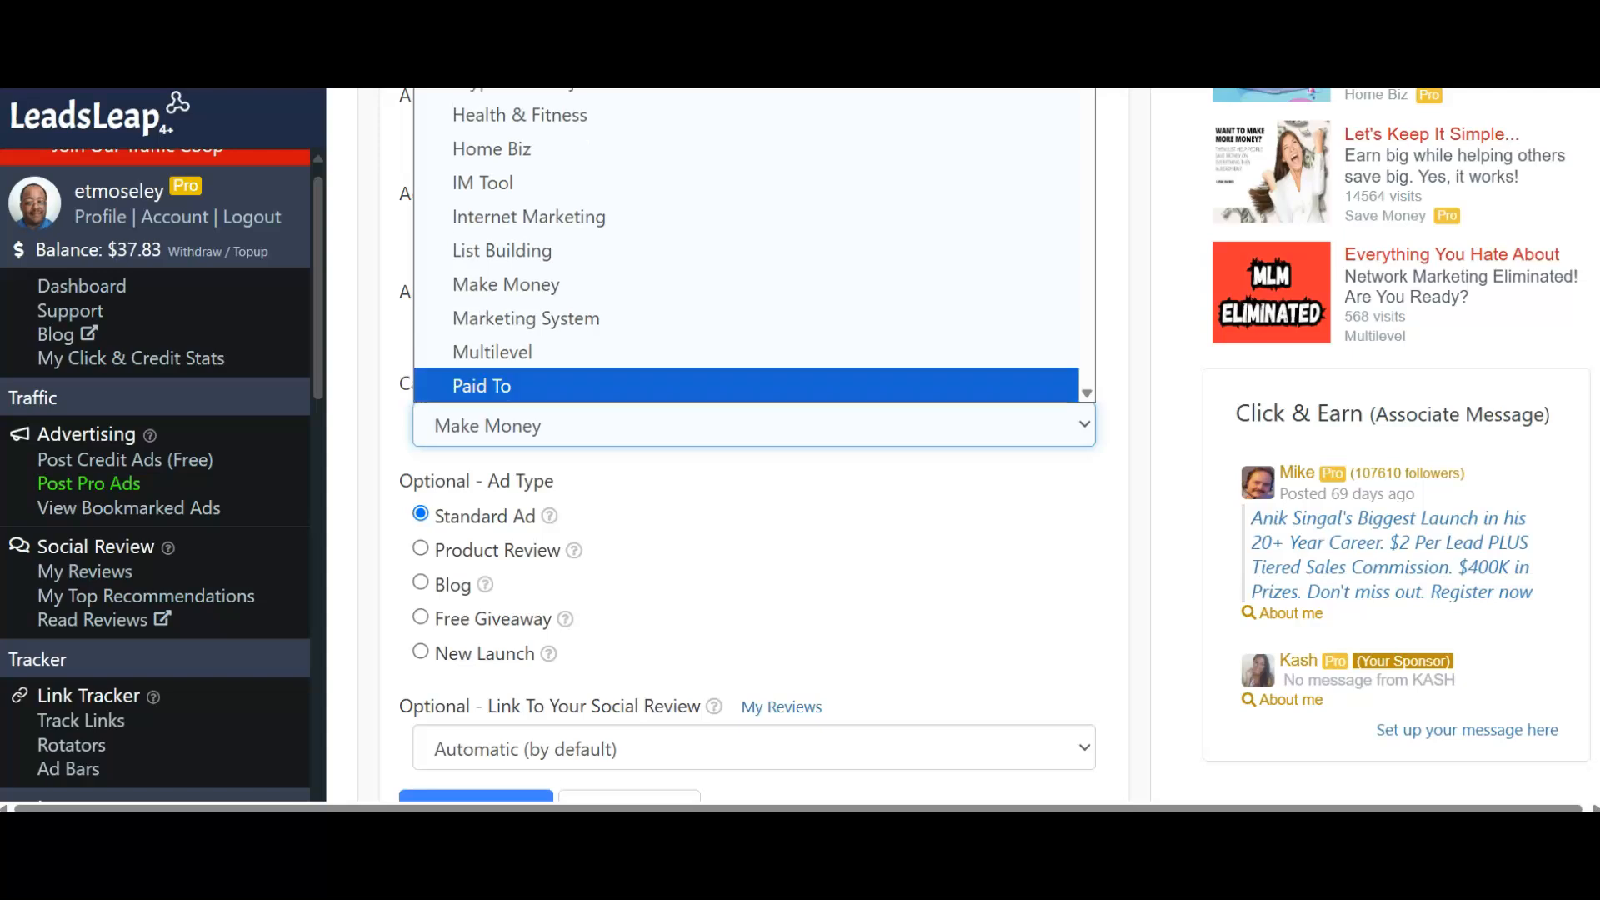
key(Up)
key(Return)
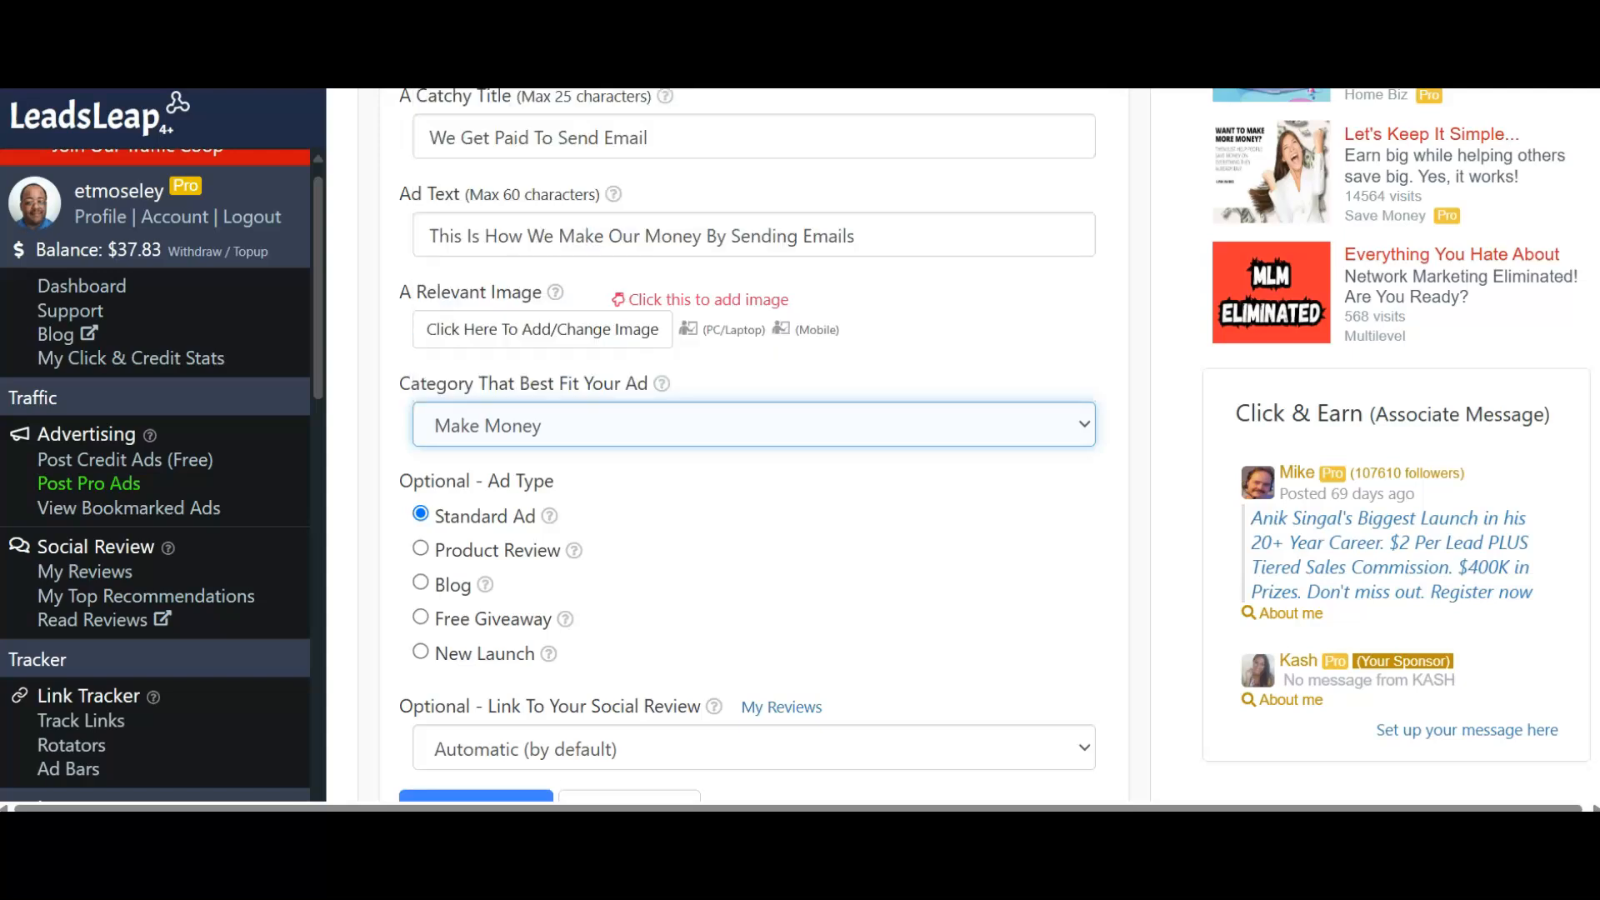
scroll(754, 442, down, 3)
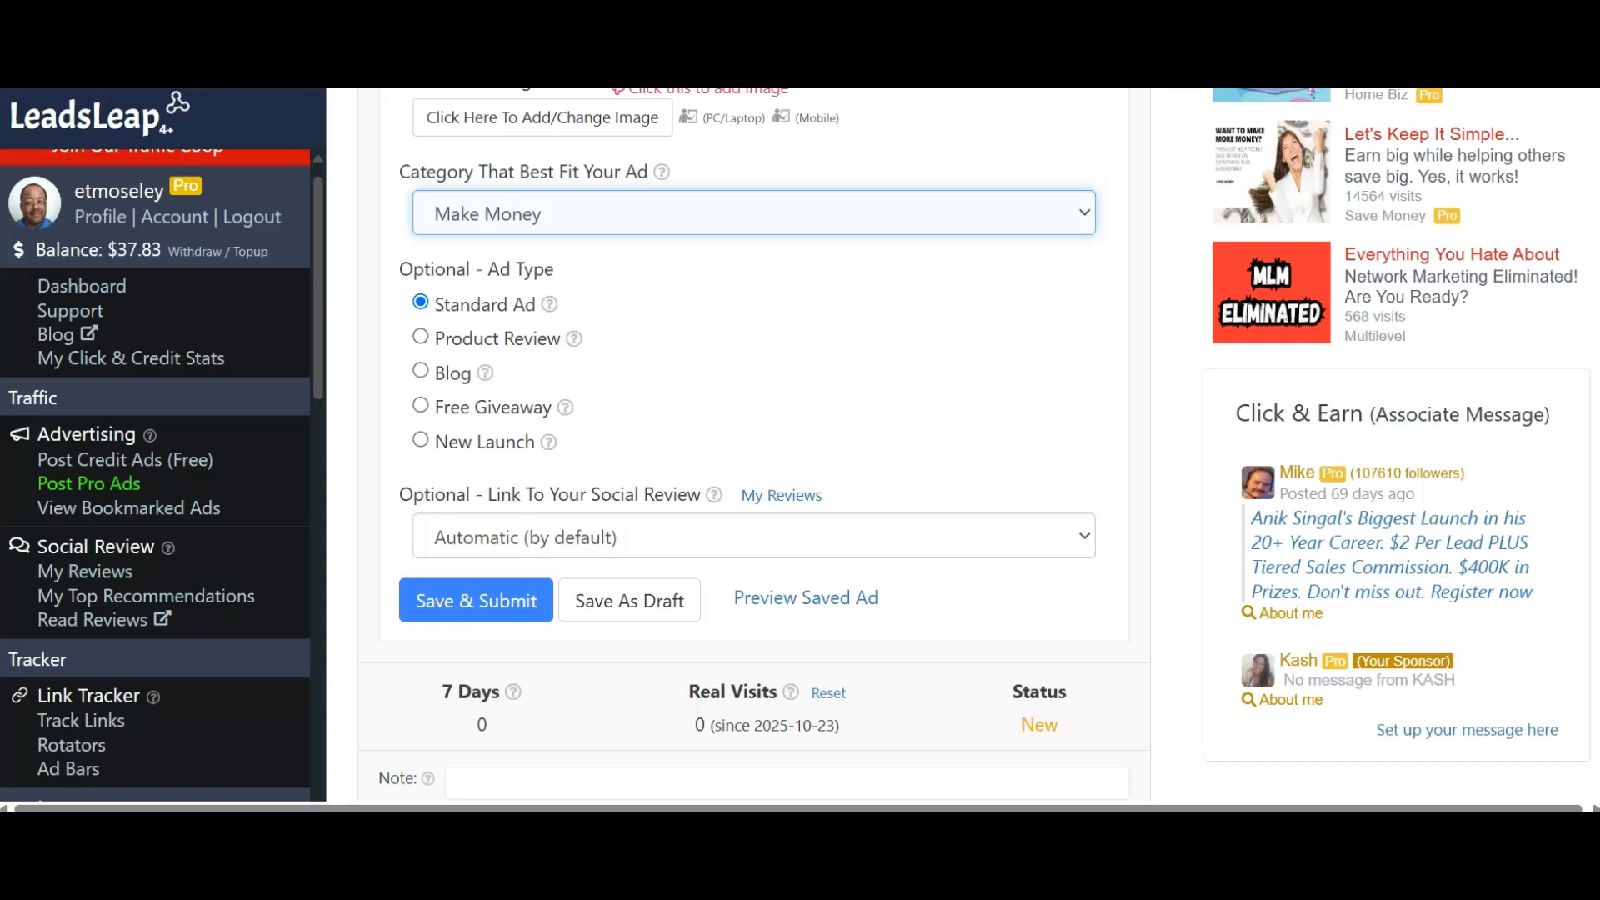
Try to submit the new ad with the title "We Get Paid To Send Email".
scroll(754, 441, down, 1)
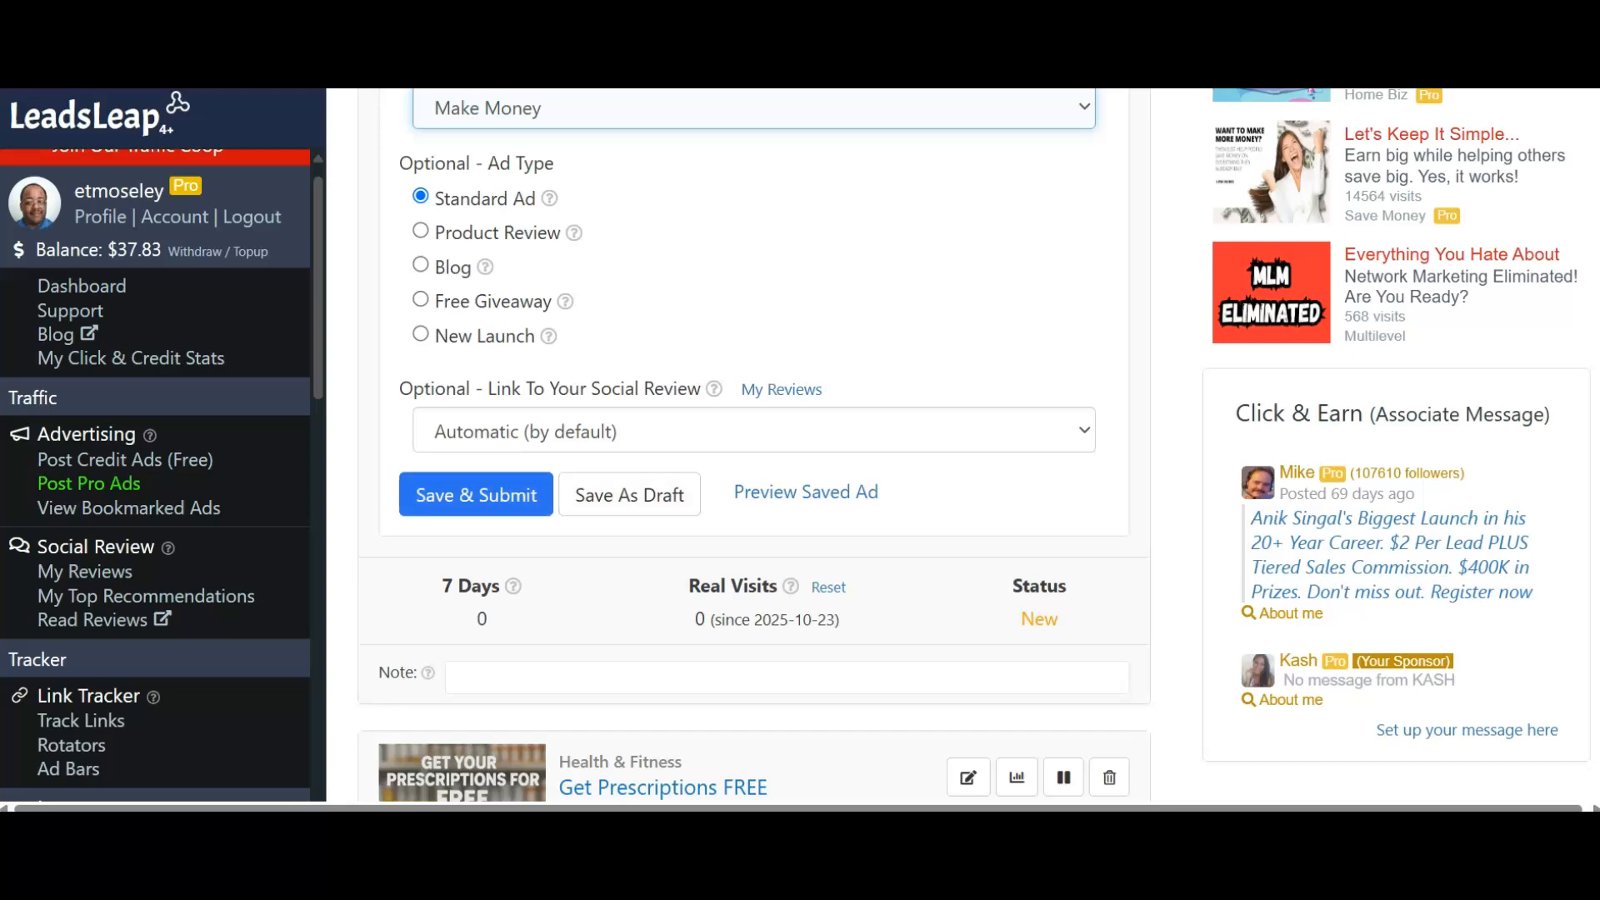
click(475, 494)
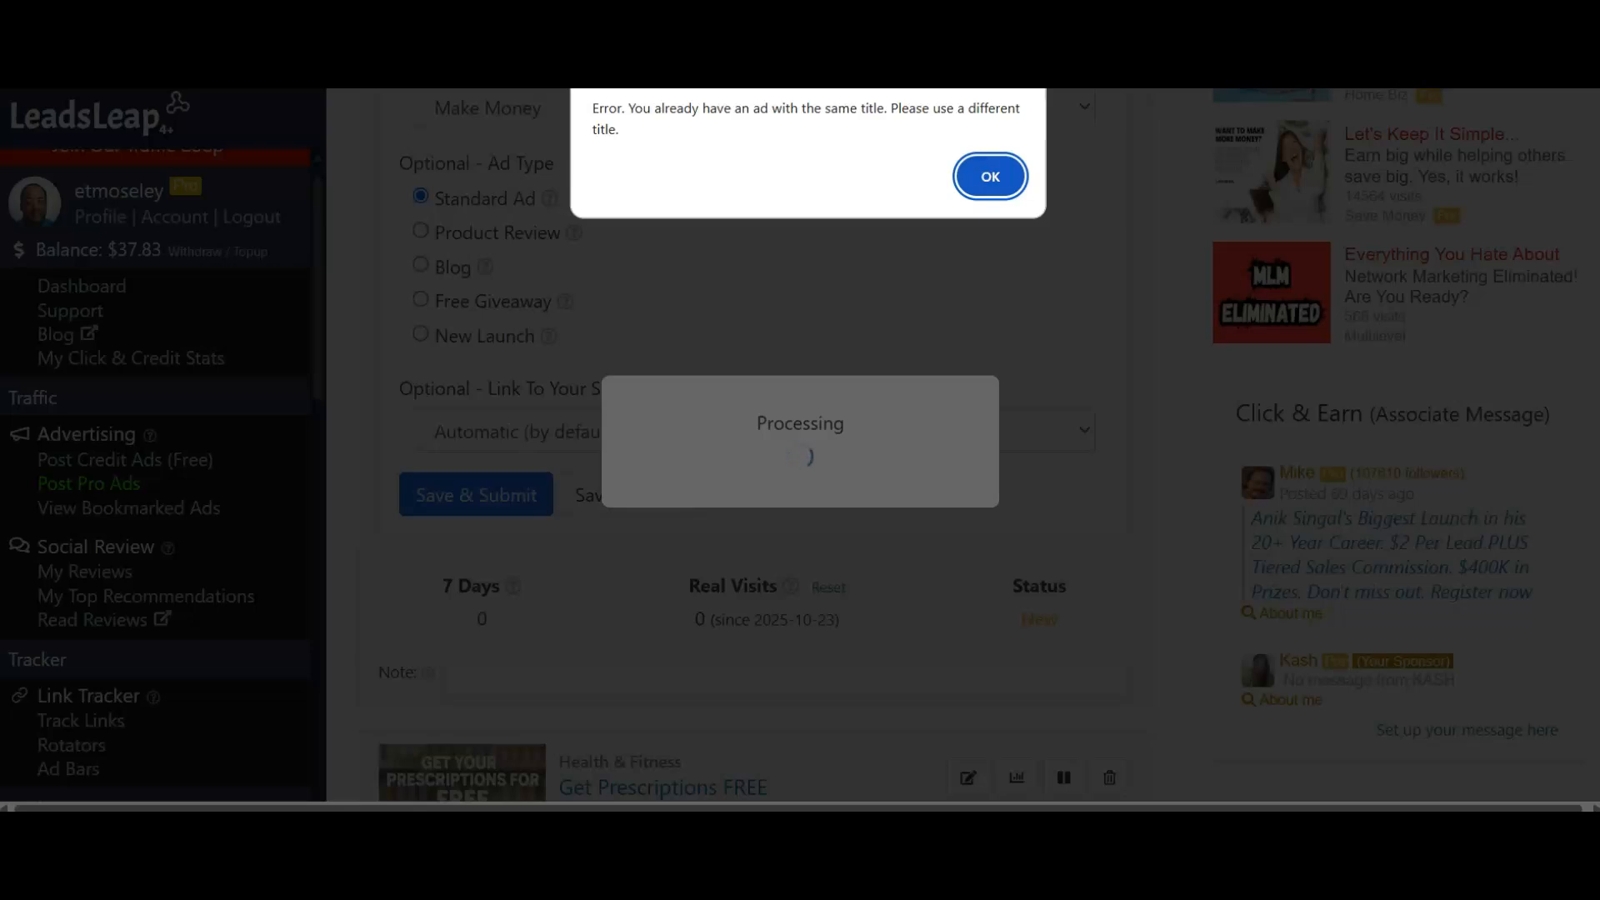
key(Return)
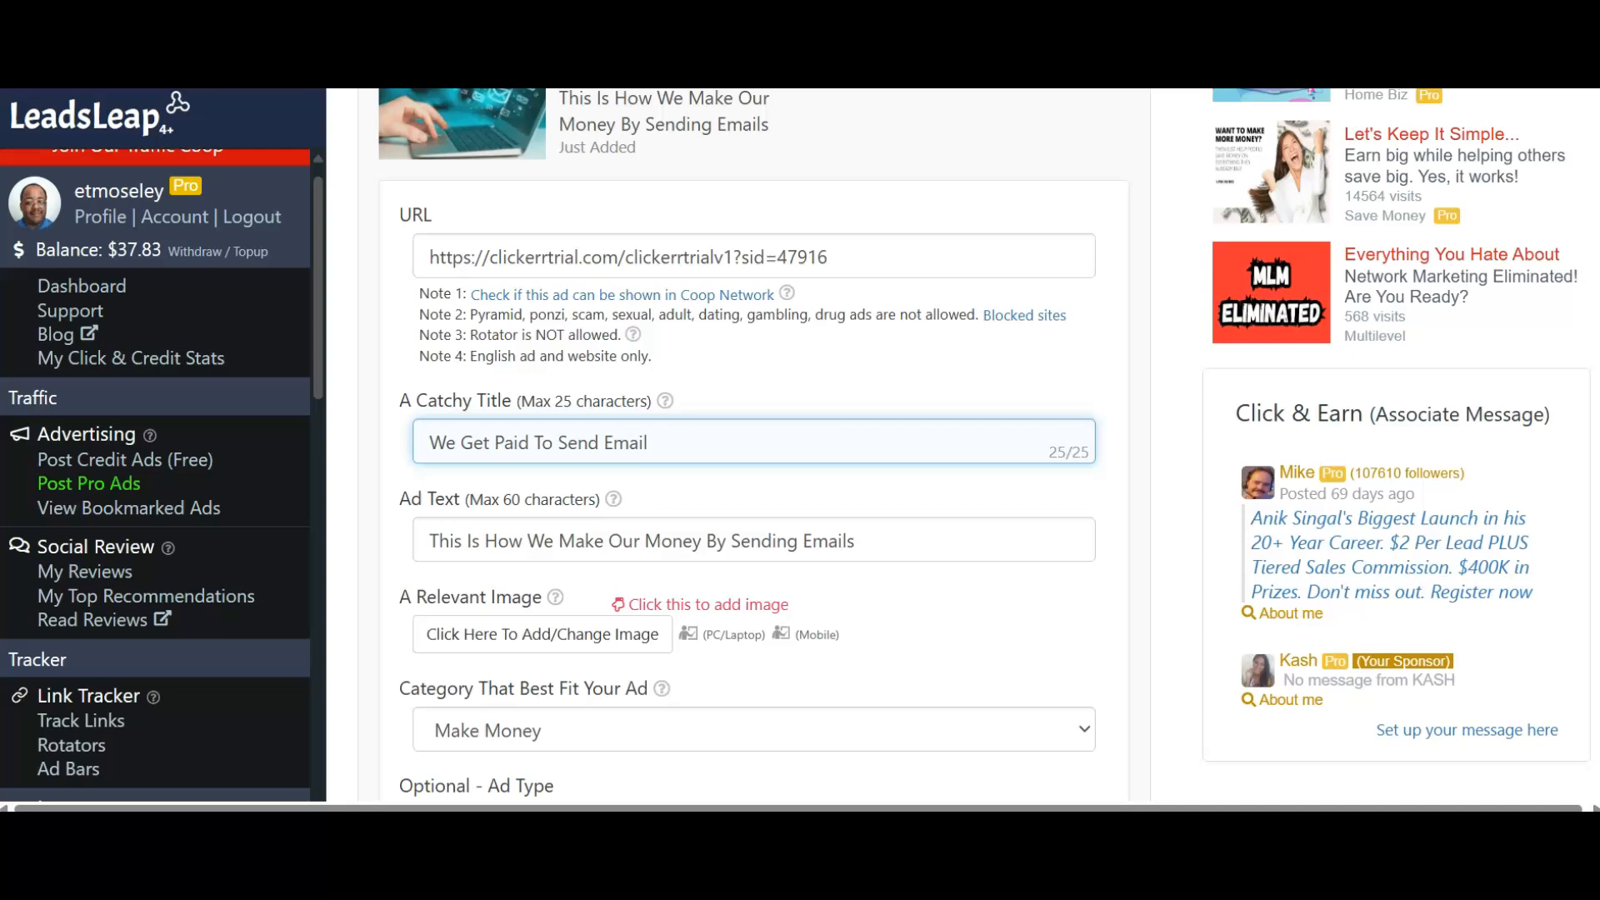
Shorten the new ad's catchy title to "We Get Paid To Email".
key(BackSpace)
key(BackSpace)
key(BackSpace)
key(BackSpace)
key(BackSpace)
Save and submit the retitled ad, keeping the Standard Ad type and the automatic social review link.
scroll(753, 442, down, 5)
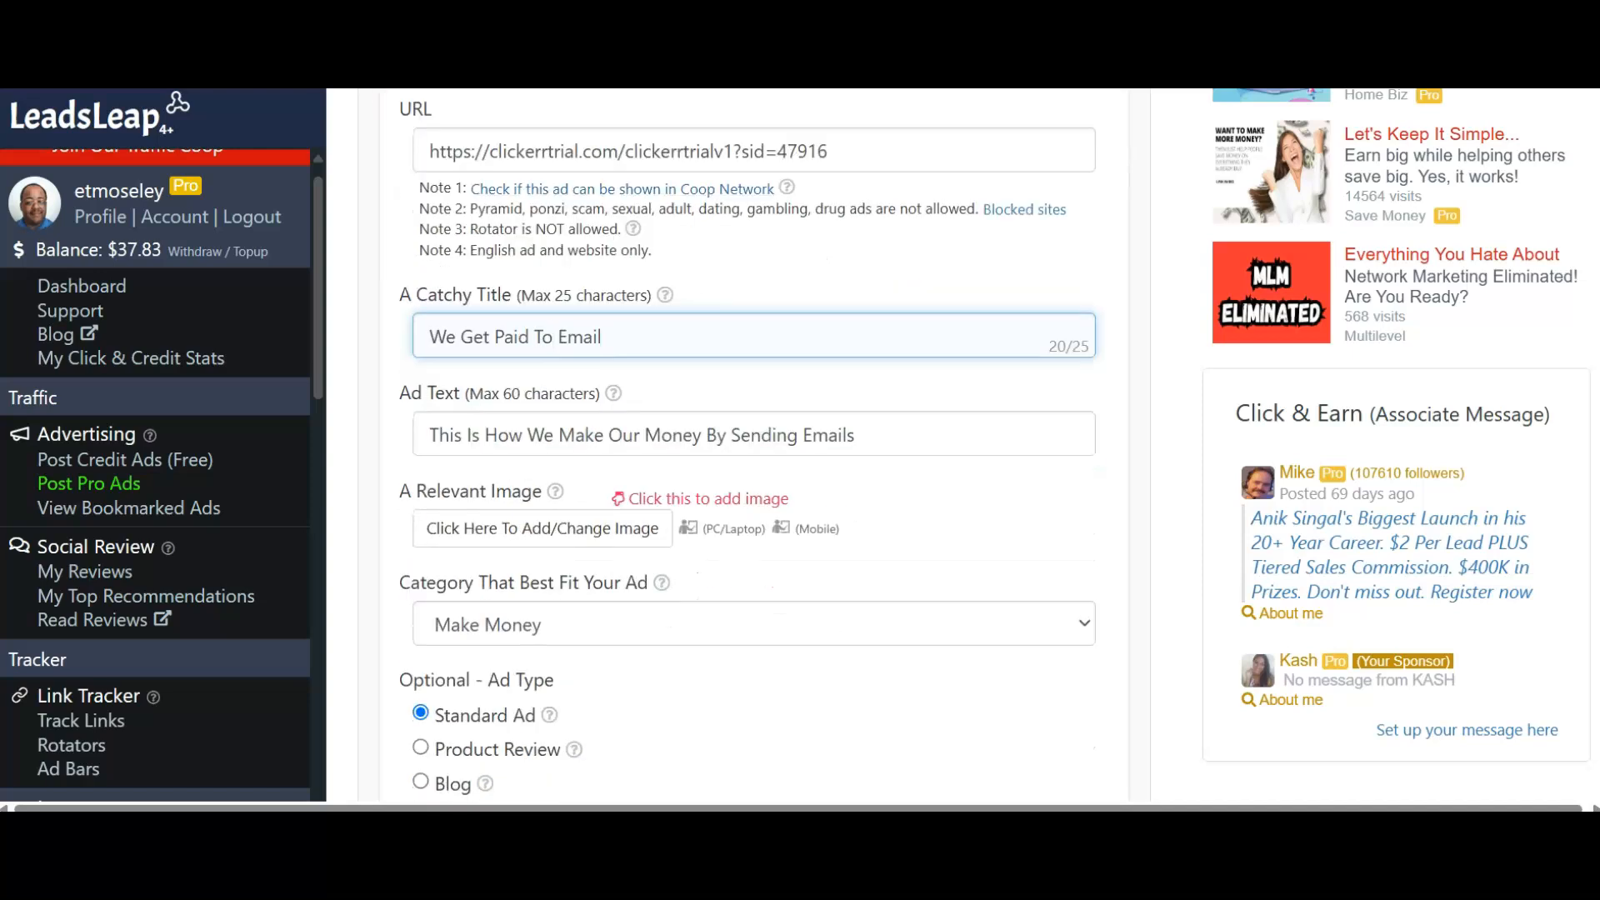
scroll(754, 441, down, 3)
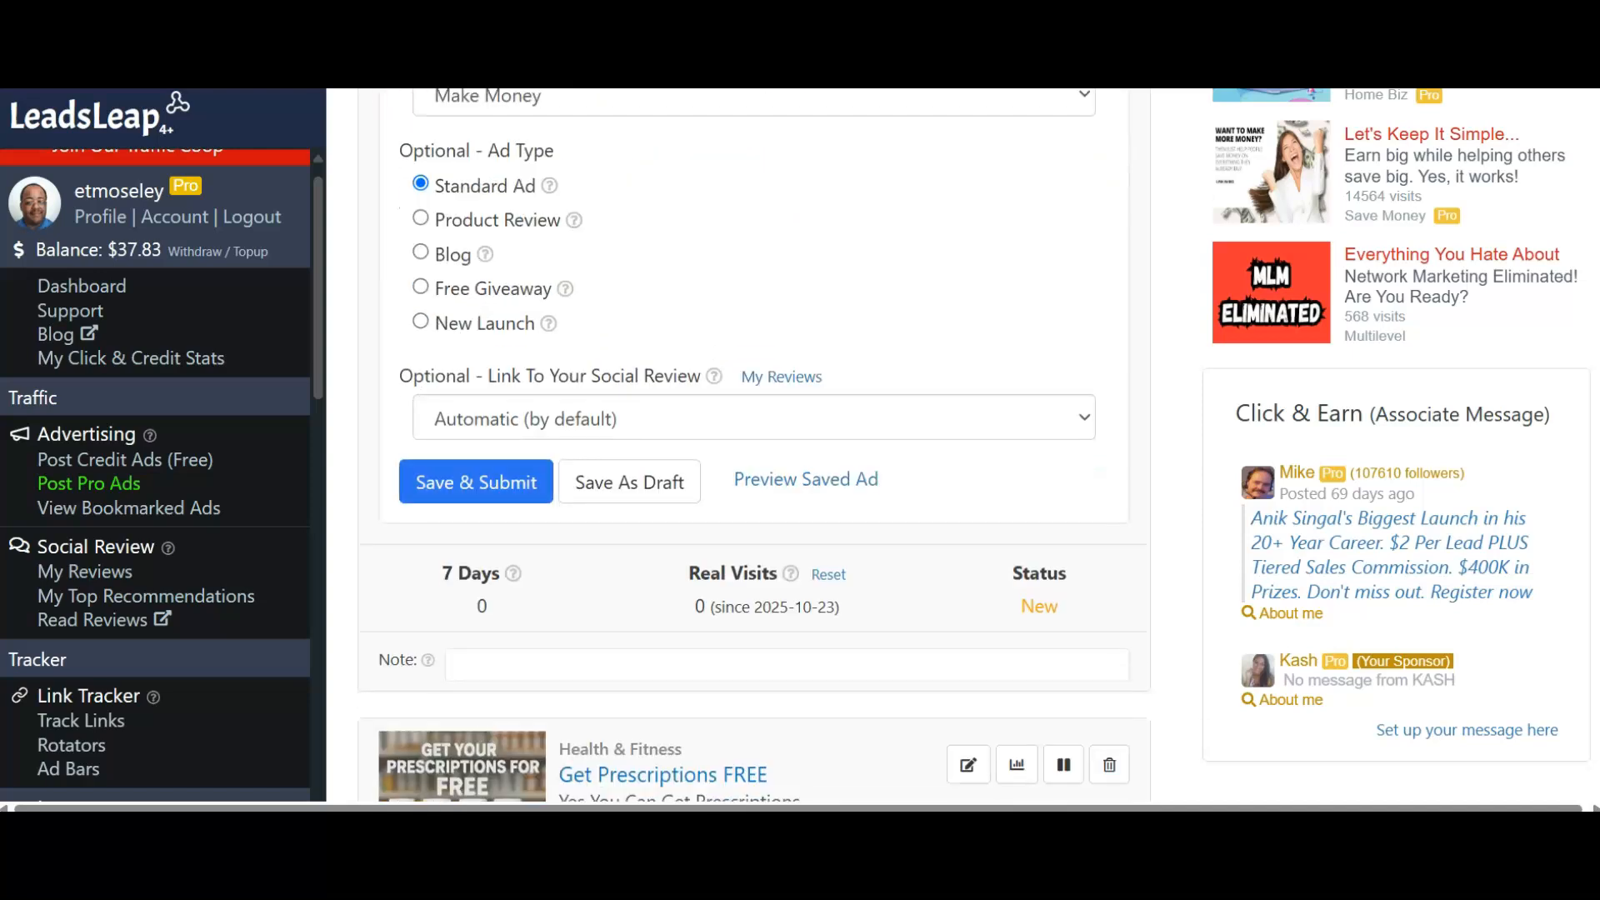
click(476, 482)
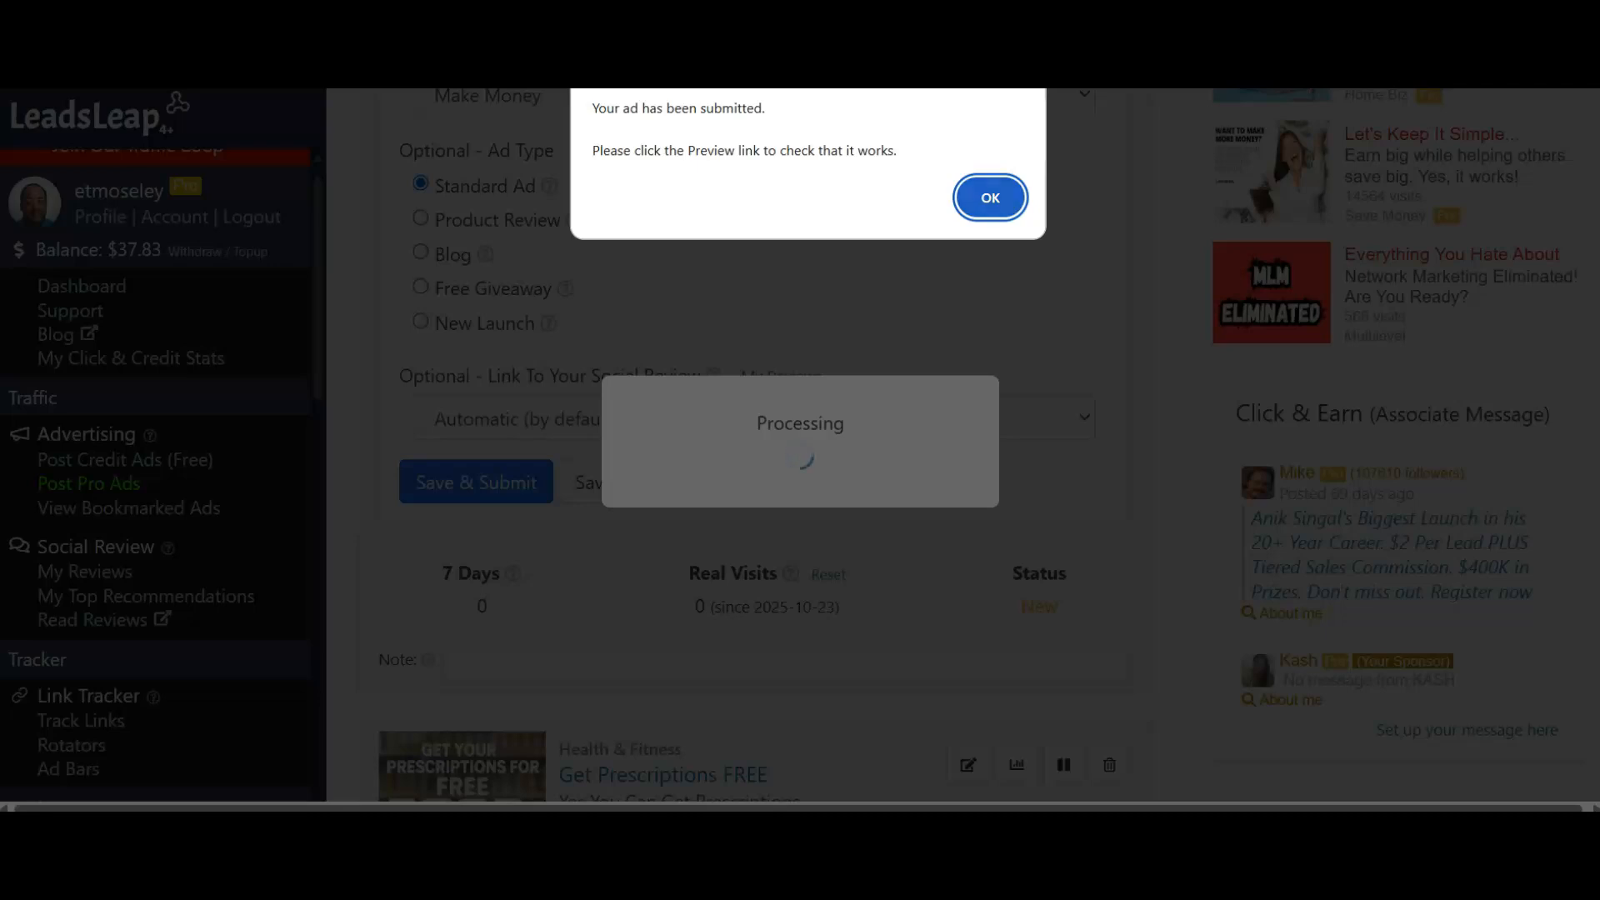
key(Return)
Preview the saved ad, check its linked landing page, and close the landing page's window.
scroll(754, 450, down, 2)
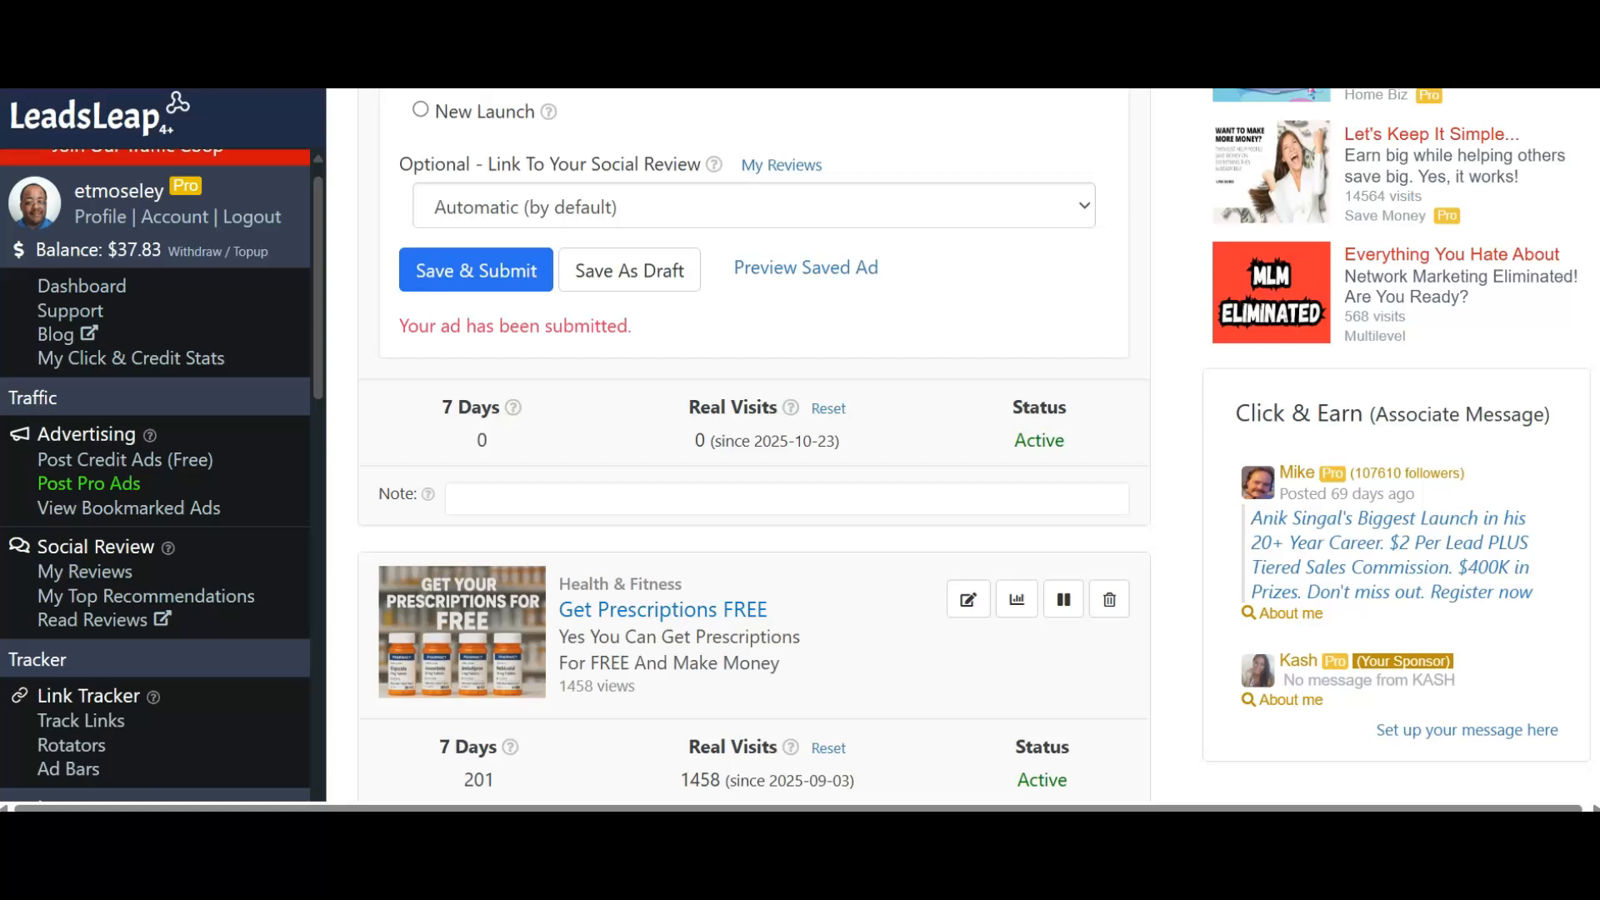
click(806, 268)
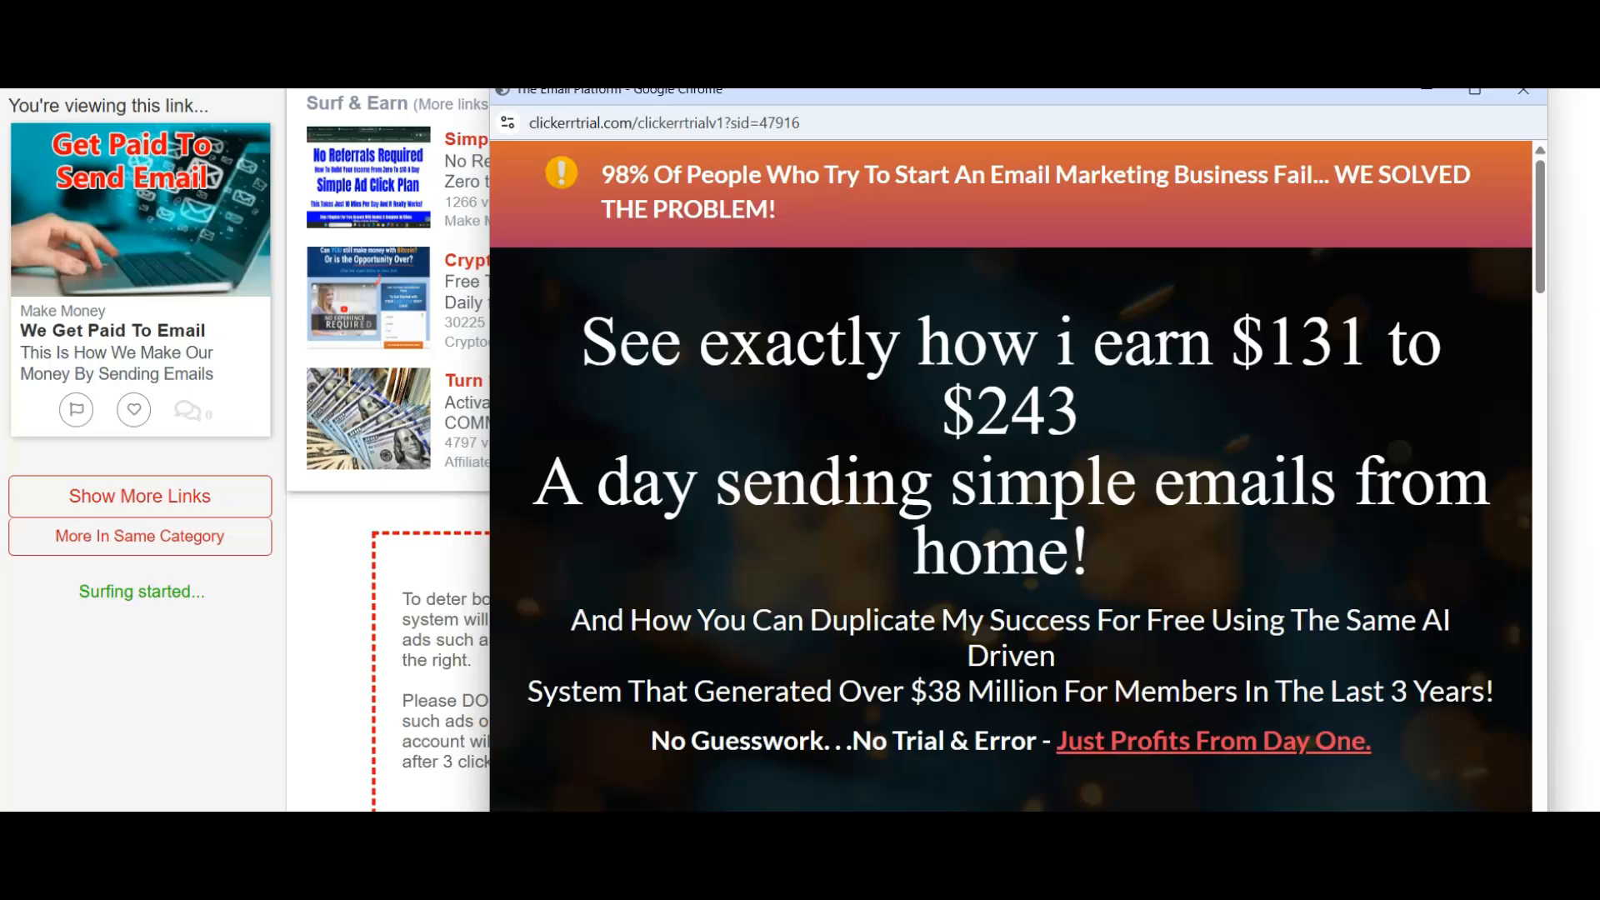
drag(1000, 95, 995, 140)
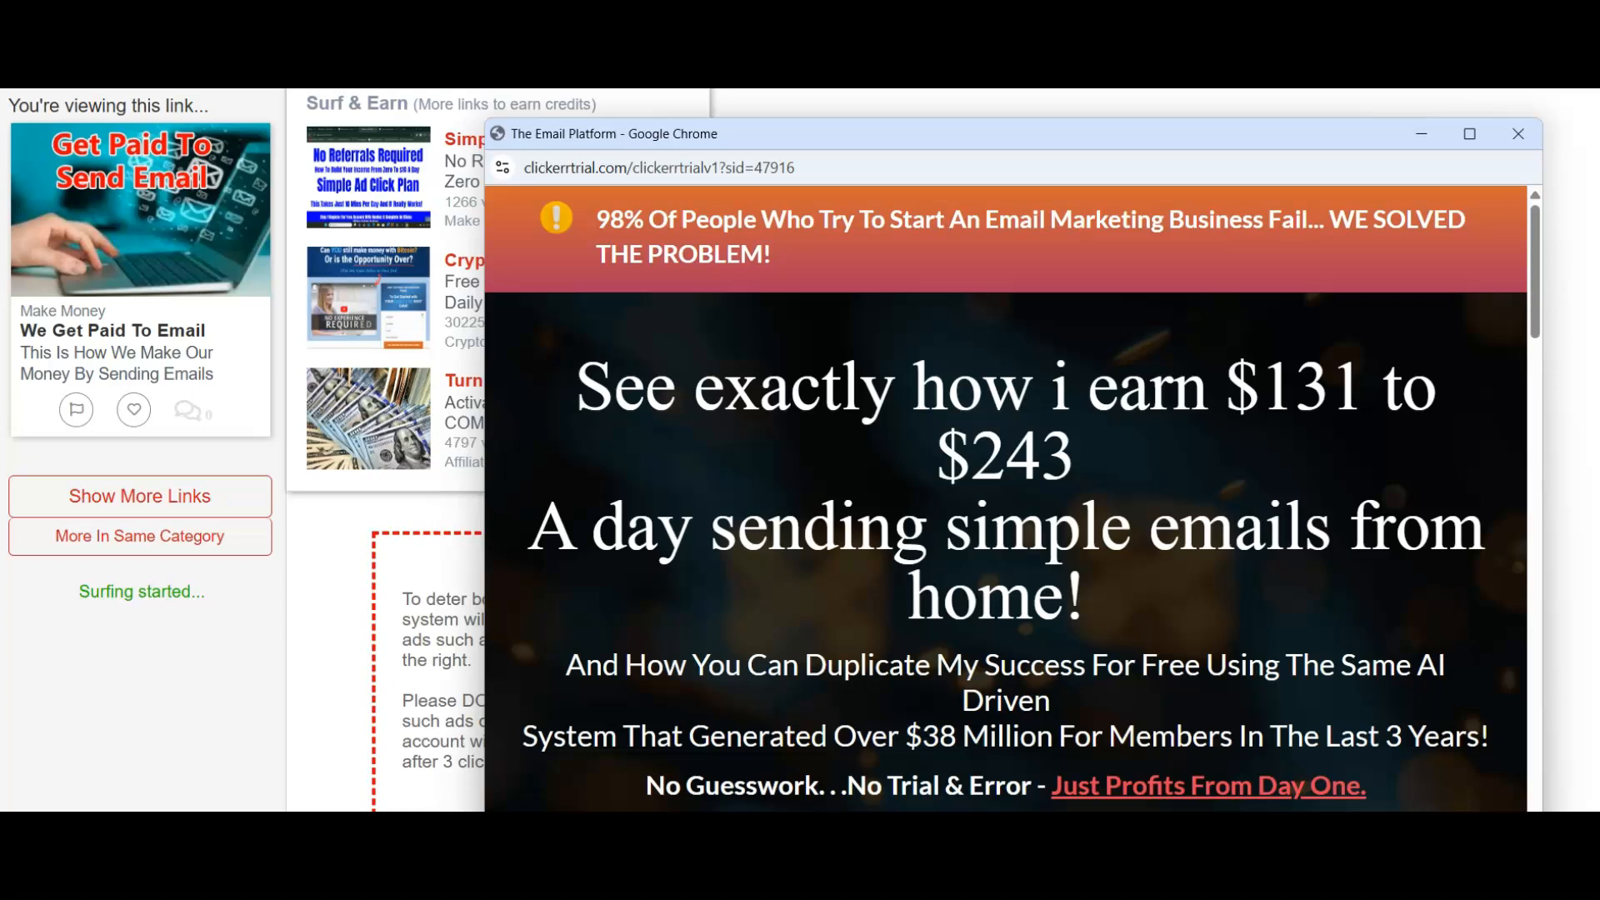
click(1517, 134)
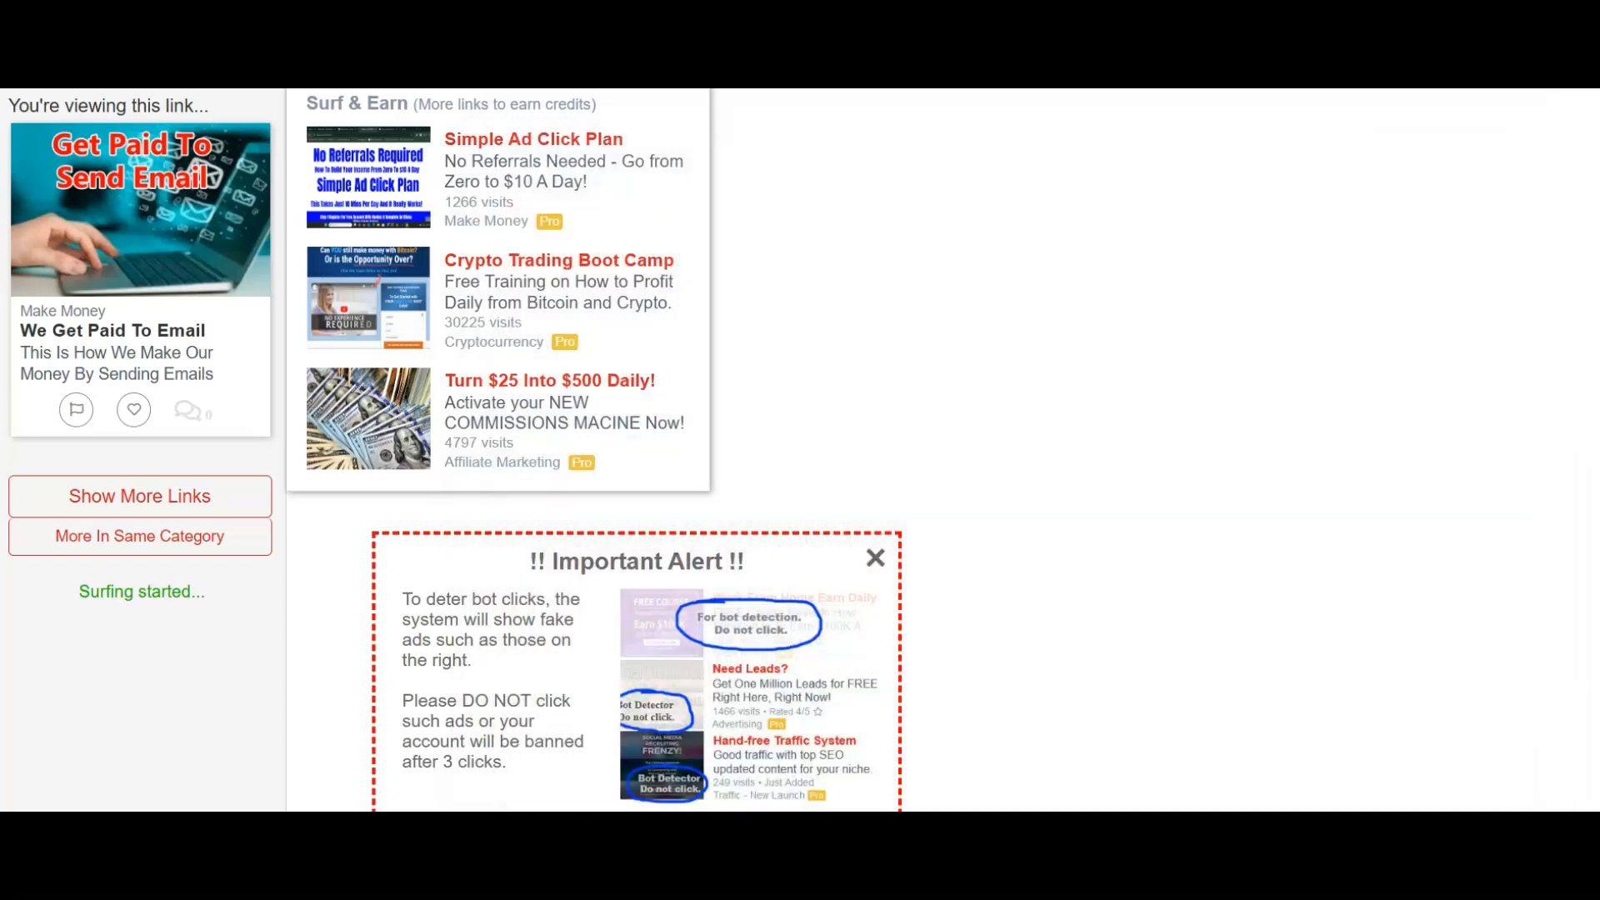